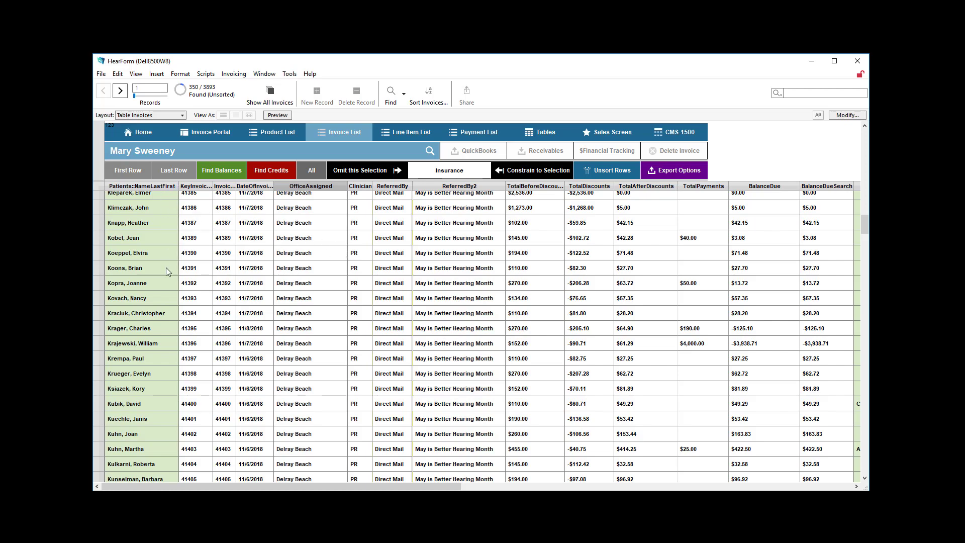
- Start a new find request on the invoice list and widen the DateOfInvoice column to show its full heading
scroll(165, 286, down, 8)
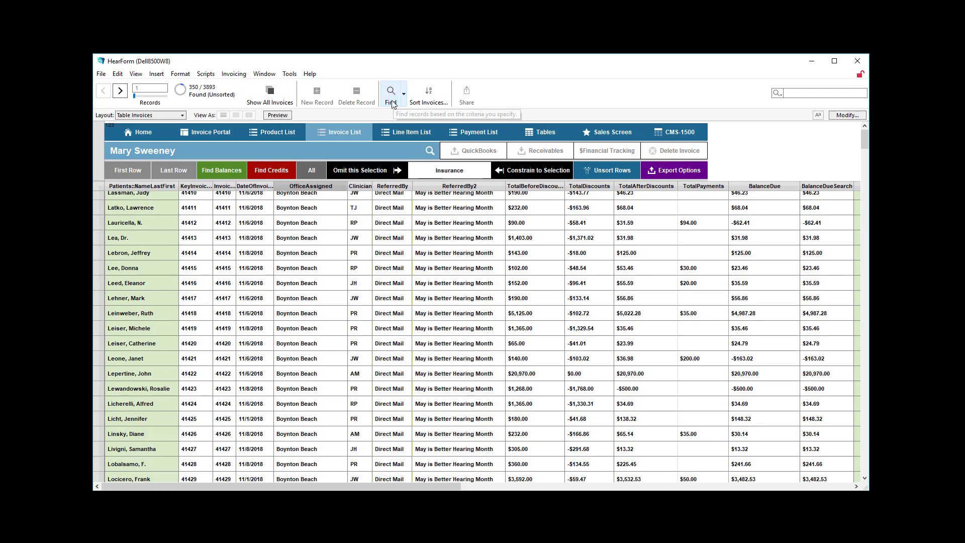
click(391, 95)
click(255, 200)
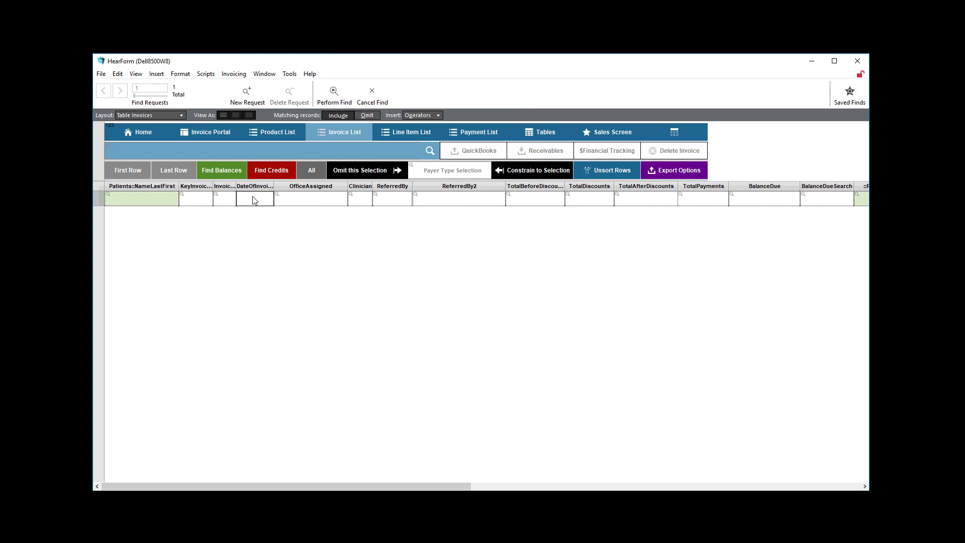
drag(276, 187, 284, 197)
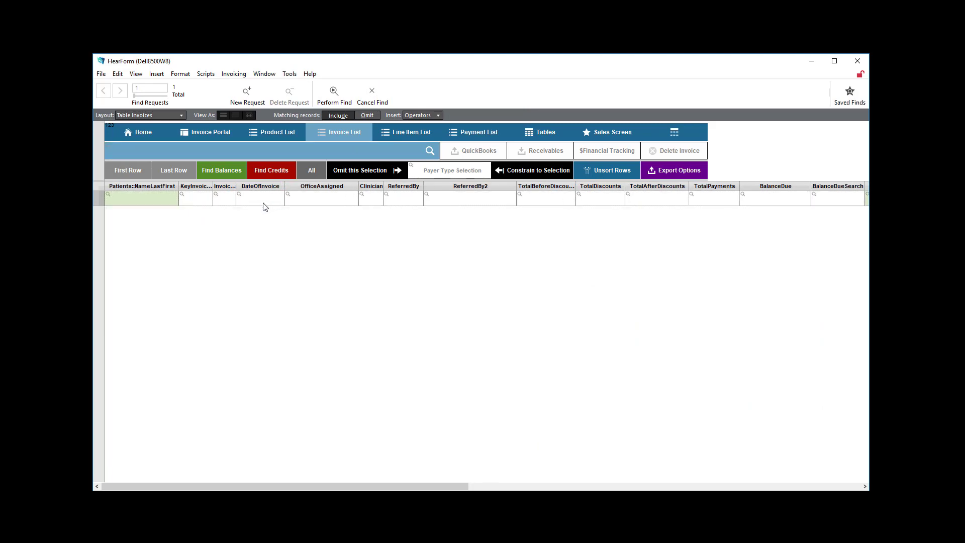
- Find all invoices from November 2018 using 11/*/2018 as the DateOfInvoice criterion
click(265, 203)
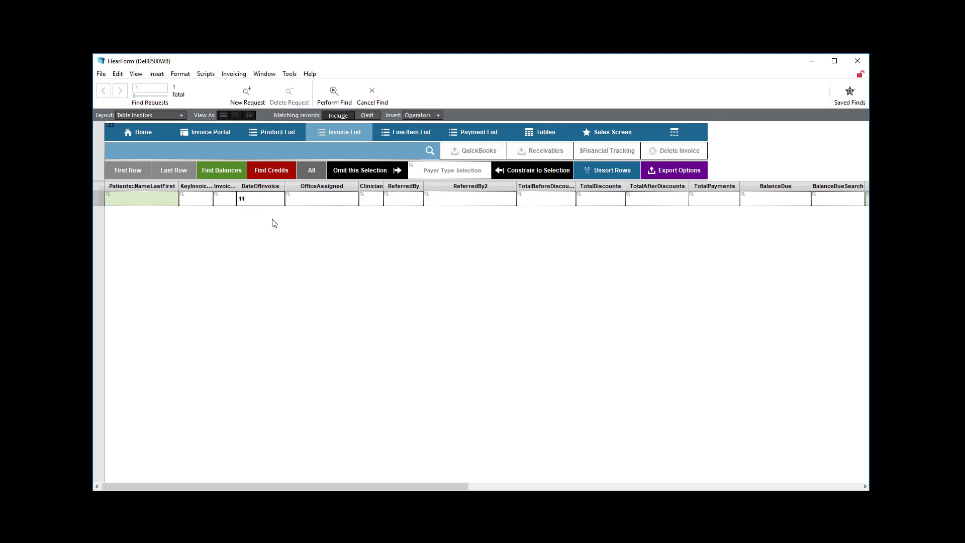
text(/*/2018)
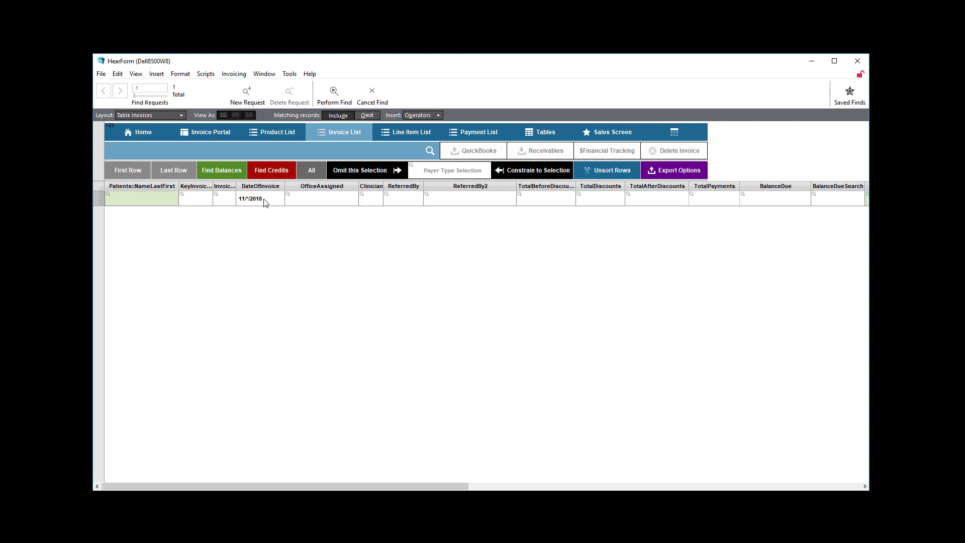
click(264, 199)
drag(265, 200, 238, 200)
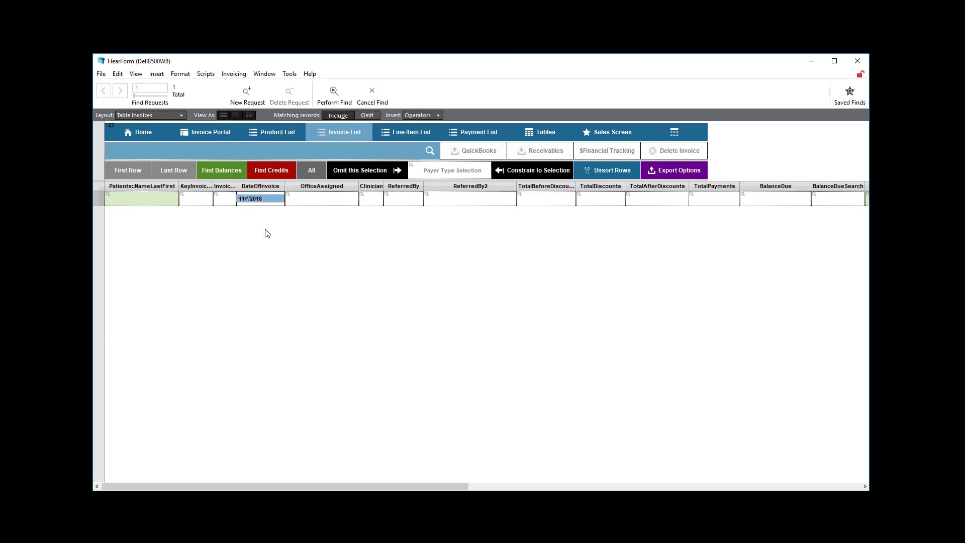
click(330, 94)
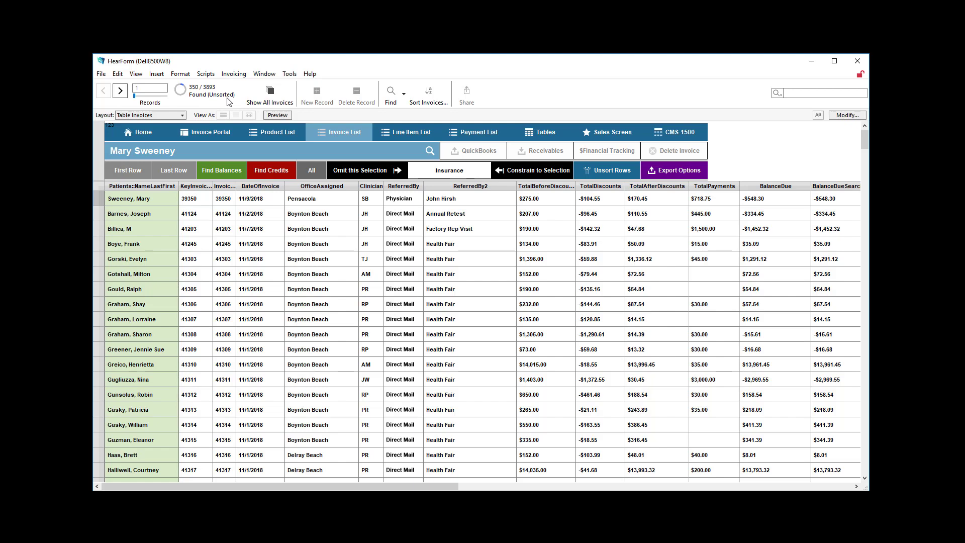
- Sort the found invoices ascending by Clinician, and re-sort them ascending by OfficeAssigned
click(379, 186)
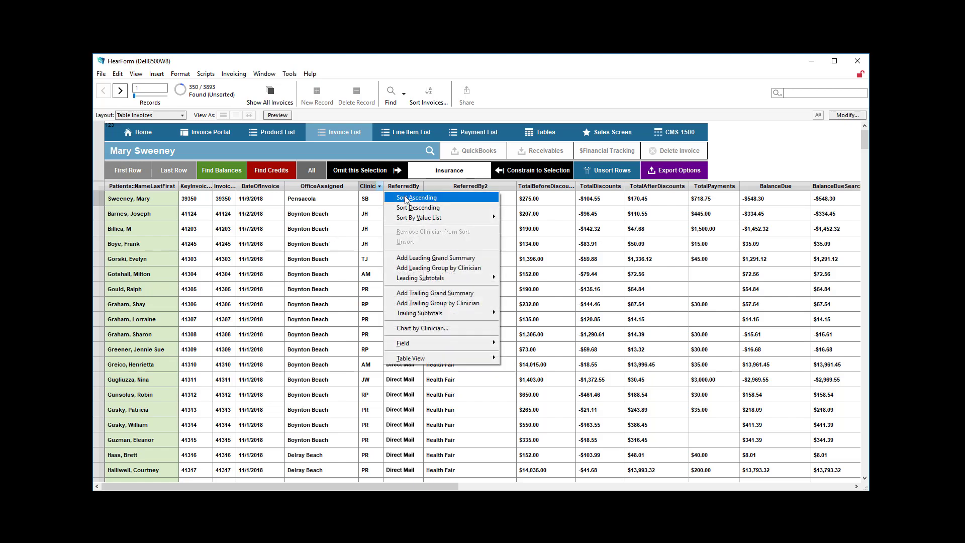
click(415, 197)
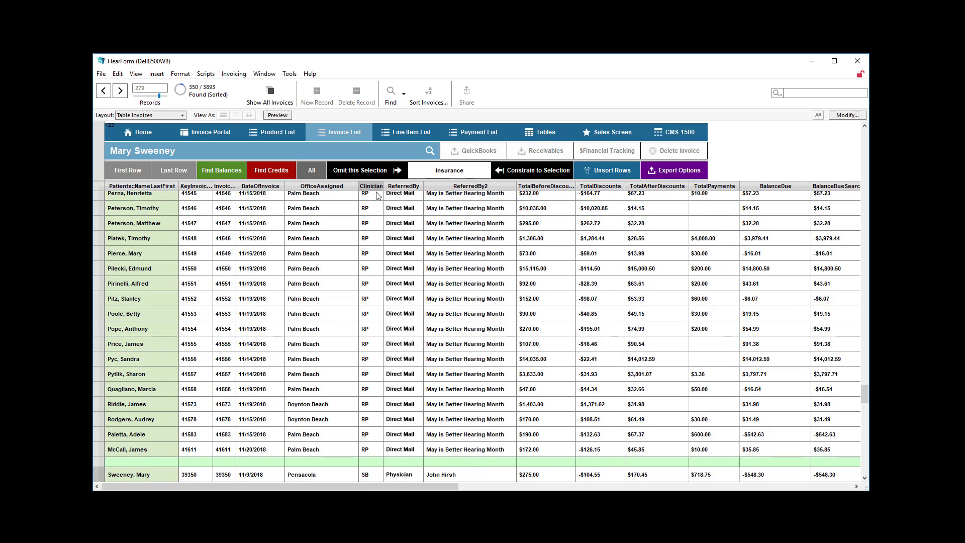
click(355, 187)
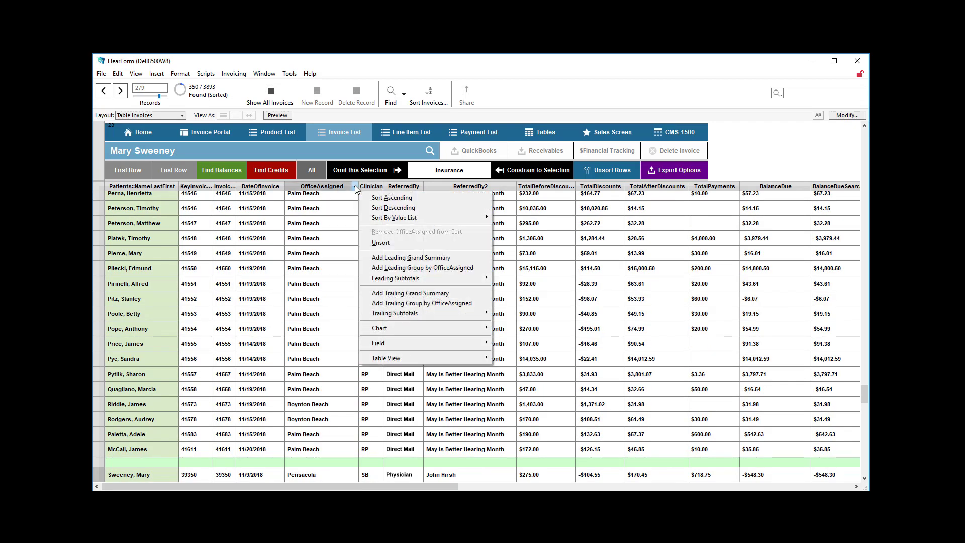
click(375, 198)
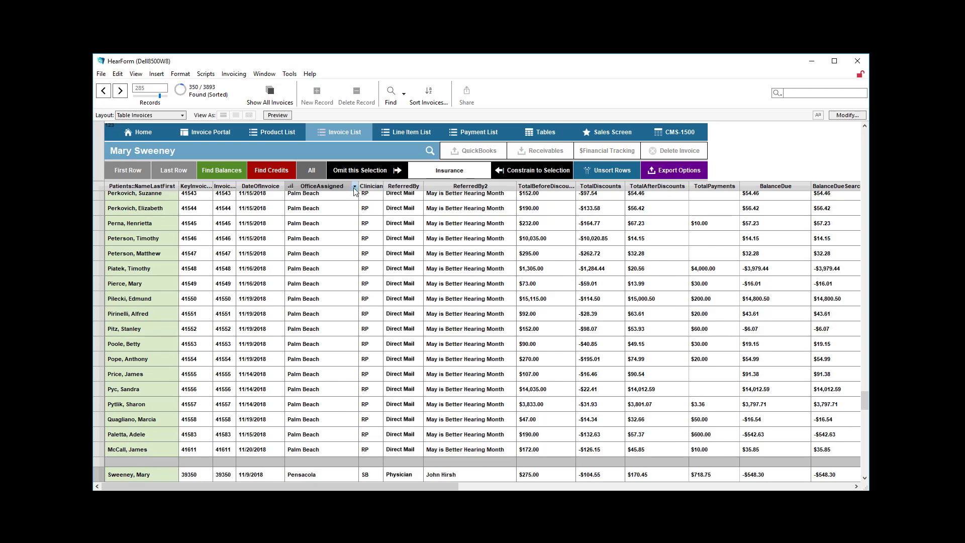
- Add a Count (CountOffice) trailing subtotal to OfficeAssigned and look through the office groups
click(354, 188)
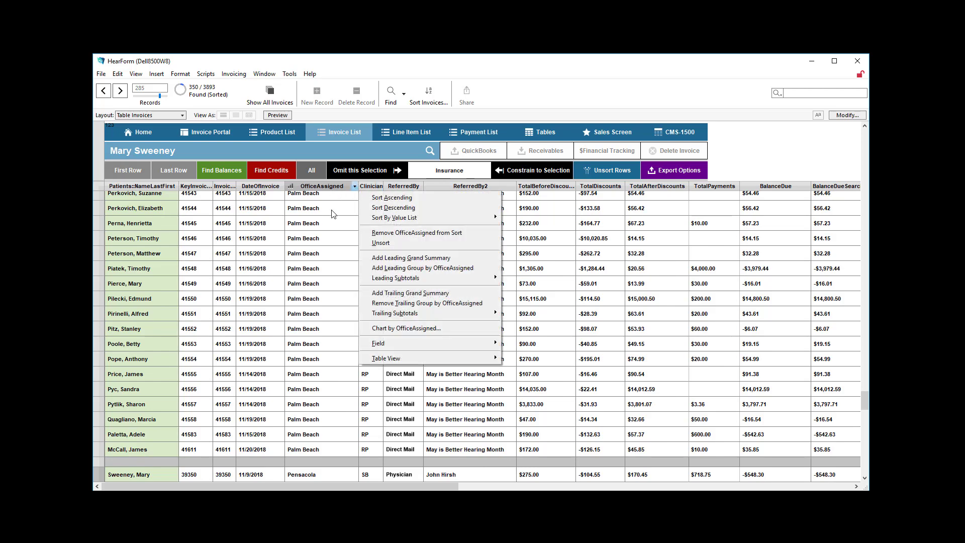
click(331, 210)
click(355, 187)
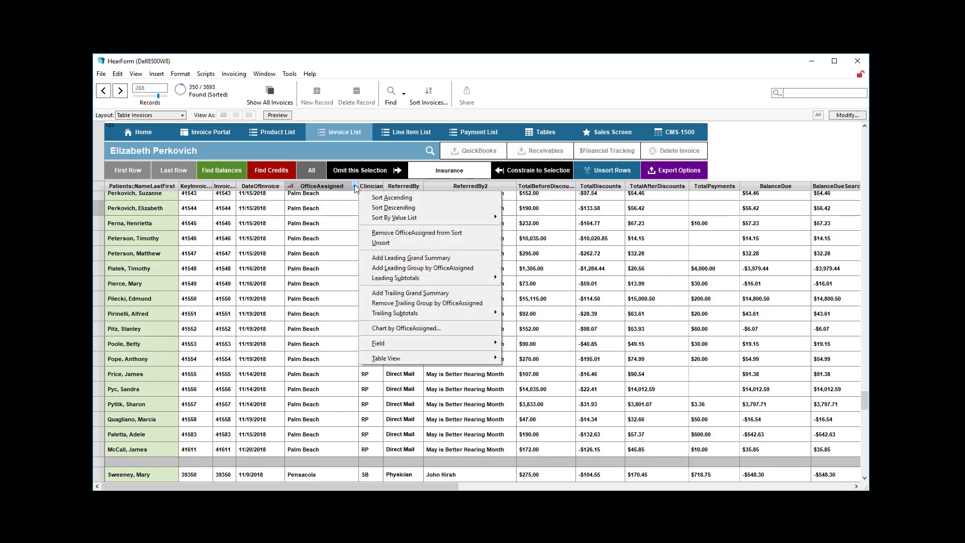
mouse_move(407, 313)
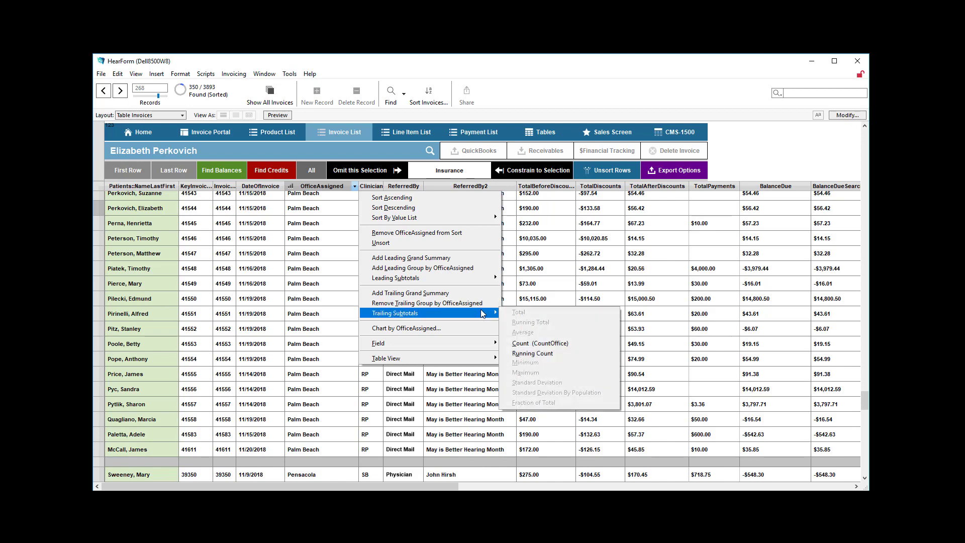
click(527, 345)
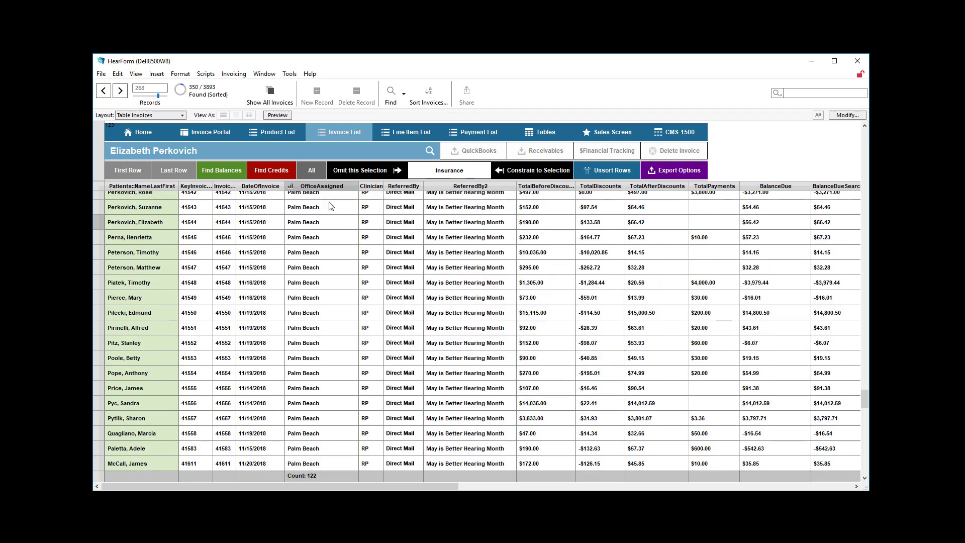
scroll(332, 216, down, 3)
scroll(335, 228, down, 3)
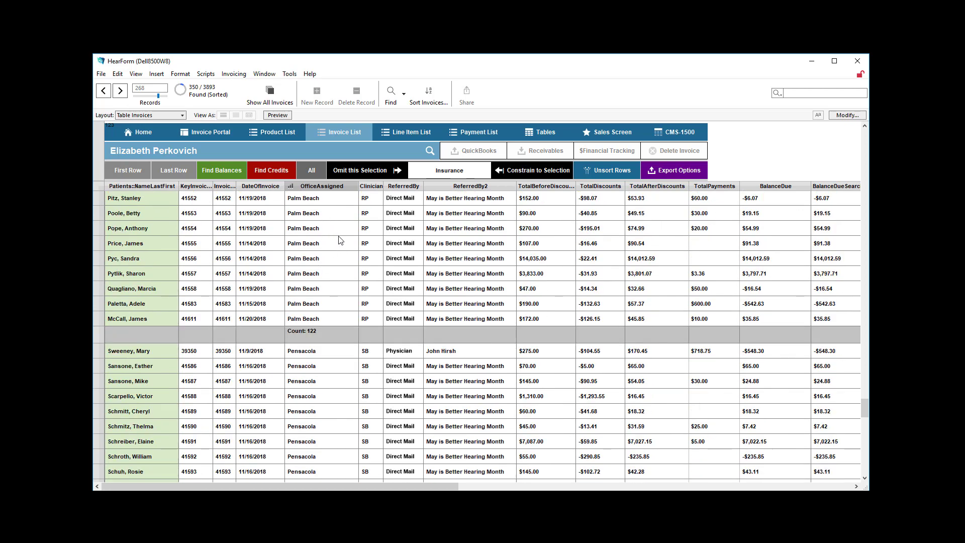
scroll(337, 249, down, 20)
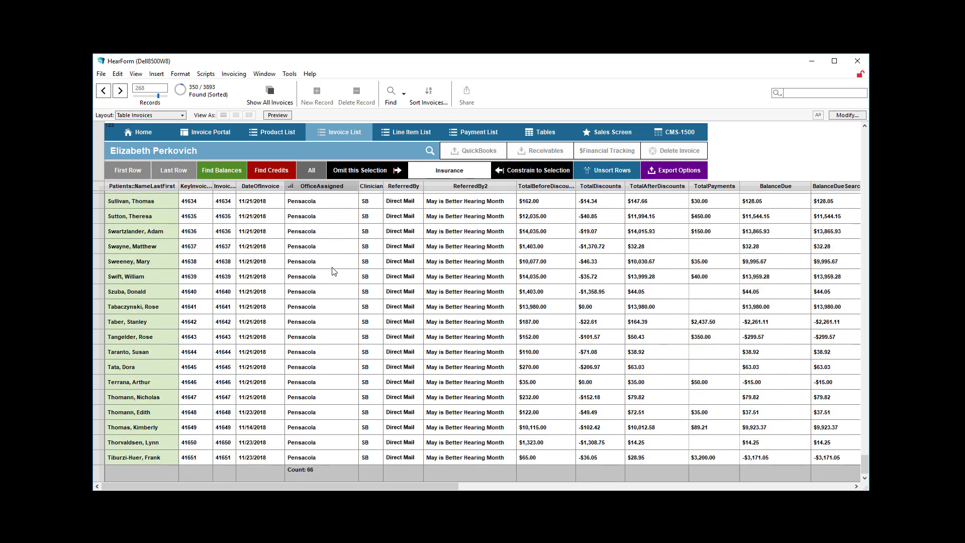
scroll(336, 259, up, 20)
scroll(330, 257, up, 5)
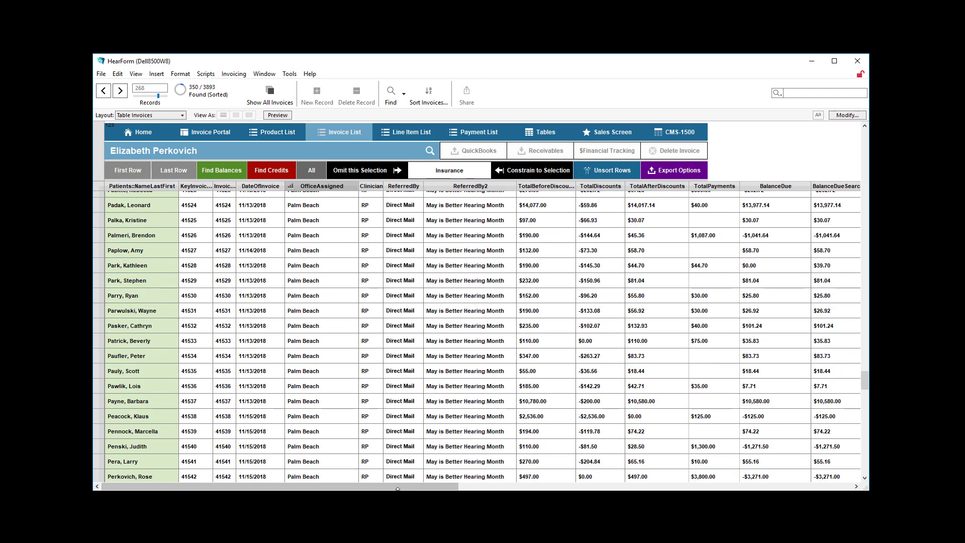
- Add a Total (SumBalanceDue) trailing subtotal to the BalanceDue column and check it for each office group
drag(408, 487, 506, 489)
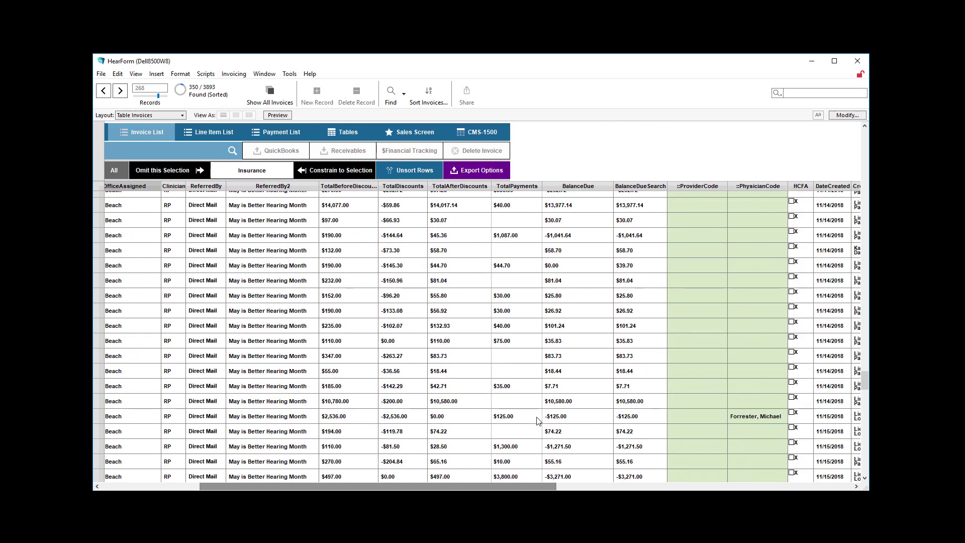
click(609, 186)
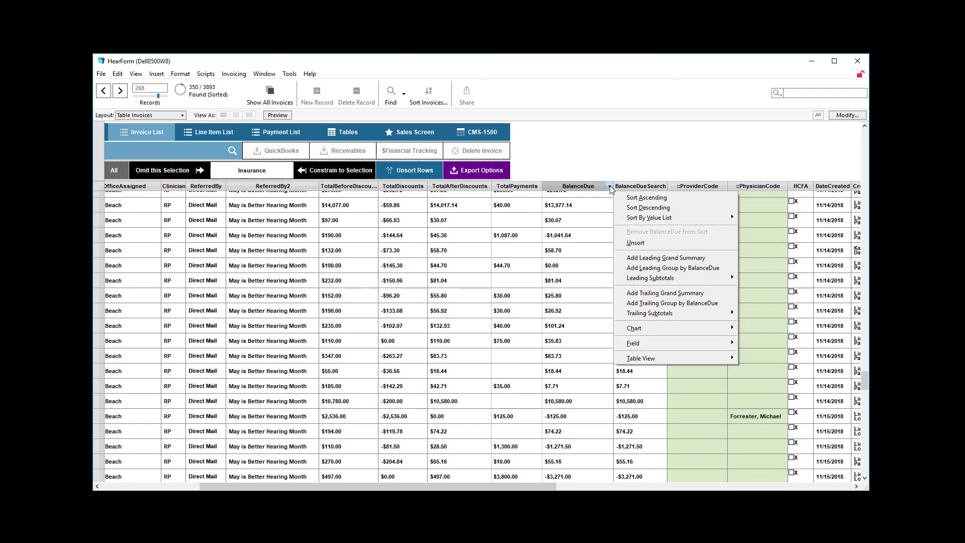
mouse_move(654, 314)
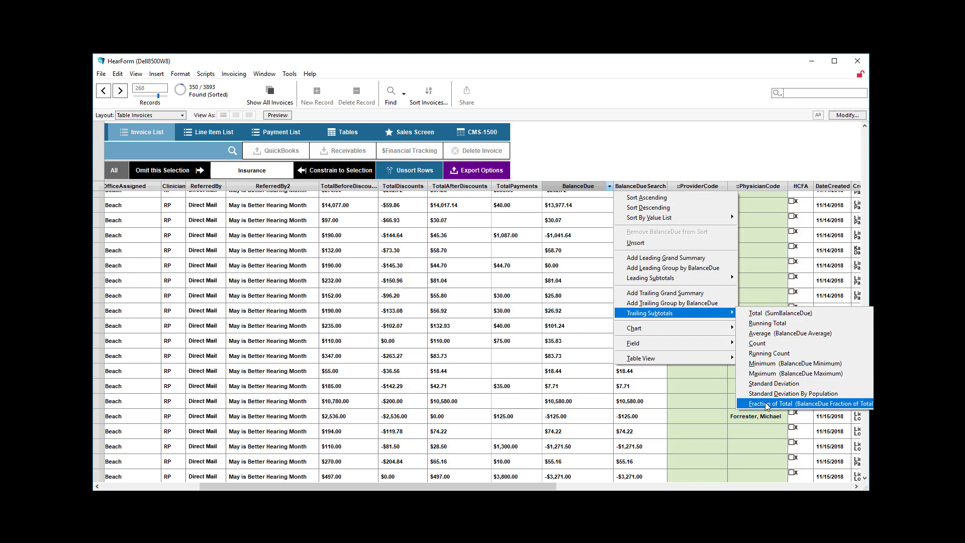
click(767, 314)
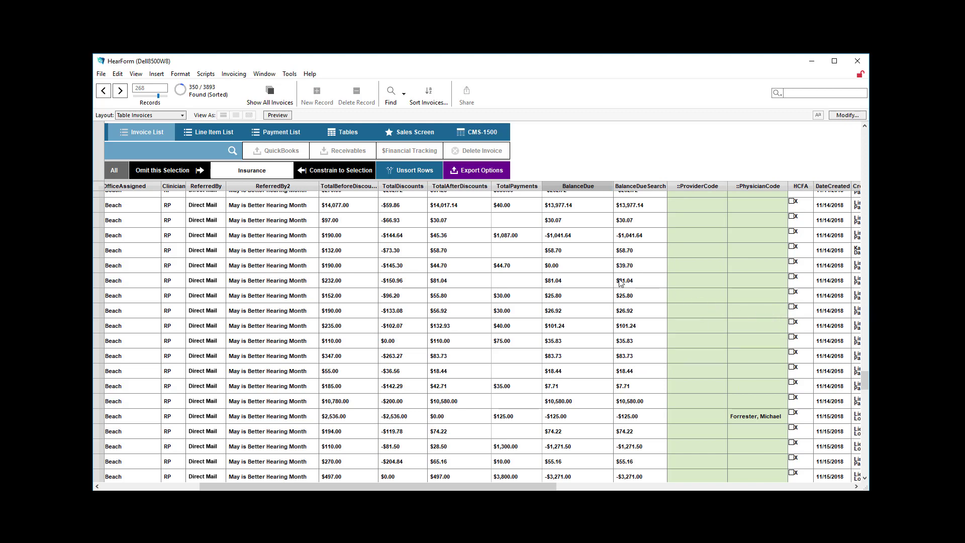
scroll(609, 262, down, 5)
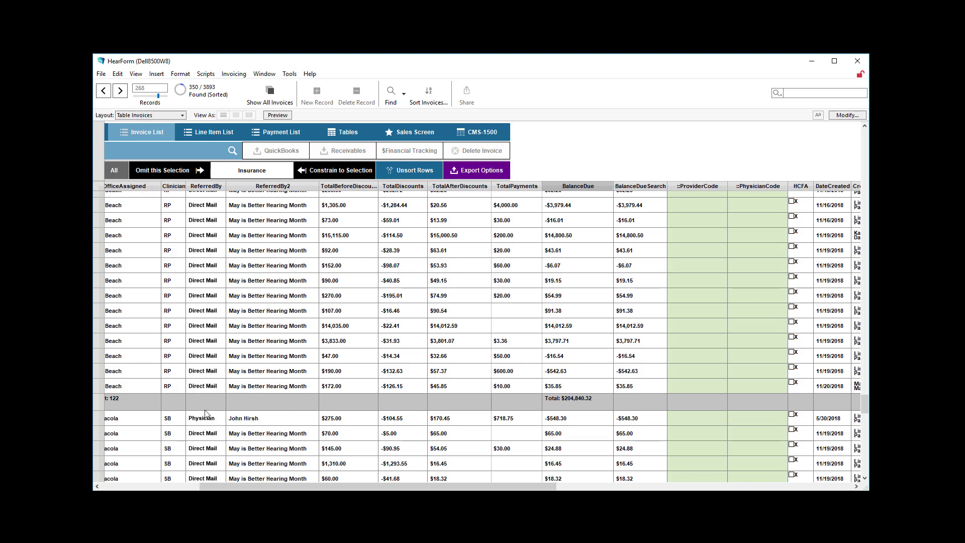
drag(248, 487, 189, 486)
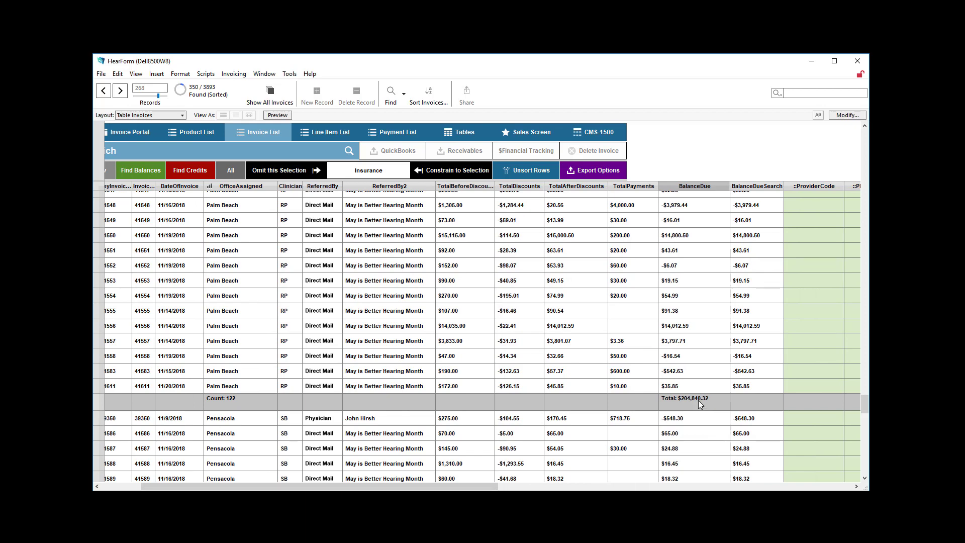
scroll(706, 393, down, 12)
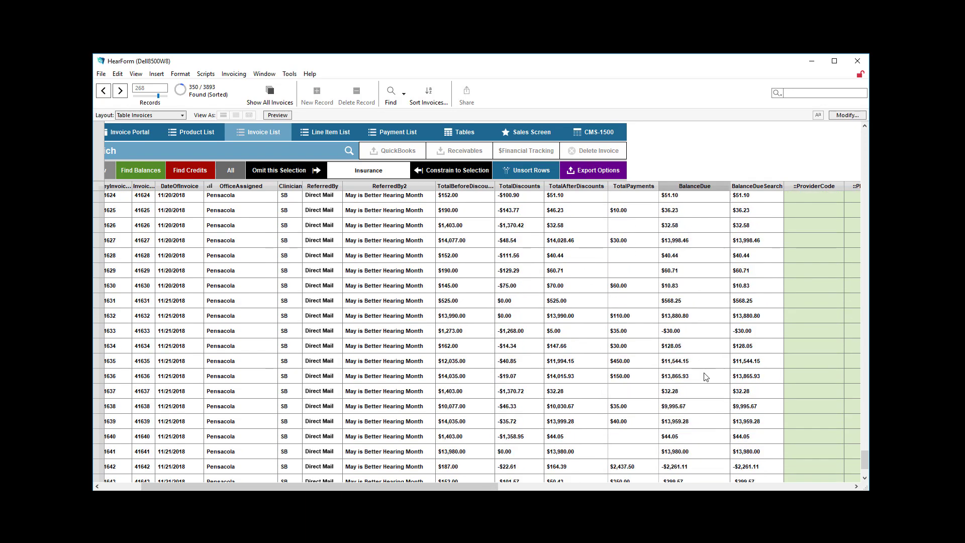
scroll(706, 377, down, 3)
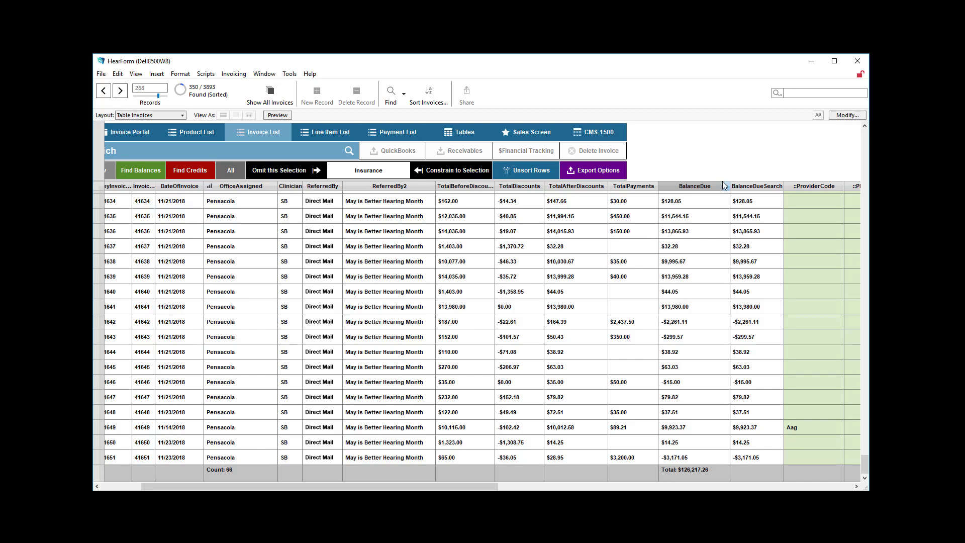
- Look through the trailing subtotal options offered for the TotalPayments column without applying one
click(654, 186)
mouse_move(691, 314)
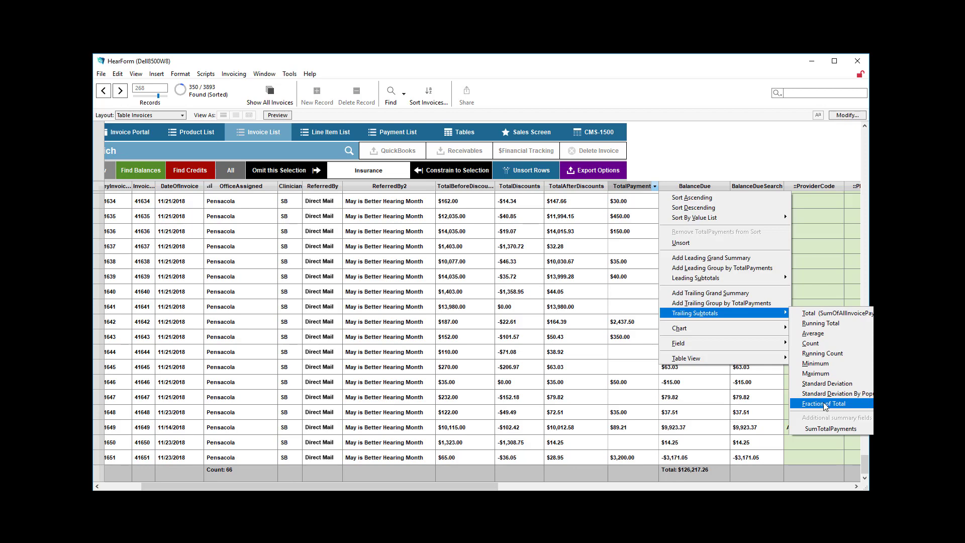
click(720, 148)
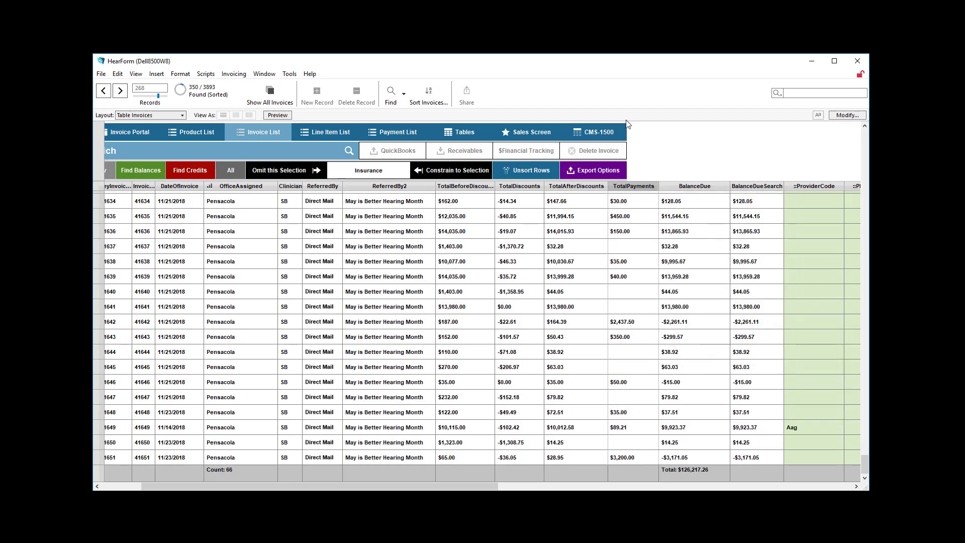
- Find the invoices dated 11/*/2018 with office Boynton Beach and clinician PR
click(388, 93)
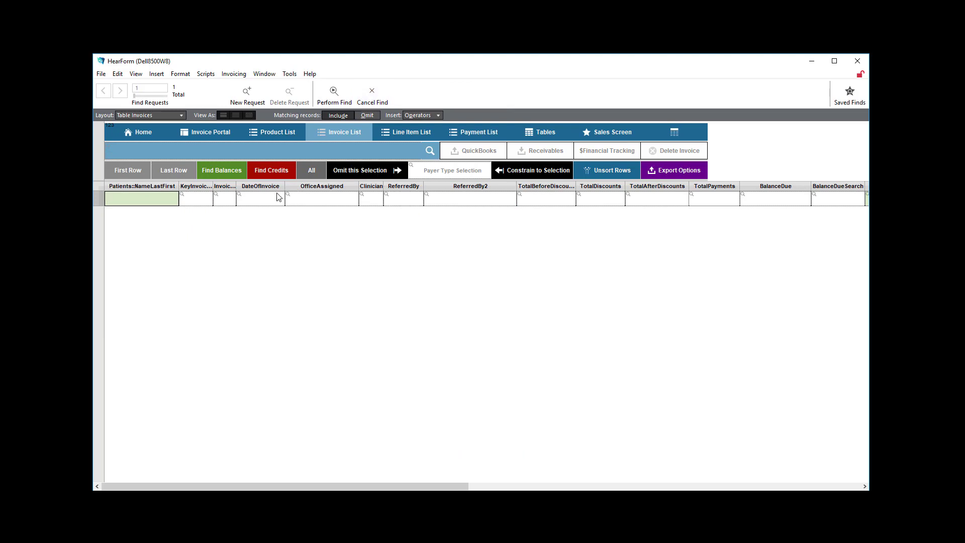
click(276, 195)
text(11/*/2018)
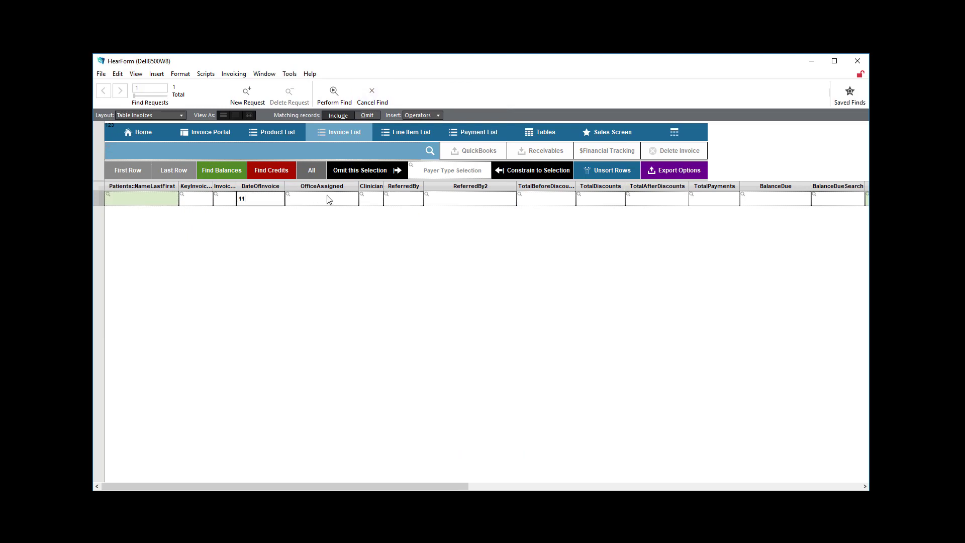
click(327, 198)
click(309, 213)
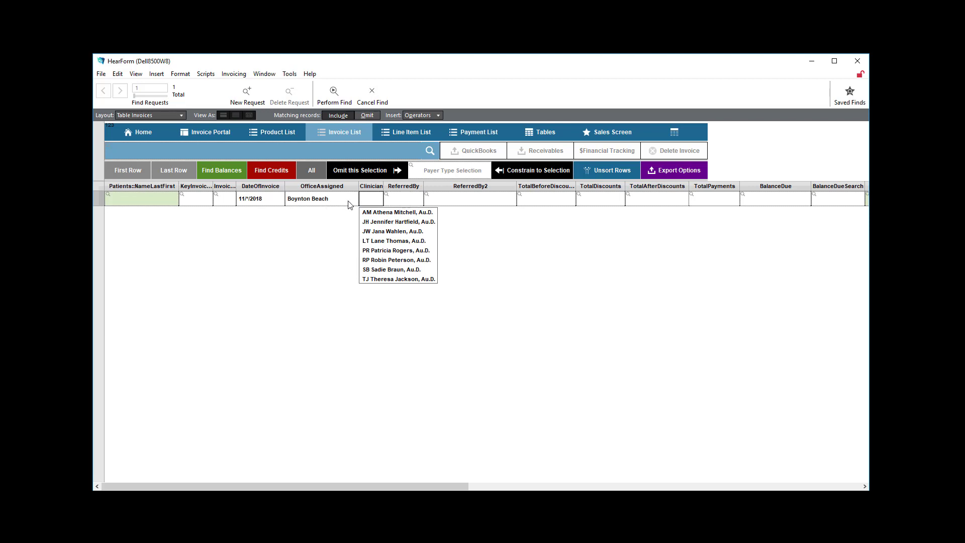
click(379, 251)
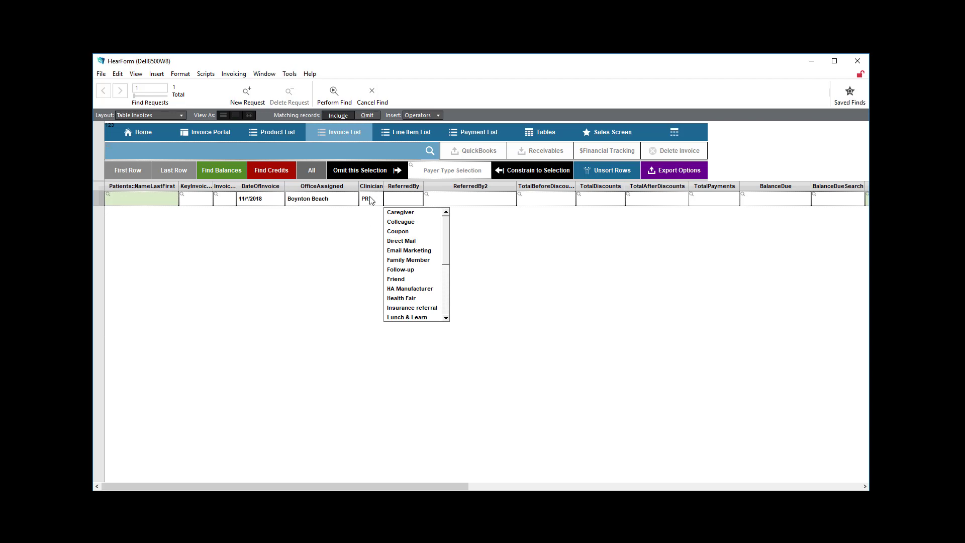
click(334, 92)
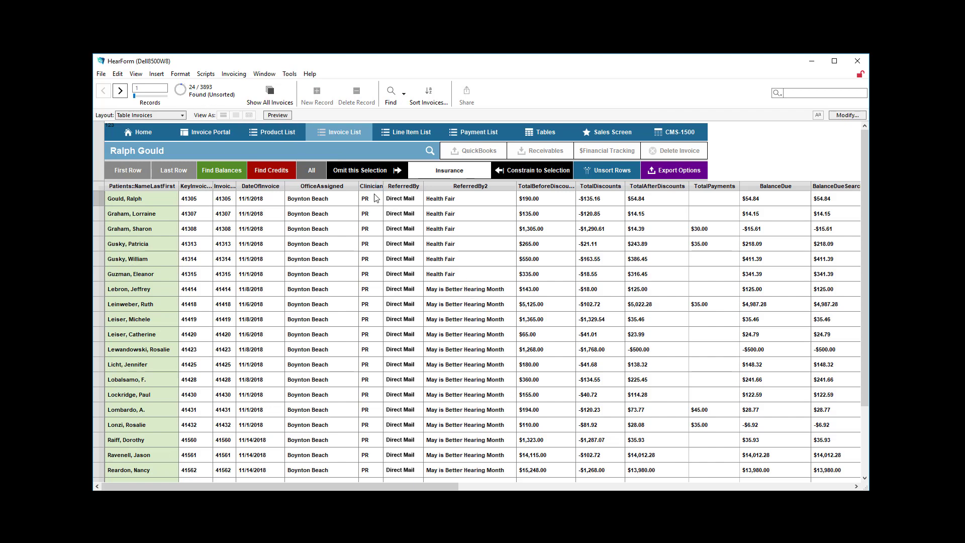
click(512, 186)
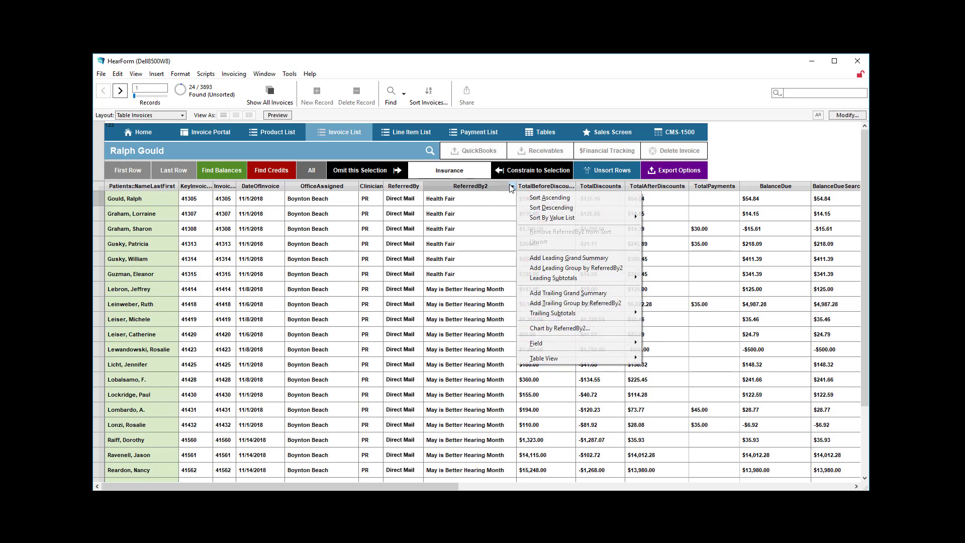
click(401, 217)
scroll(405, 227, down, 2)
scroll(433, 280, up, 5)
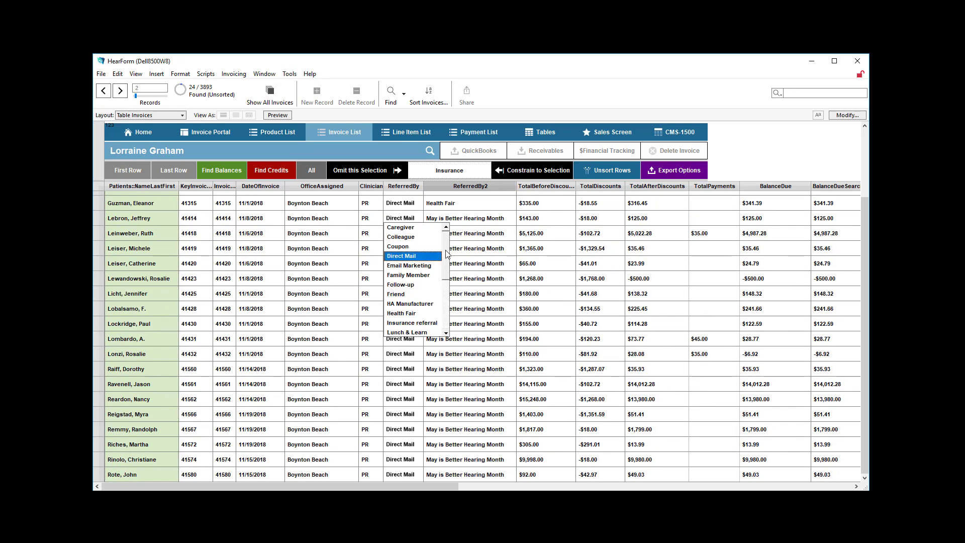
- Sort the found Boynton Beach PR invoices in ascending order by ReferredBy2
click(743, 158)
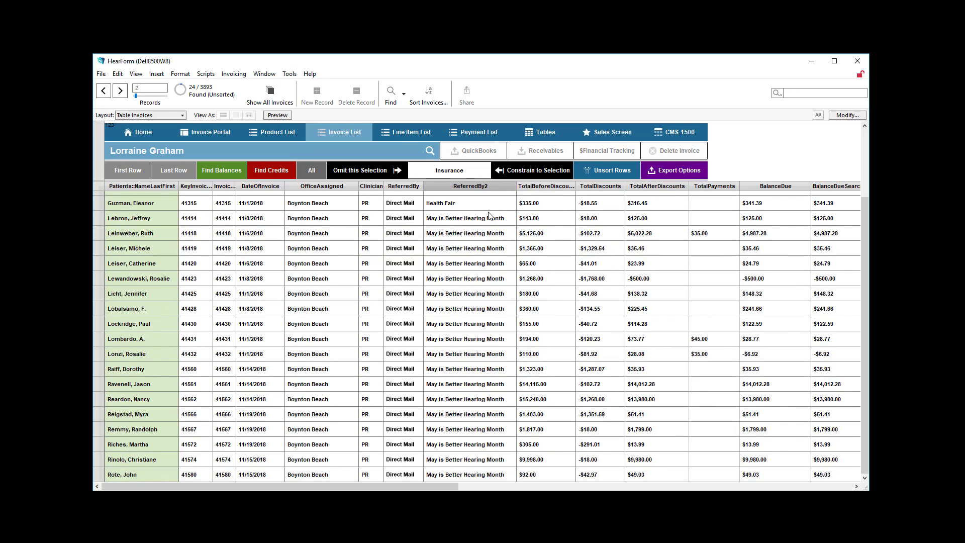
click(512, 186)
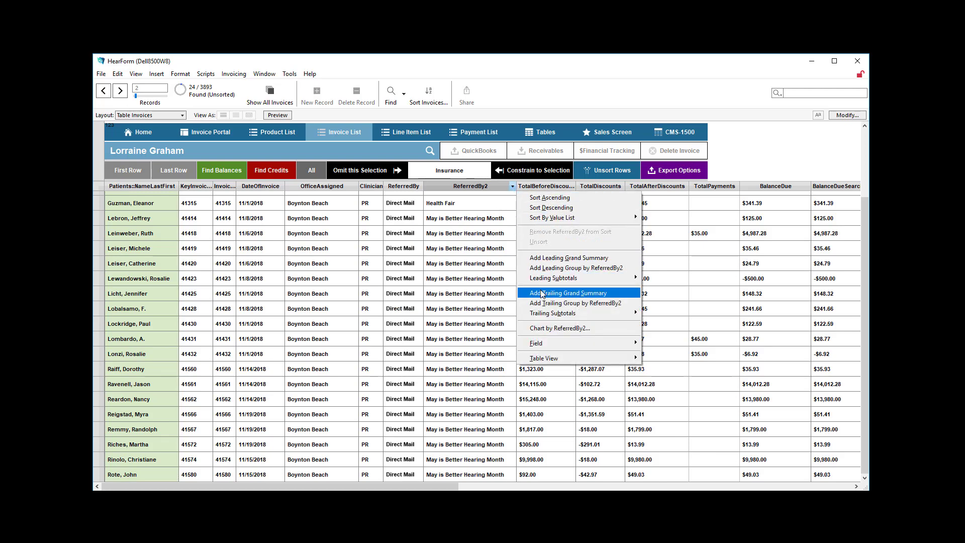
click(550, 198)
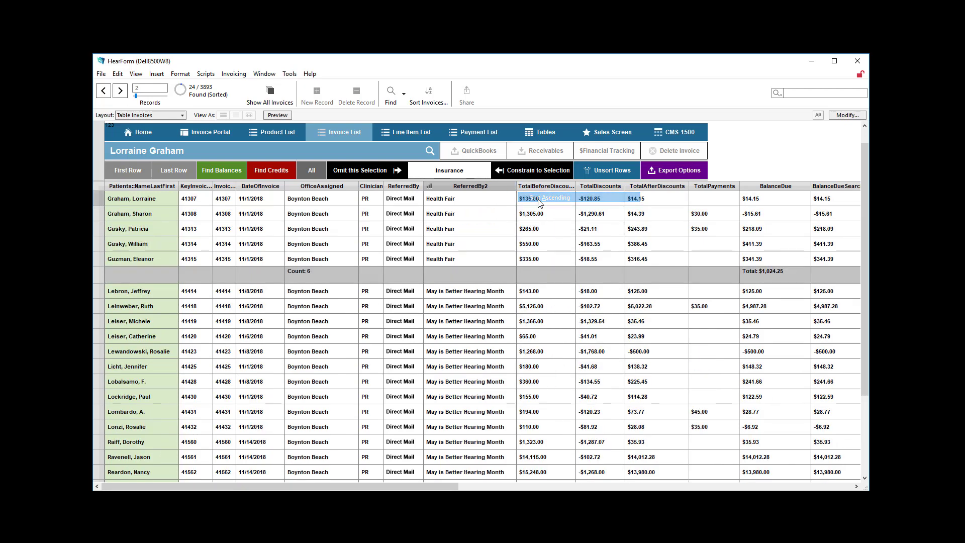
scroll(504, 239, up, 1)
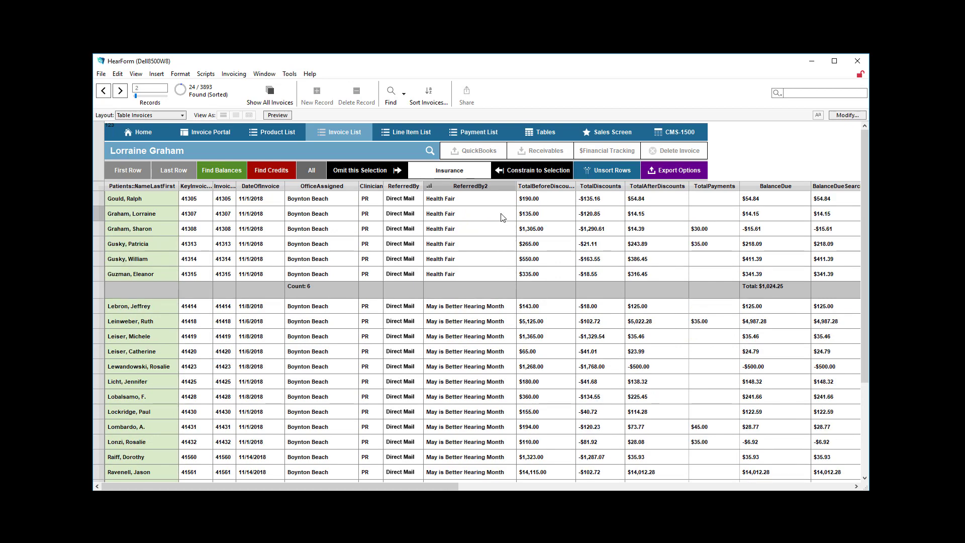
- Add a Count (CountReferredBy2) trailing subtotal to ReferredBy2, then look through the referral values offered for that column
click(512, 186)
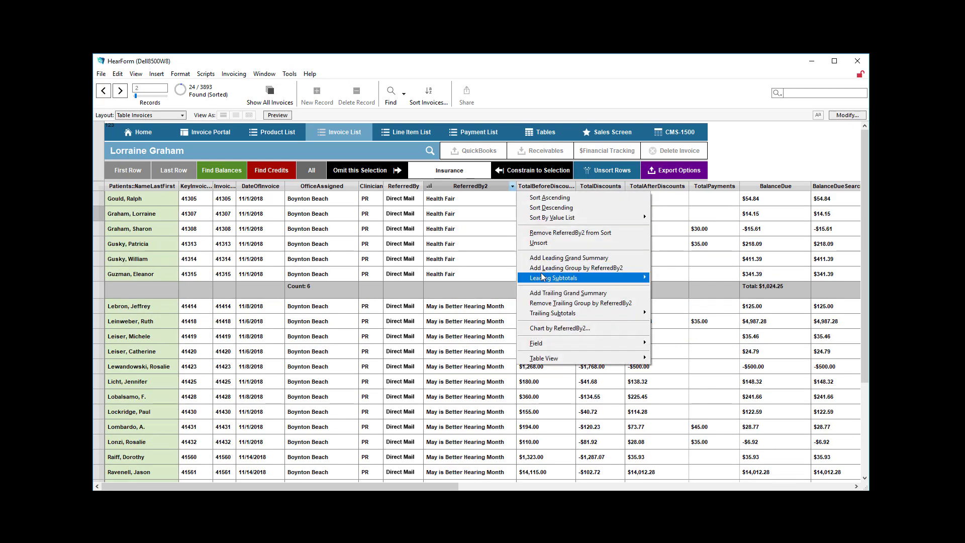
mouse_move(551, 314)
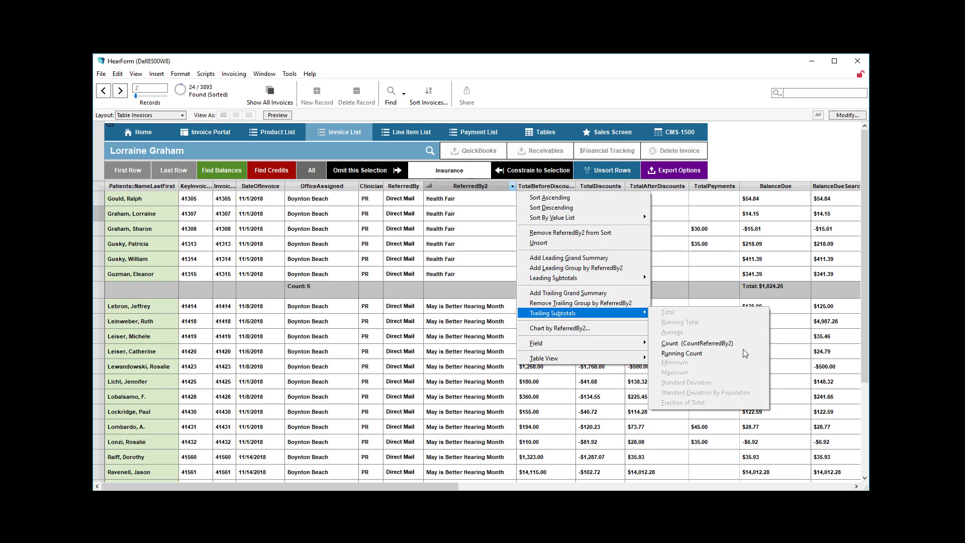
click(704, 344)
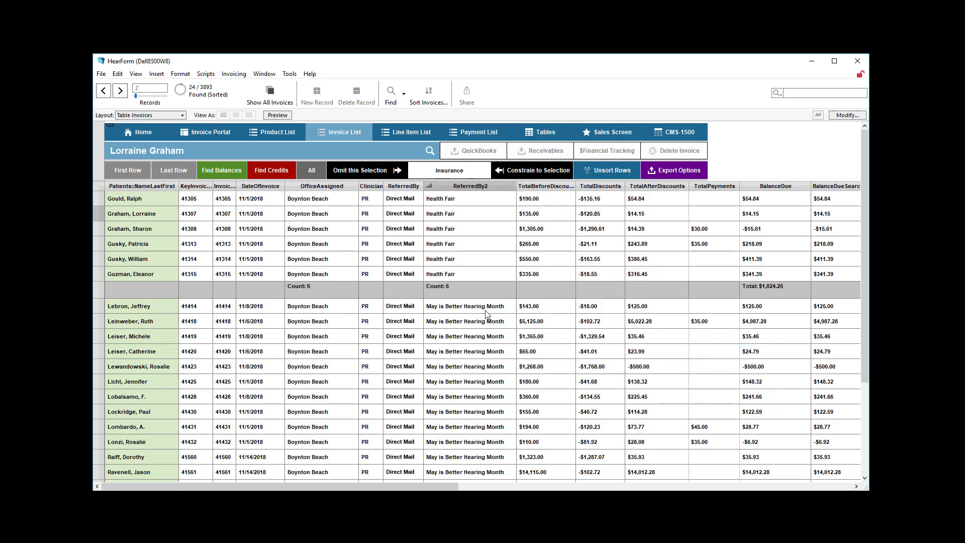
click(463, 229)
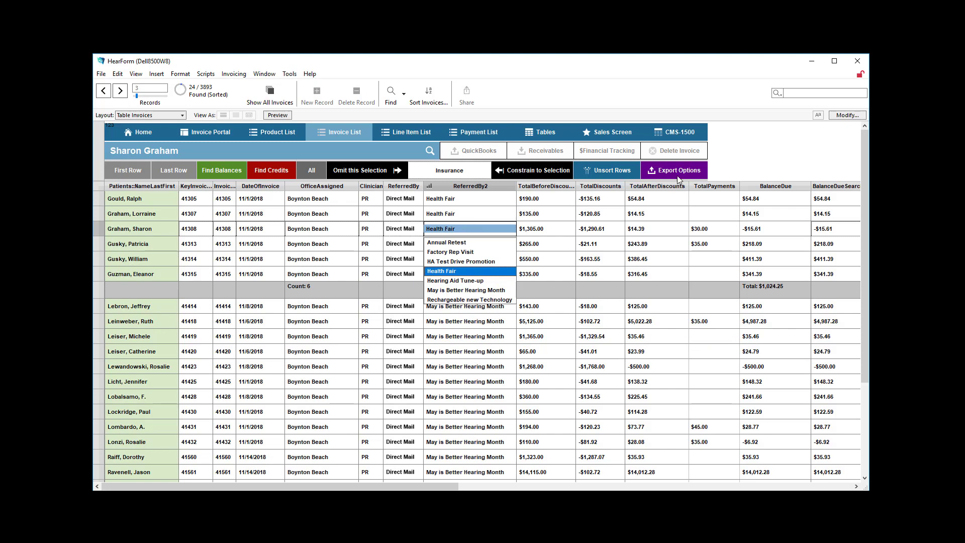
click(775, 134)
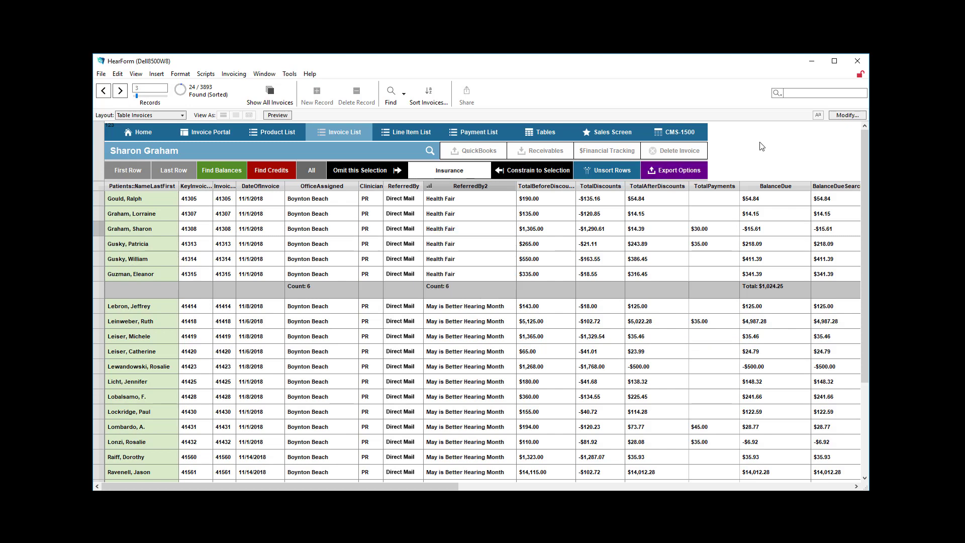
click(316, 288)
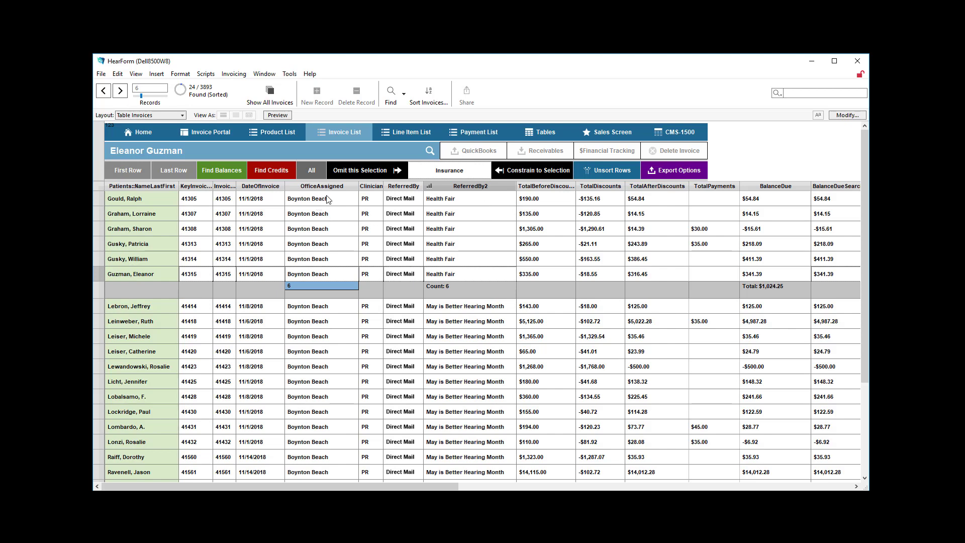
- Clear the ReferredBy2 value on the two Health Fair invoices with $265.00 and $1,305.00 before discounts
click(476, 246)
key(Delete)
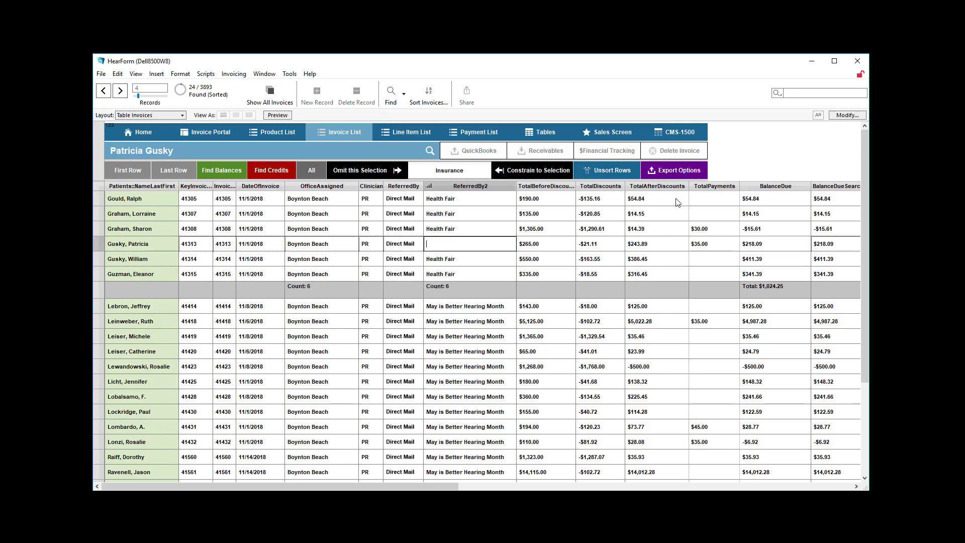
click(733, 160)
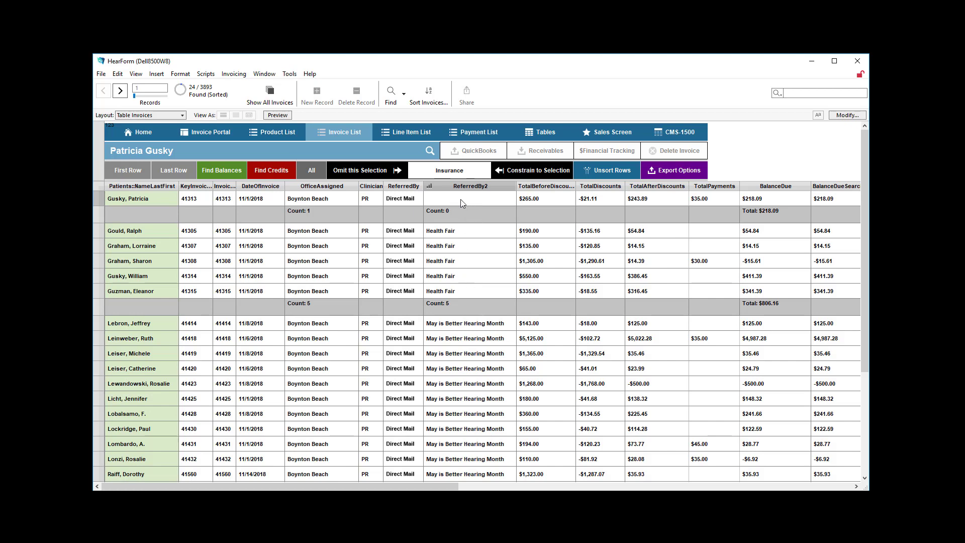
click(464, 261)
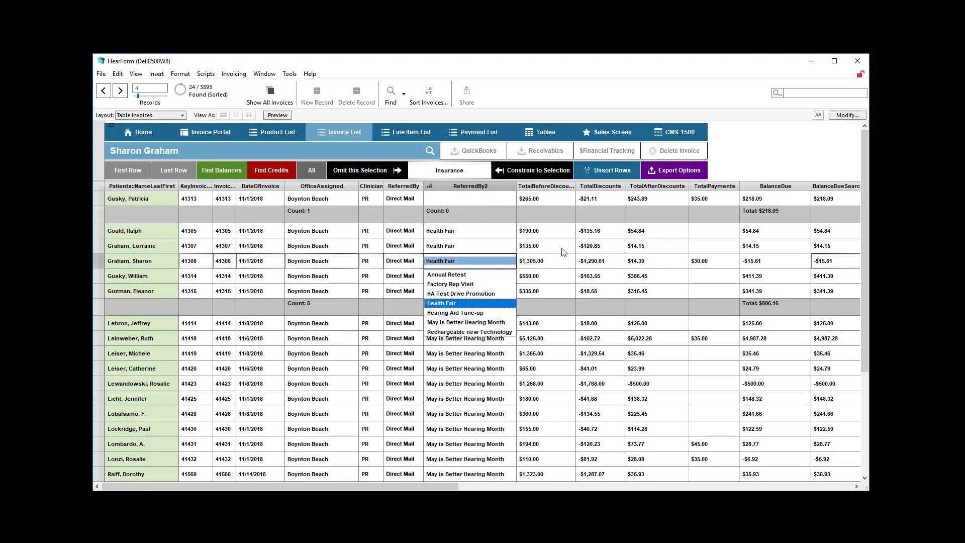
key(Delete)
click(756, 159)
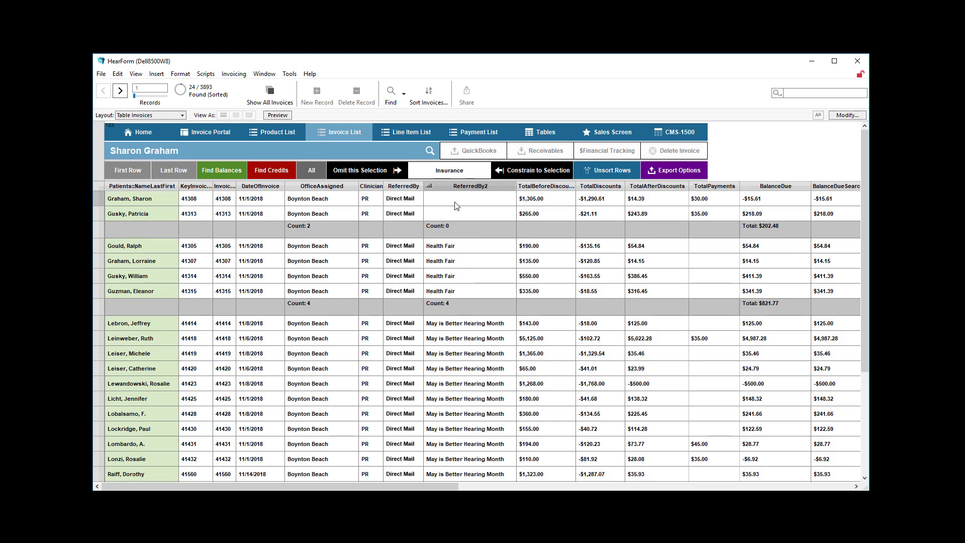
- Sort the invoices in ascending order by OfficeAssigned and compare the trailing office and ReferredBy2 counts
click(354, 186)
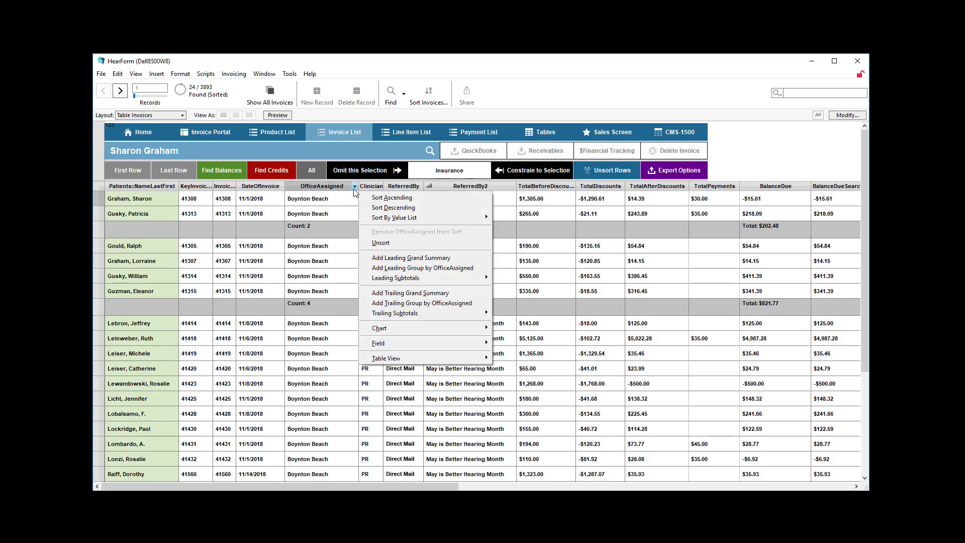
click(384, 197)
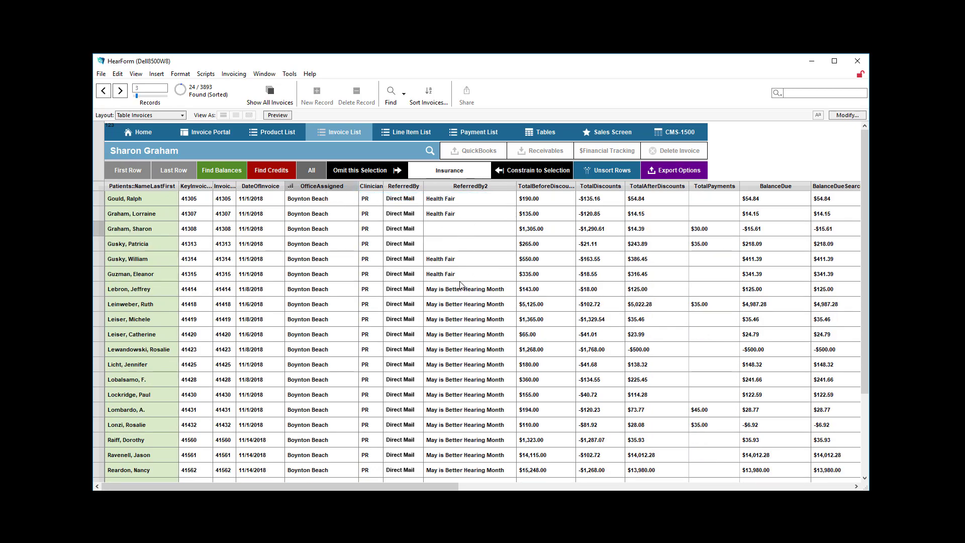
scroll(470, 291, down, 3)
scroll(470, 291, down, 1)
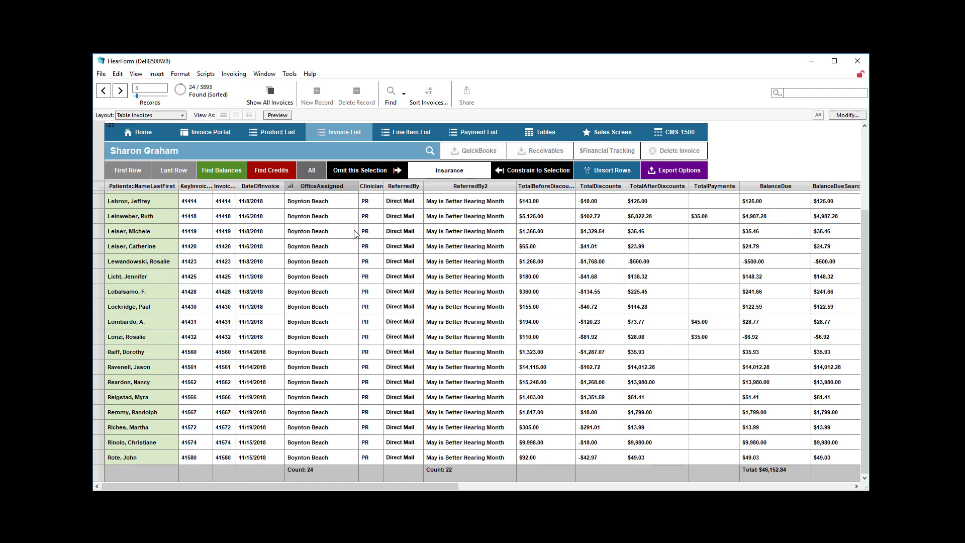
scroll(510, 278, up, 2)
scroll(510, 277, down, 2)
scroll(477, 364, up, 2)
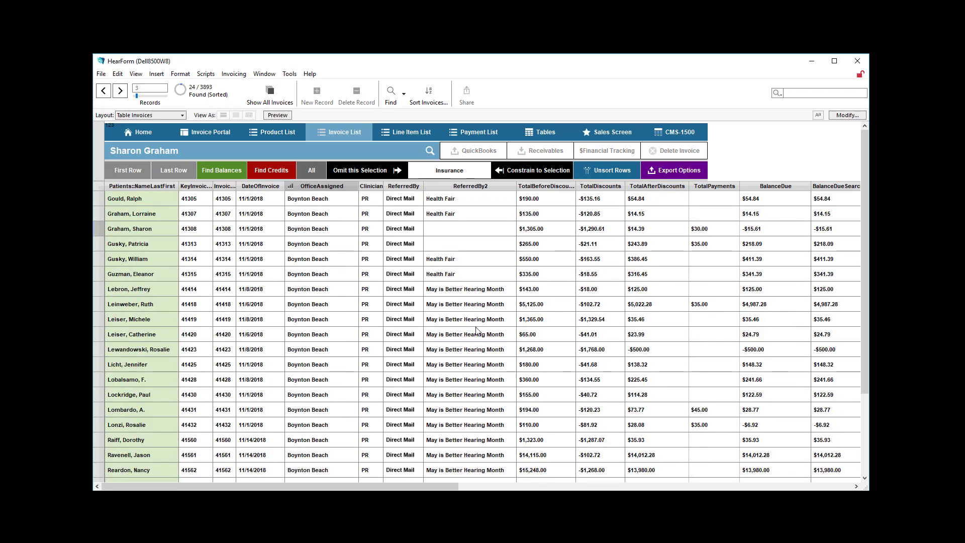
- Set ReferredBy2 to Annual Retest on the blank $1,305.00 invoice and to Factory Rep Visit on the blank $265.00 invoice
click(448, 228)
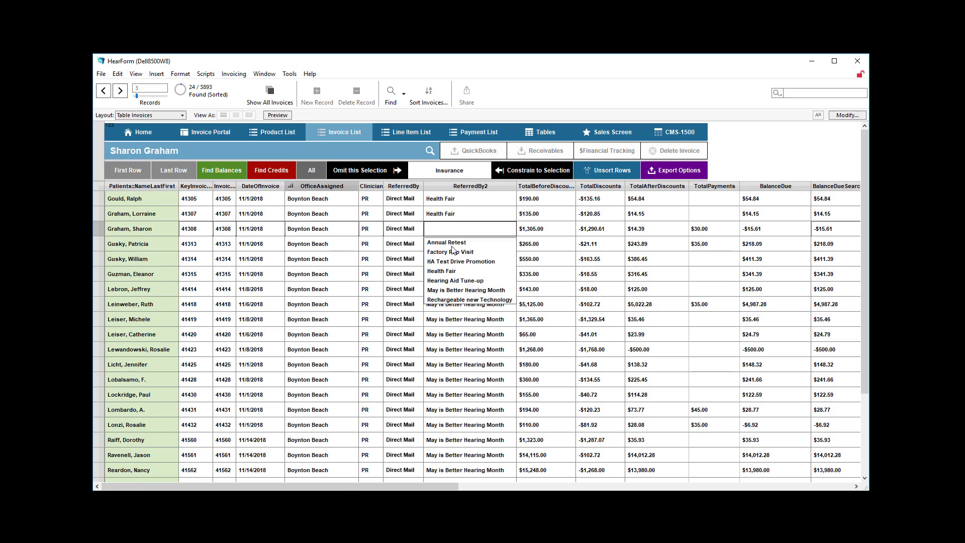
click(452, 243)
click(431, 246)
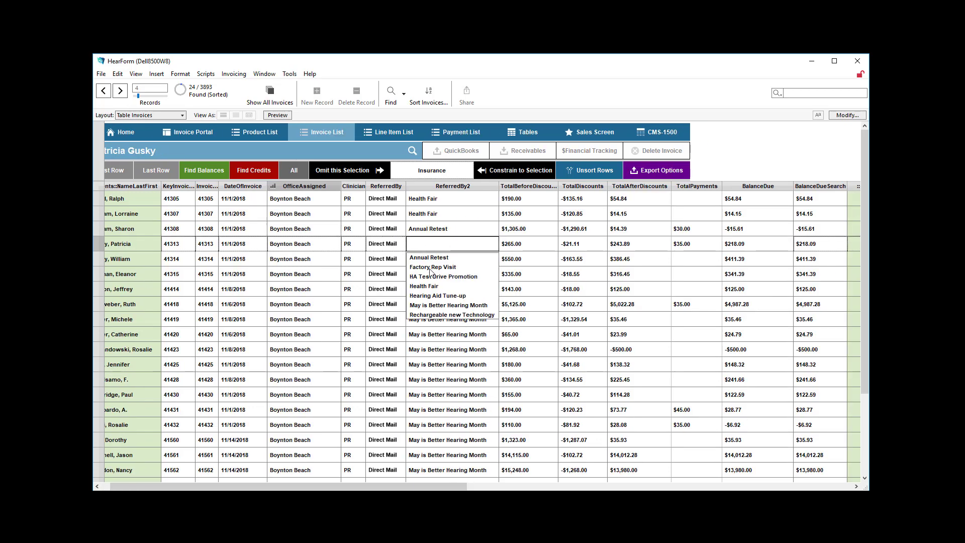
click(429, 268)
- Sort the invoices in ascending order by ReferredBy2 and review the subtotals of each referral group
click(495, 186)
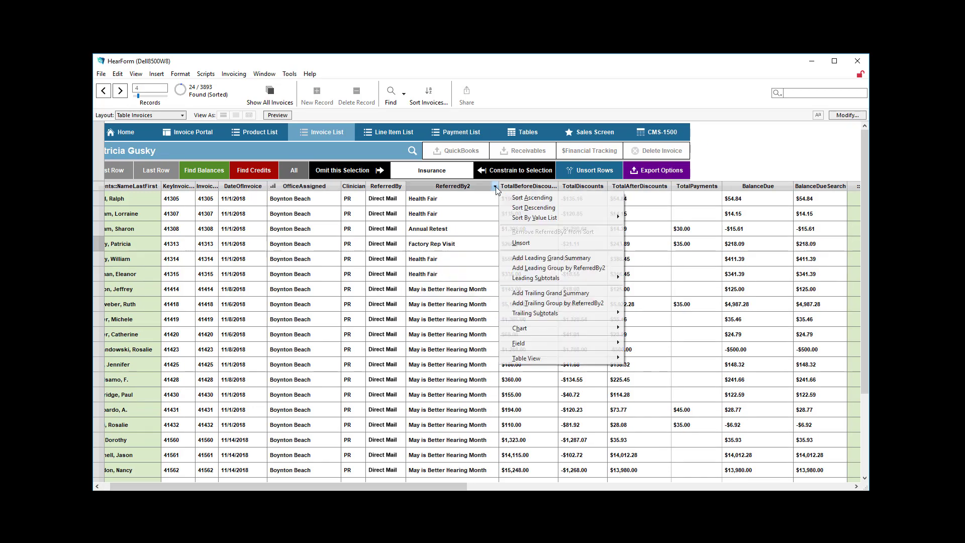
click(518, 198)
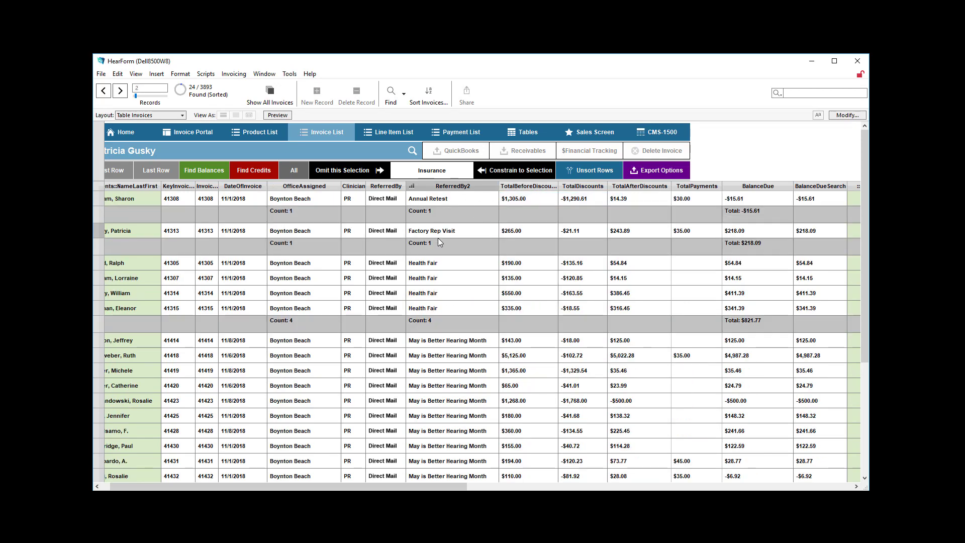
scroll(442, 385, down, 3)
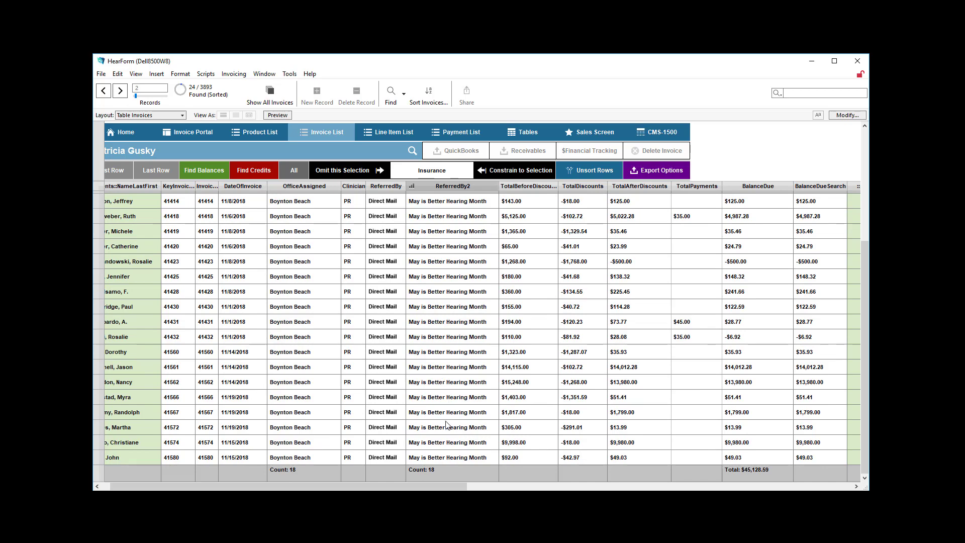
scroll(462, 301, up, 3)
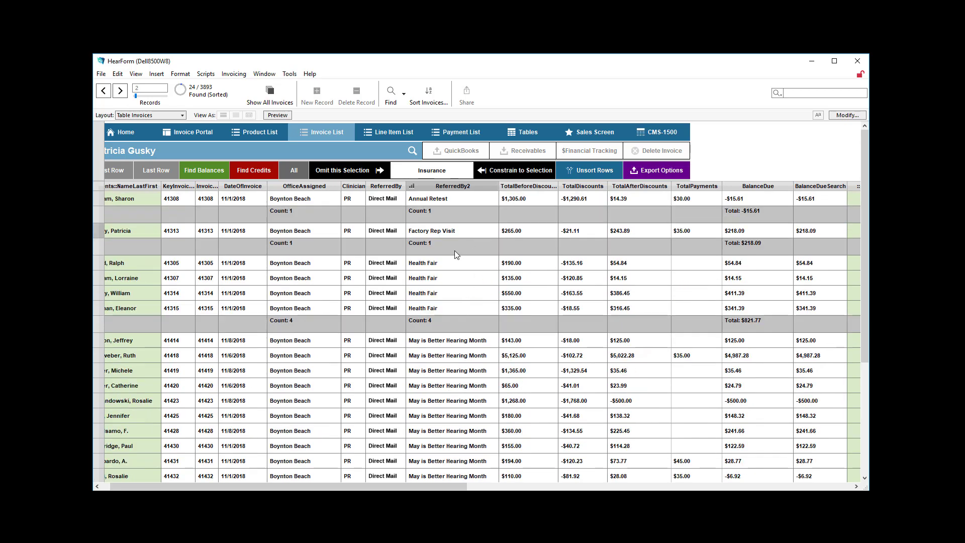
- Unsort the invoice rows and rerun the recent find for invoices dated 11/*/2018
click(583, 169)
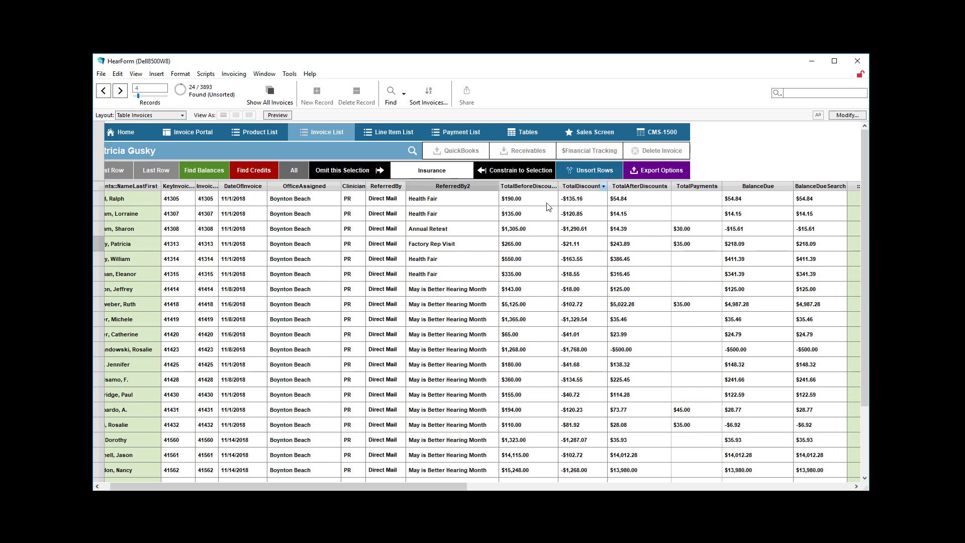
click(661, 171)
click(405, 99)
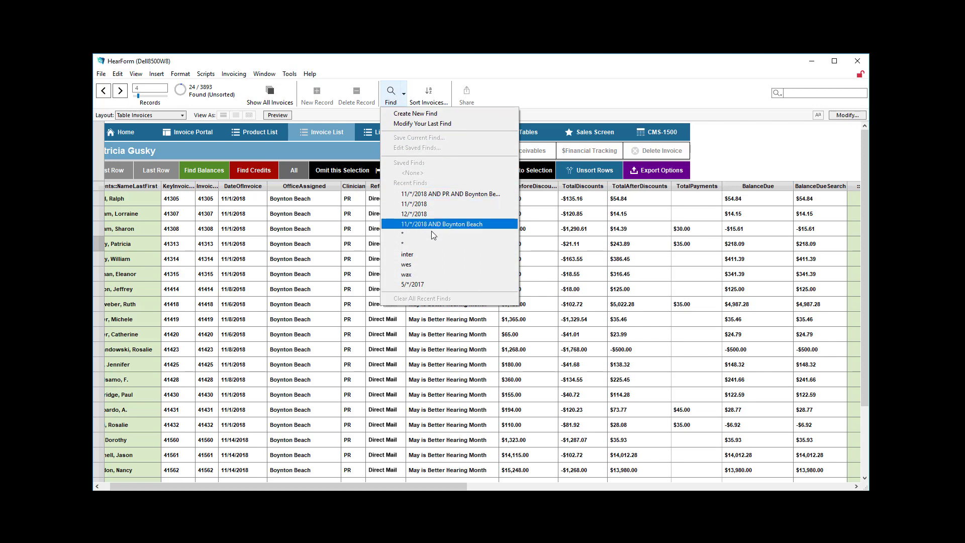
click(427, 203)
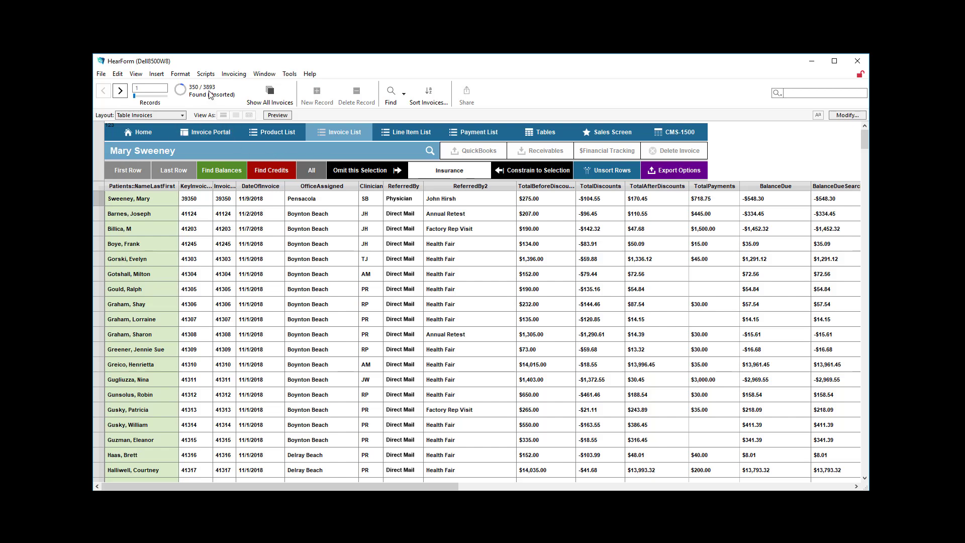
- Run the Automatic Export of the found invoices, look over HearForm_Invoices.xlsx in Excel, and minimize both open workbooks
click(667, 174)
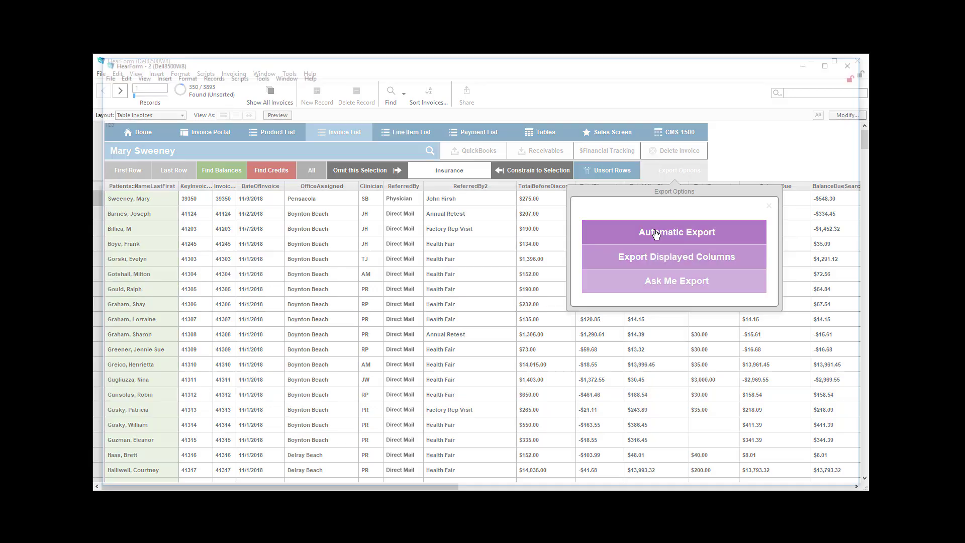
click(655, 234)
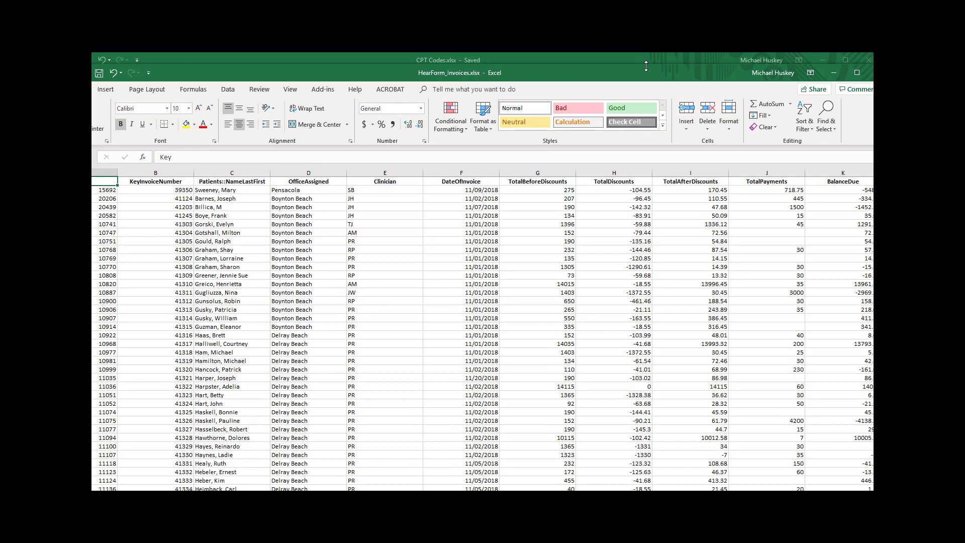
drag(645, 66, 529, 71)
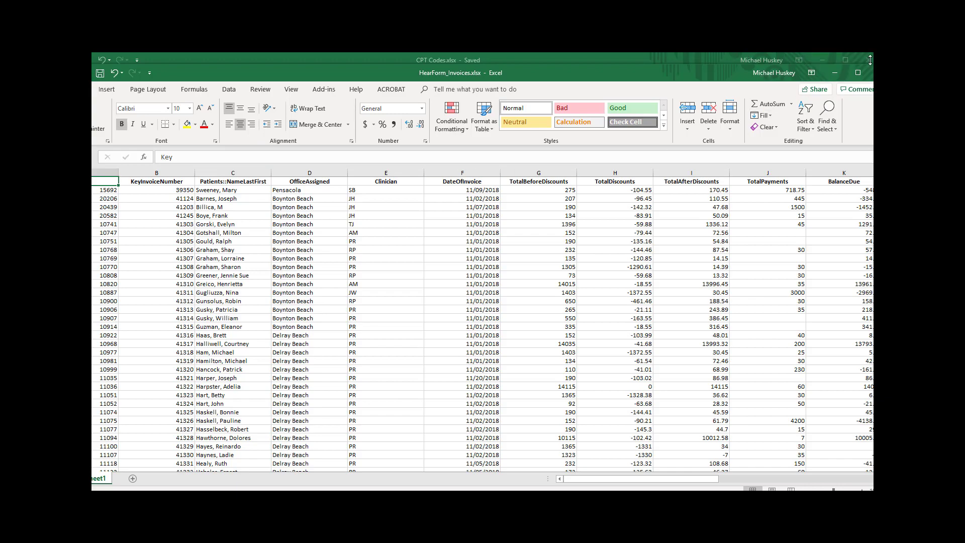
click(829, 60)
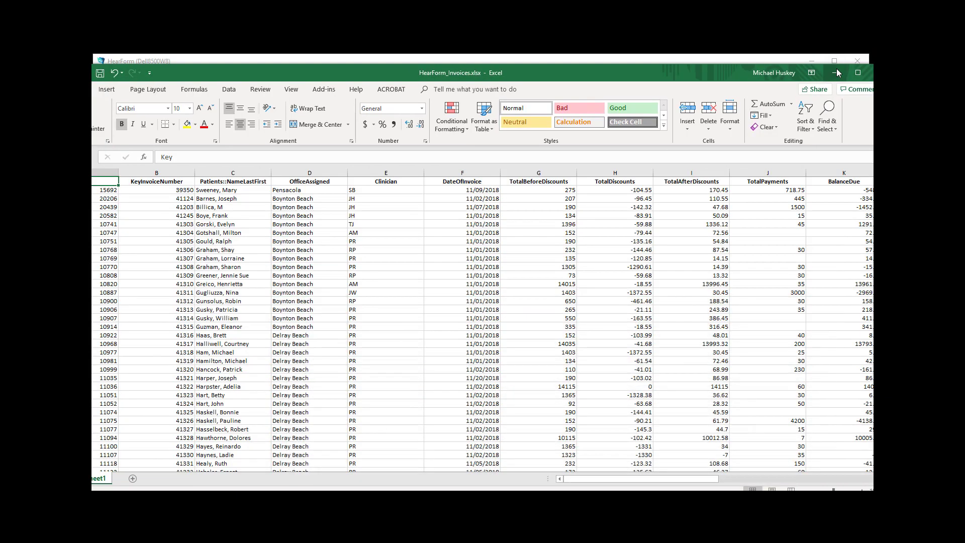
click(834, 72)
- Review the invoice export options and the column list in Modify Table View without changing anything
click(659, 173)
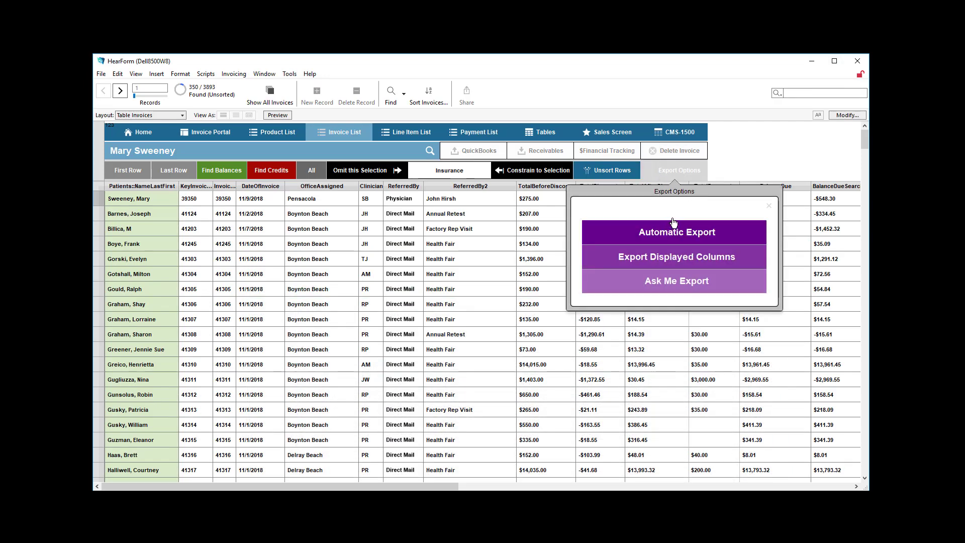
click(752, 142)
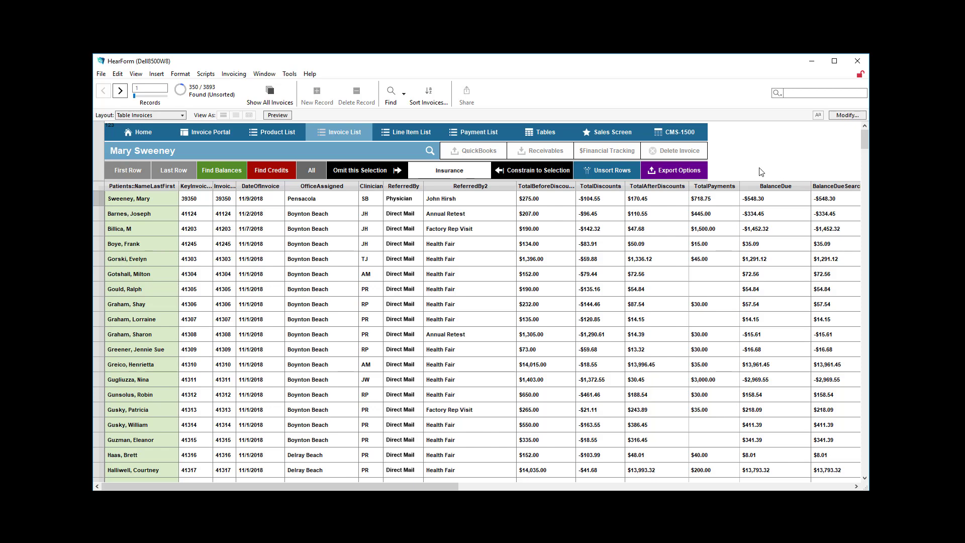
click(846, 115)
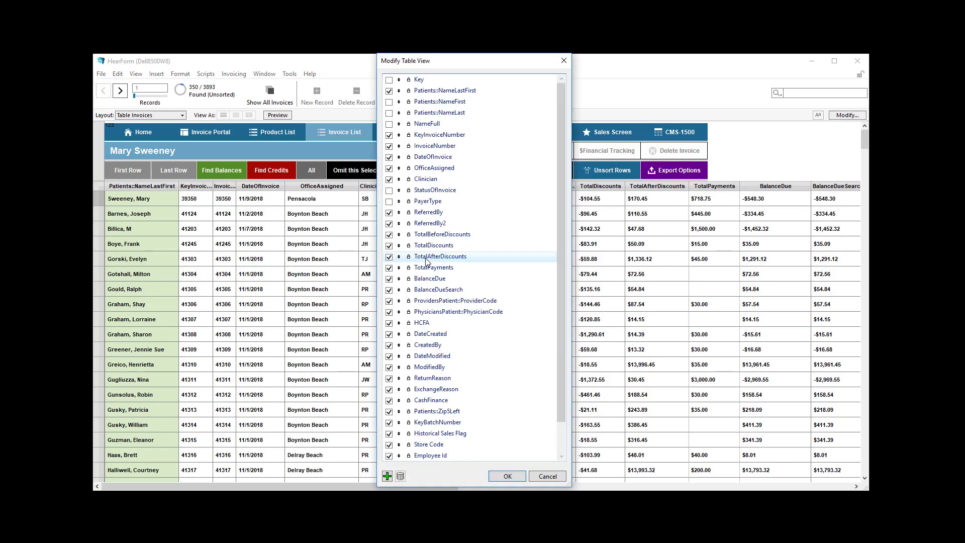
click(563, 60)
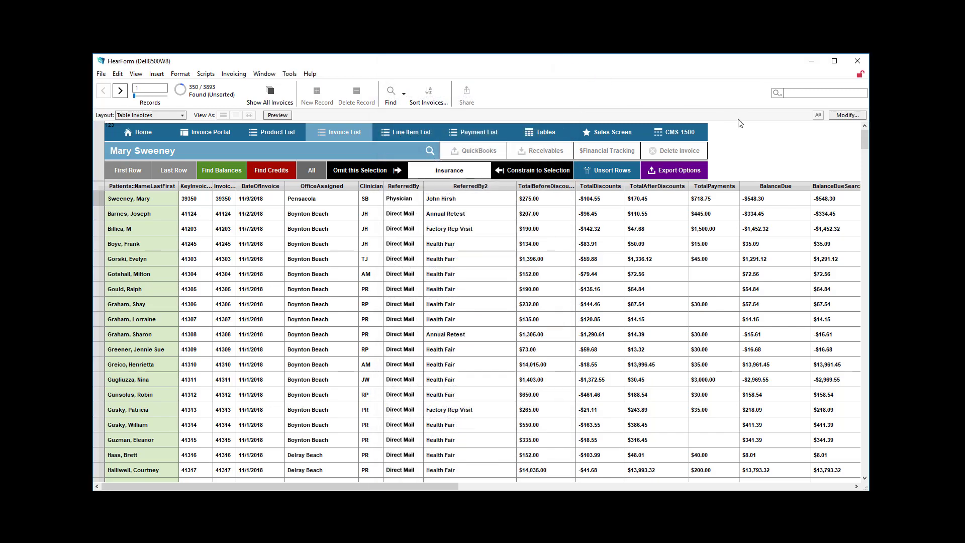
- Modify the table view to hide KeyInvoiceNumber and the columns from TotalBeforeDiscounts through TotalPayments
click(843, 118)
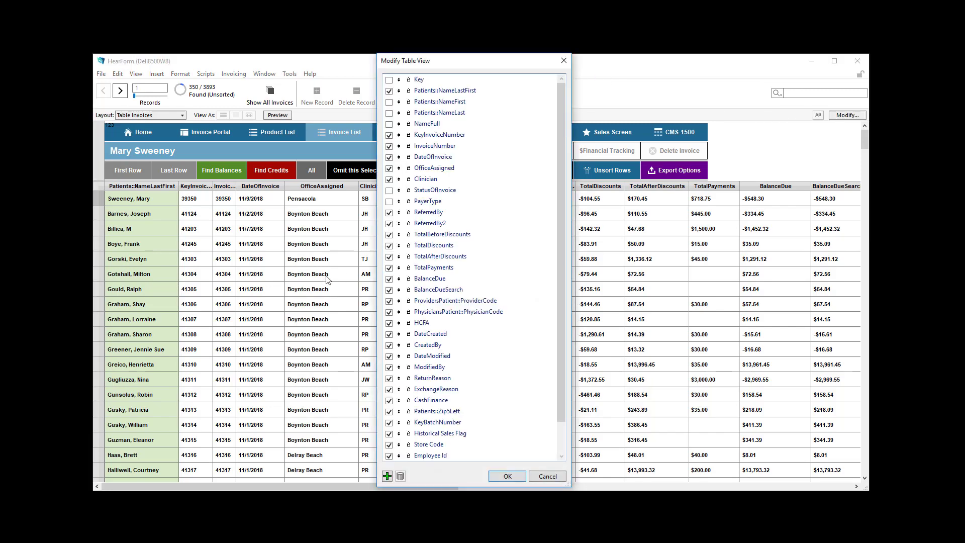
drag(560, 199, 550, 369)
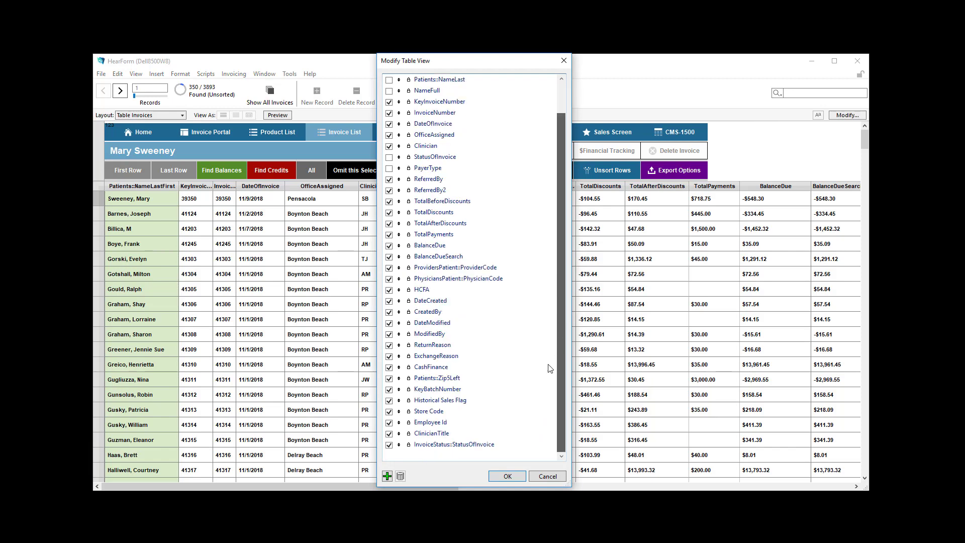
mouse_move(570, 486)
mouse_down()
mouse_move(547, 370)
mouse_move(548, 289)
mouse_move(580, 483)
mouse_move(579, 461)
mouse_move(580, 472)
mouse_up()
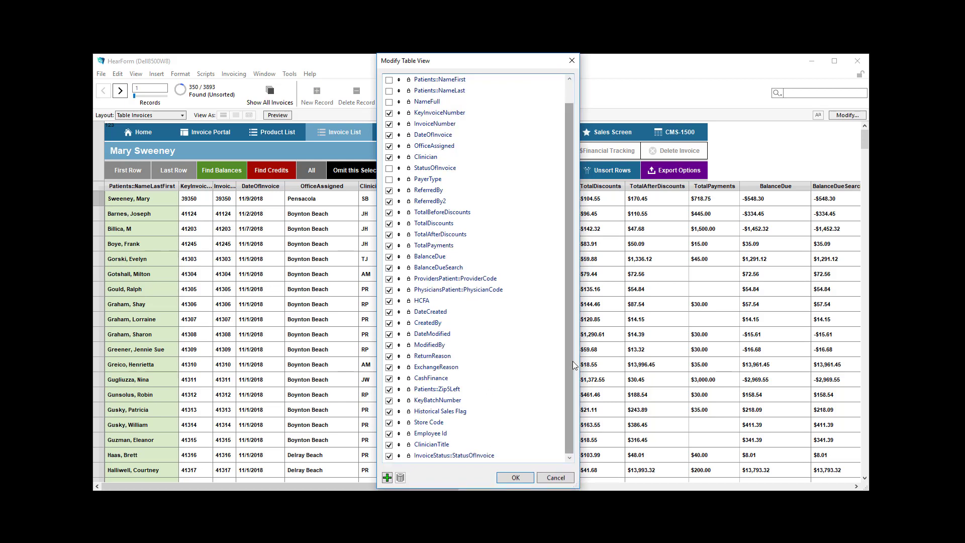
drag(569, 344, 555, 250)
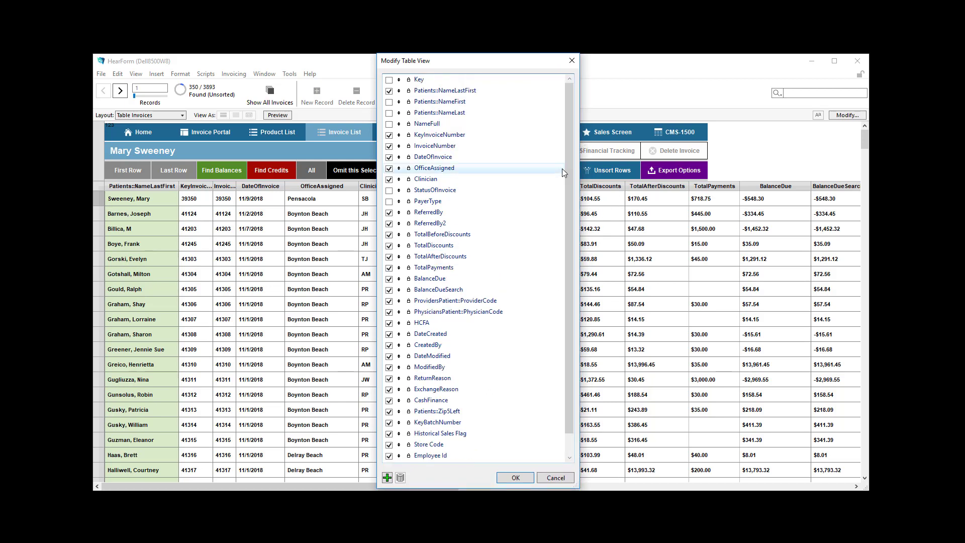
click(389, 135)
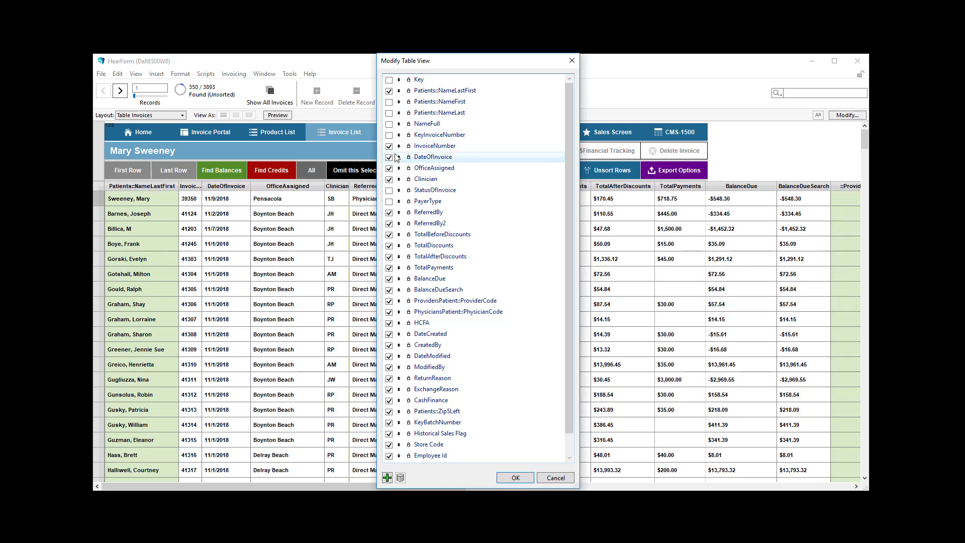
click(389, 234)
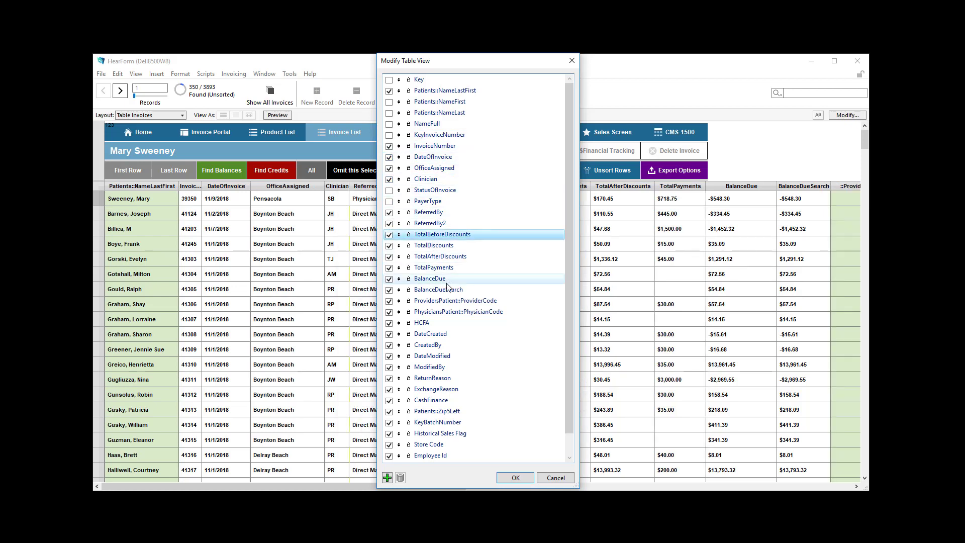
shift+click(430, 272)
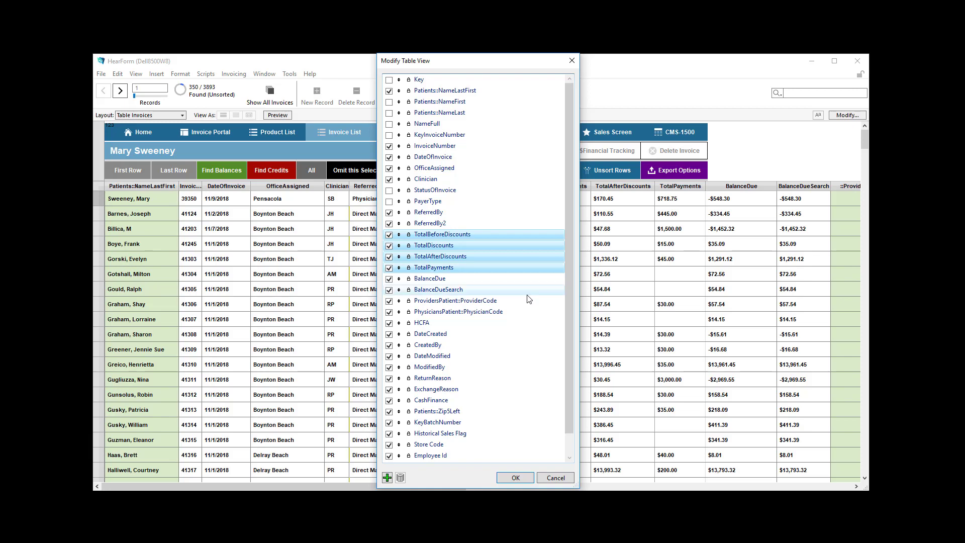
key(space)
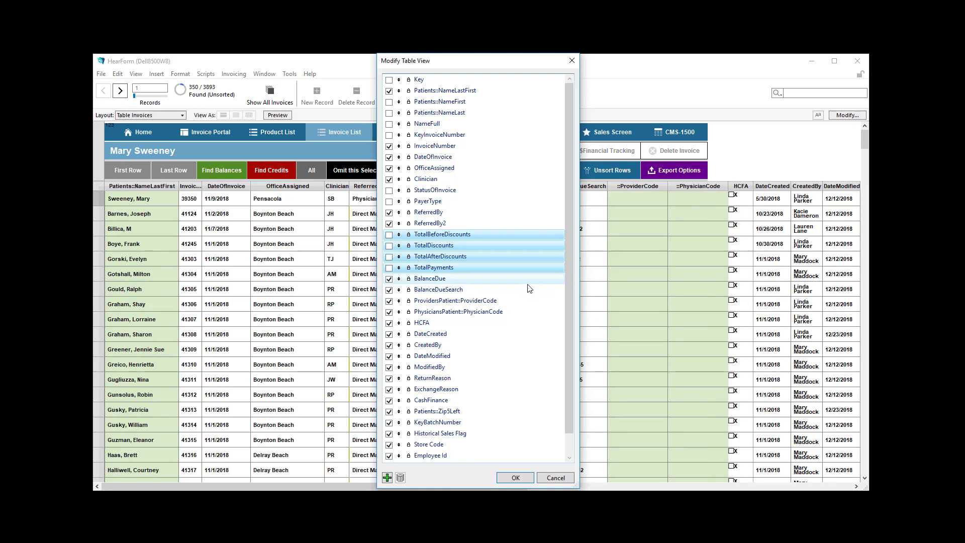
- Hide the BalanceDueSearch, ProviderCode, PhysicianCode, HCFA and DateCreated columns
click(391, 291)
click(391, 302)
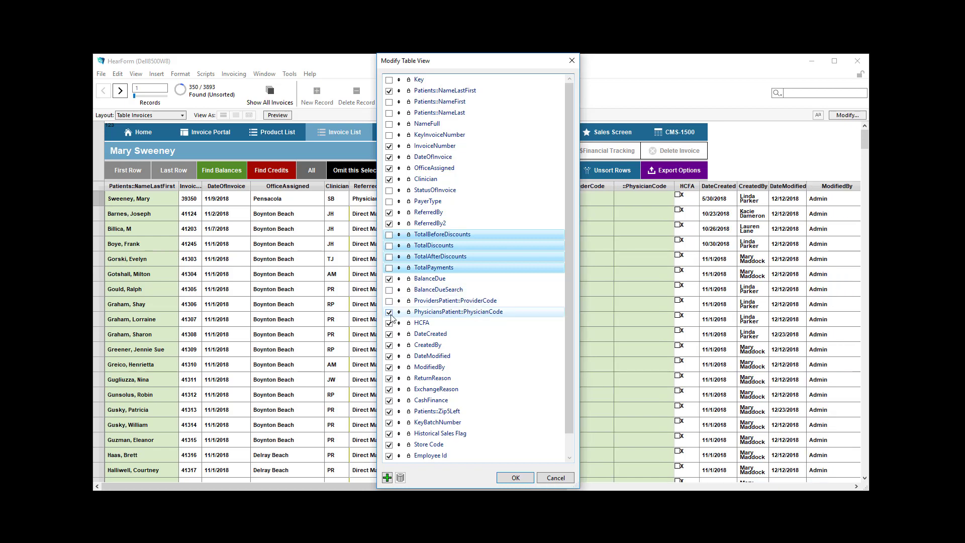
click(390, 312)
click(390, 324)
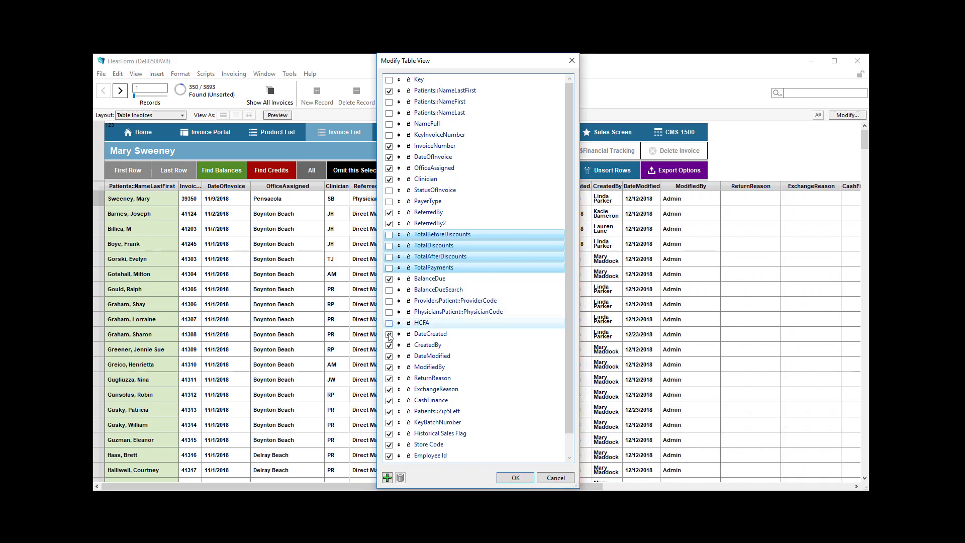
click(390, 335)
- Hide the columns from CreatedBy through Employee Id plus ClinicianTitle, and apply the table view changes
click(427, 347)
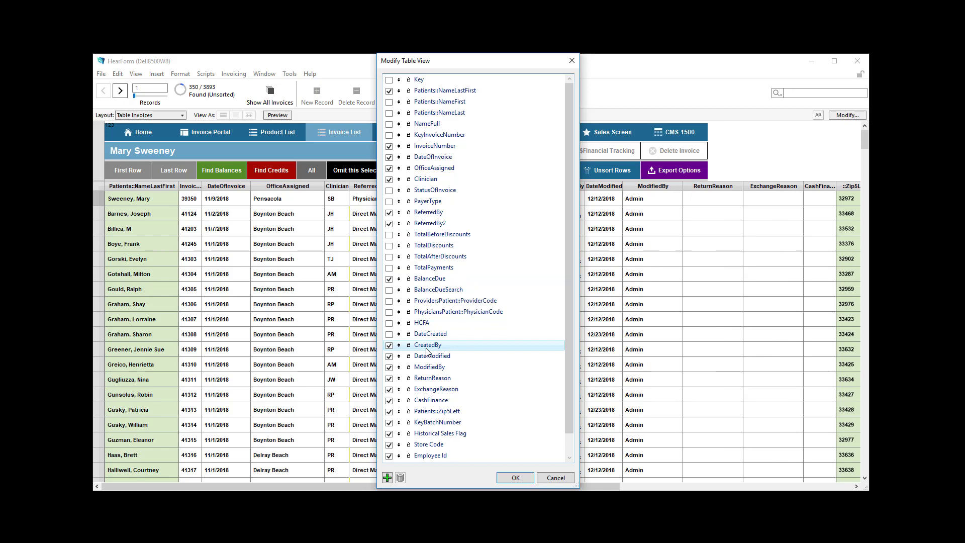
shift+click(425, 456)
key(space)
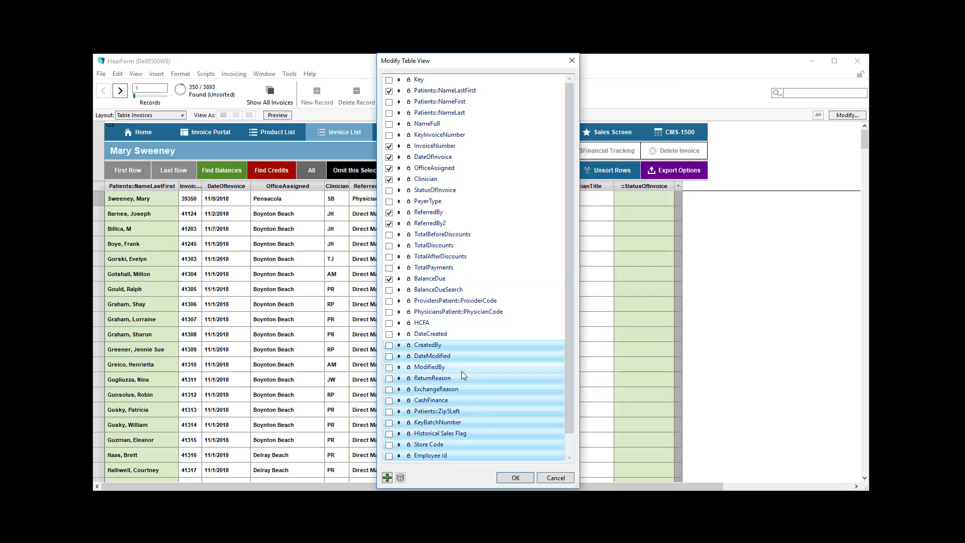
scroll(455, 360, down, 1)
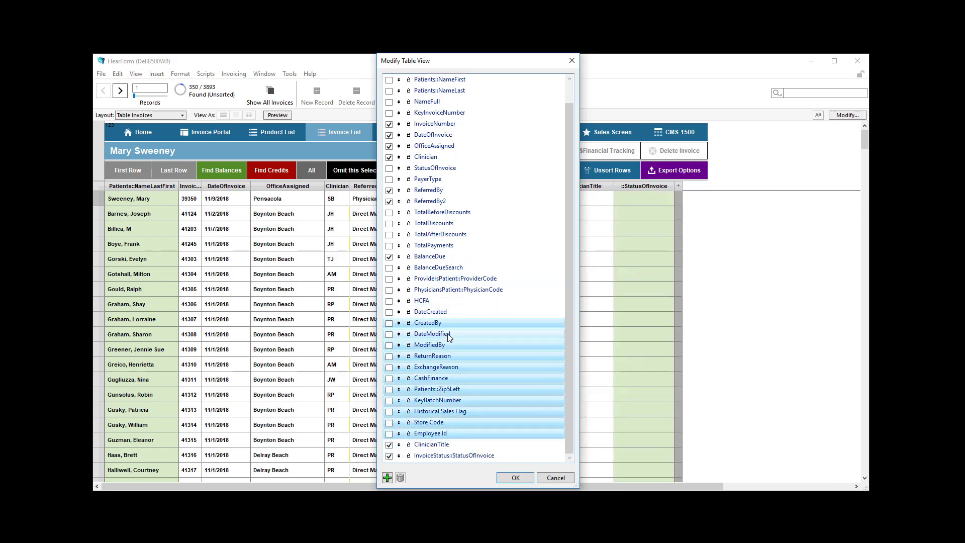
click(390, 456)
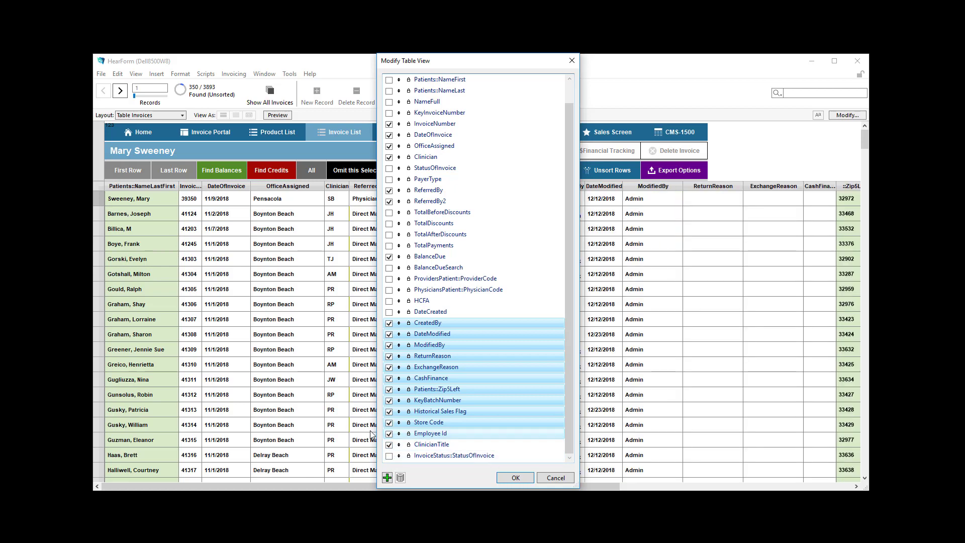
click(389, 445)
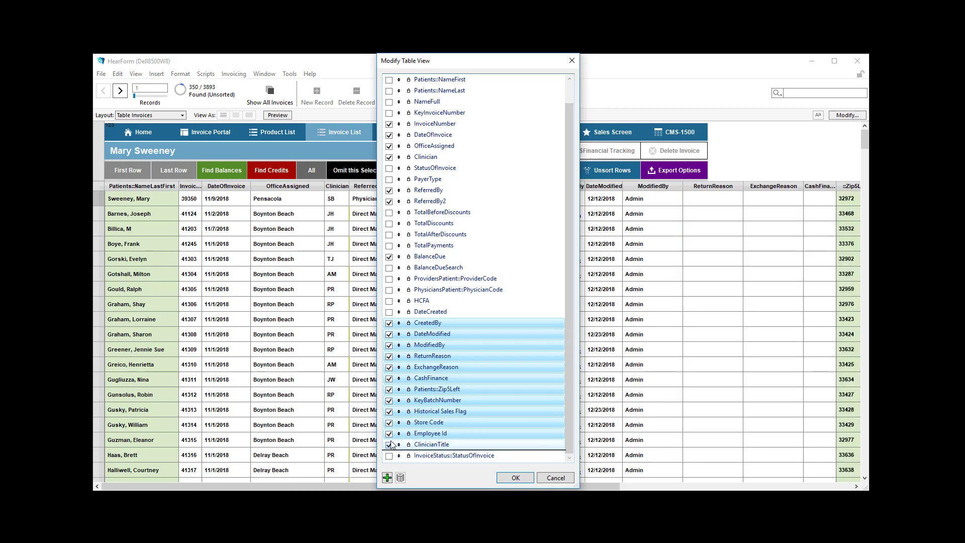
click(390, 437)
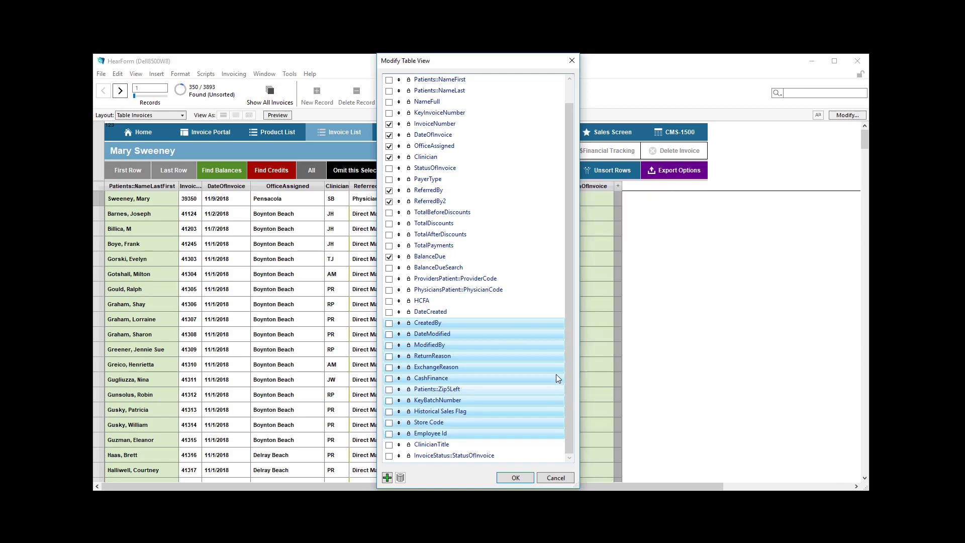
click(515, 478)
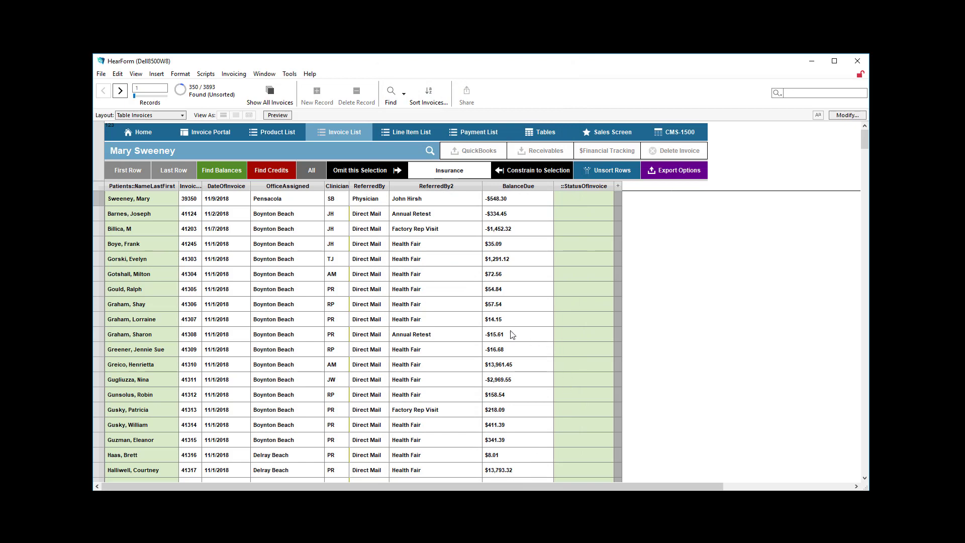
- Modify the table view again to hide the remaining InvoiceStatus::StatusOfInvoice column after BalanceDue
click(846, 117)
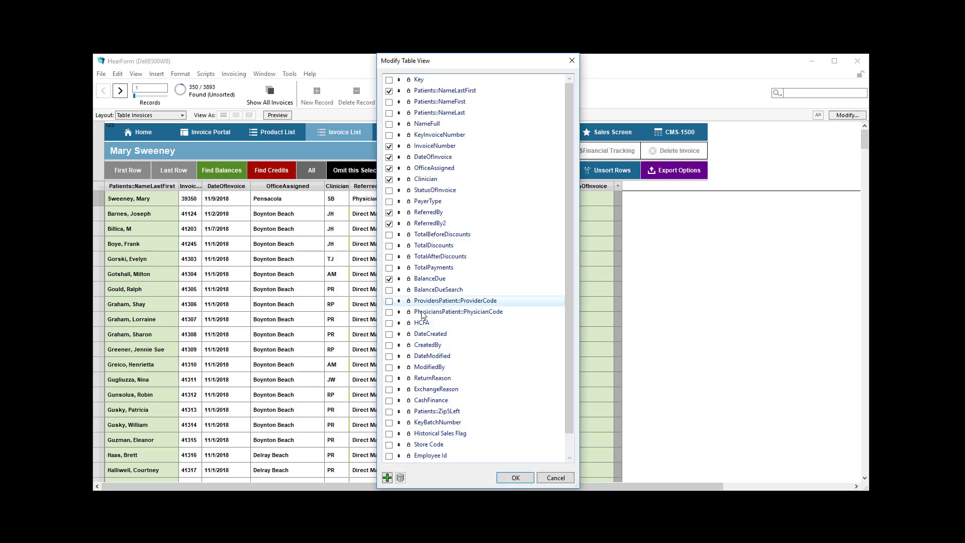
scroll(402, 314, down, 1)
click(389, 455)
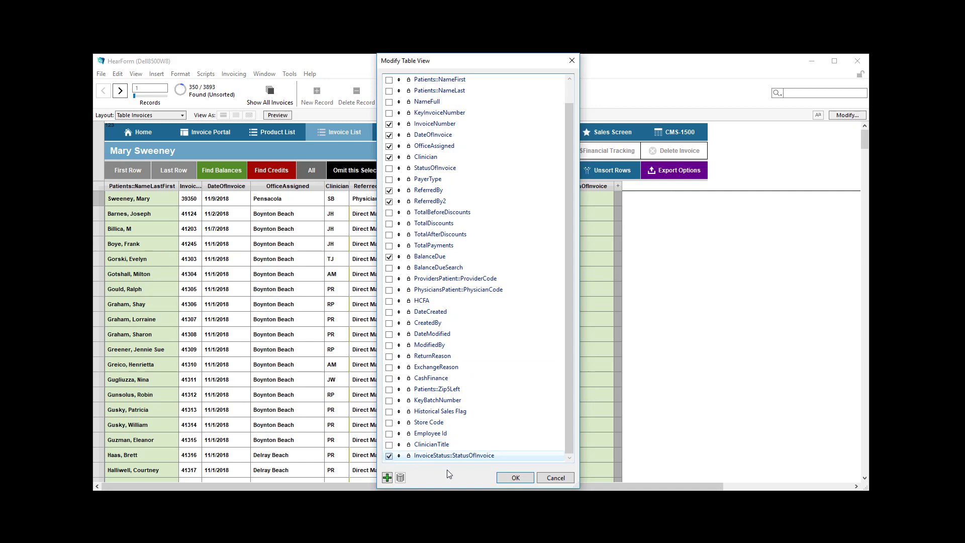
click(516, 478)
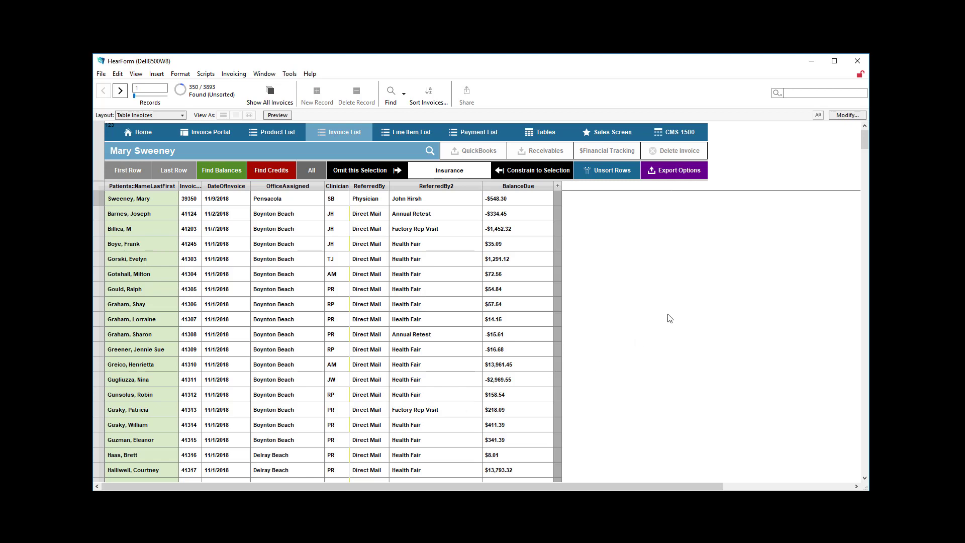
- Try to export the displayed invoice columns to HearForm_Invoices.xlsx
click(667, 171)
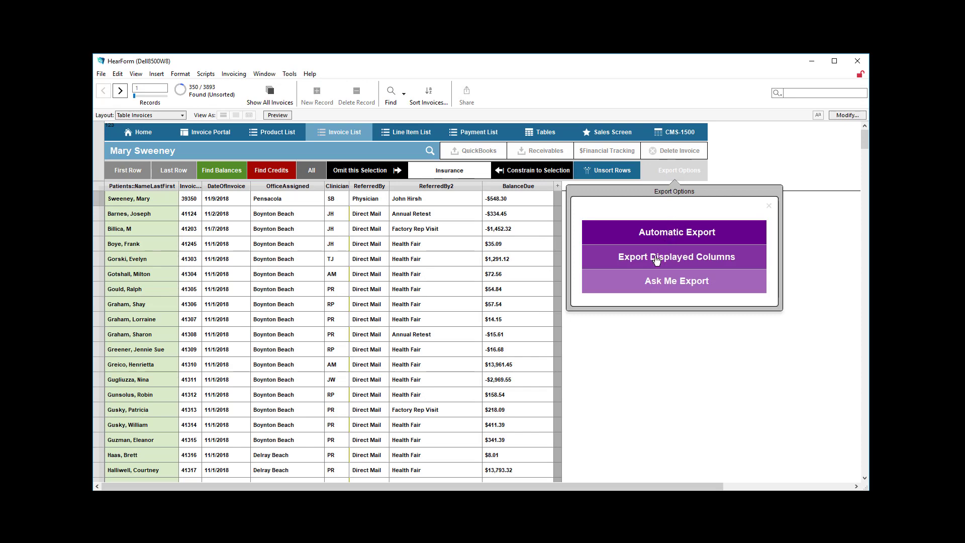
click(653, 259)
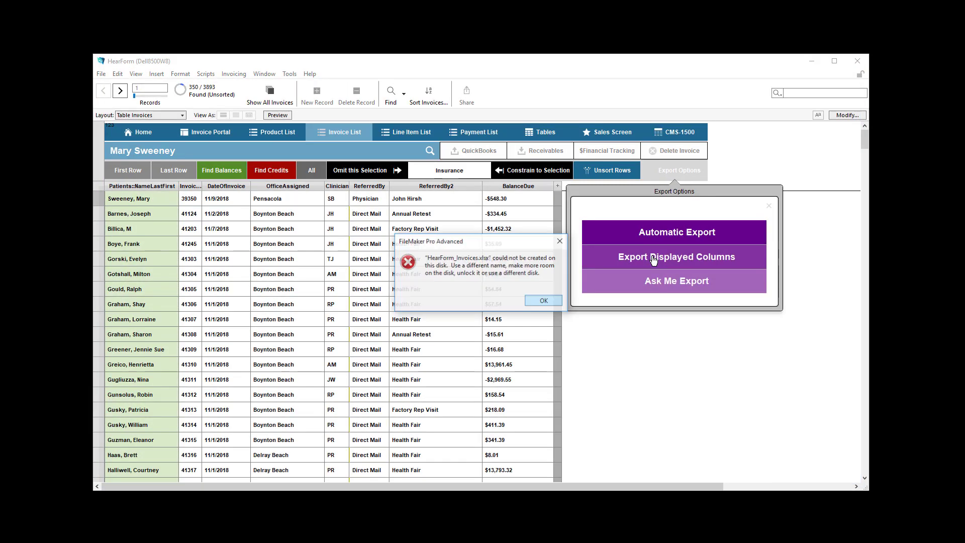
click(544, 301)
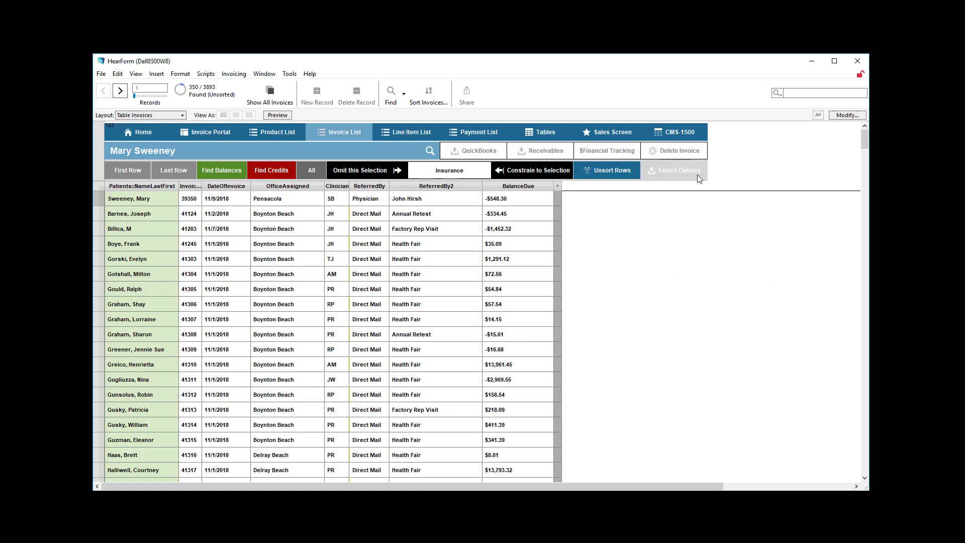
- Run Export Displayed Columns for the found invoices and arrange the HearForm_Invoices.xlsx window in Excel so its columns are in view
click(679, 171)
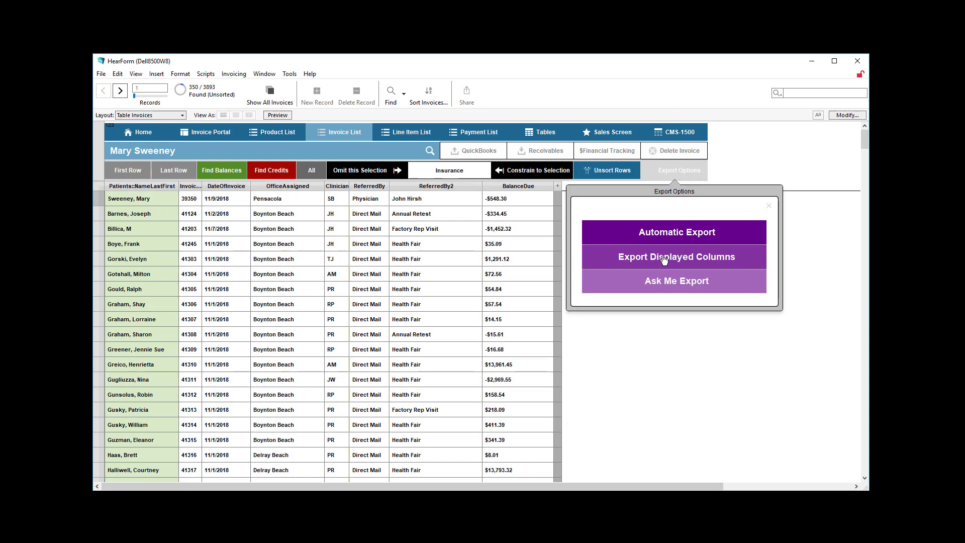
click(663, 258)
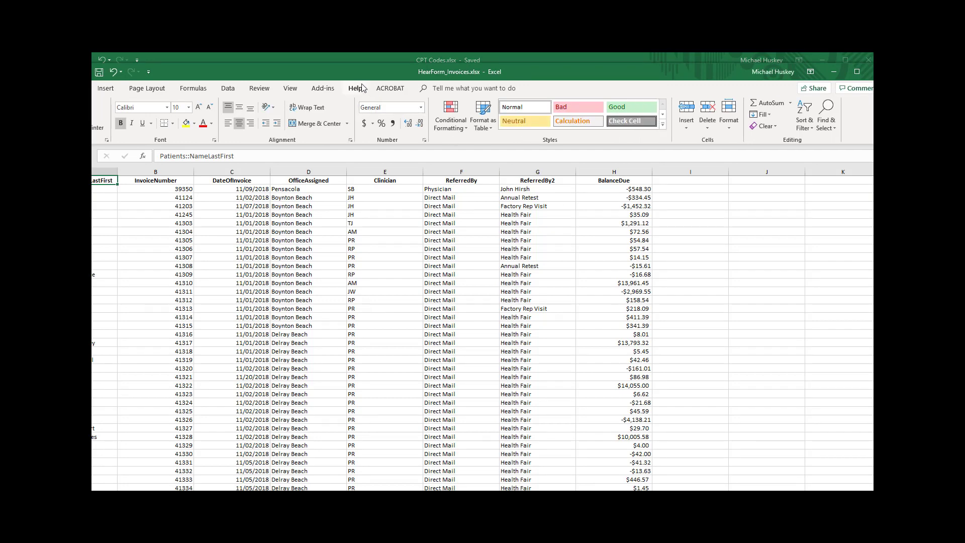
drag(361, 71, 410, 53)
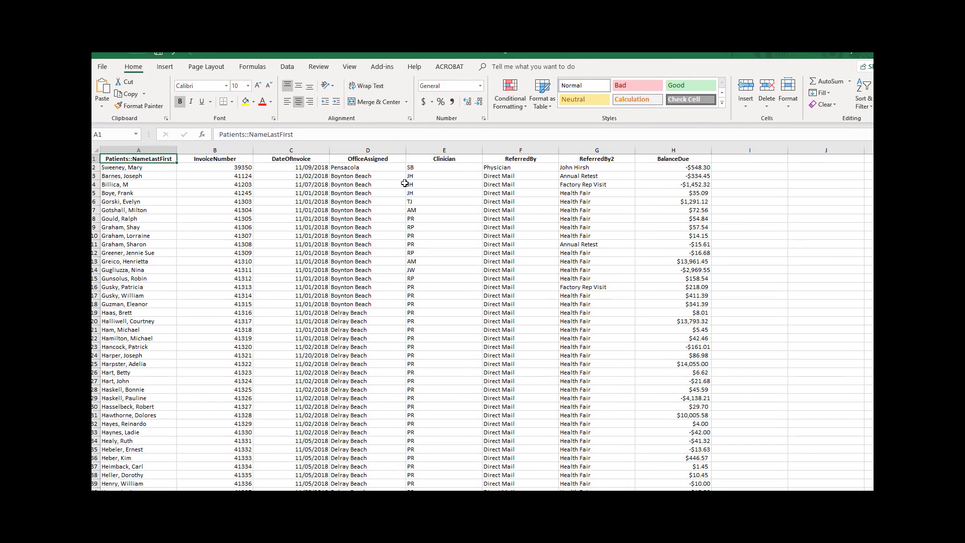
drag(275, 55, 271, 76)
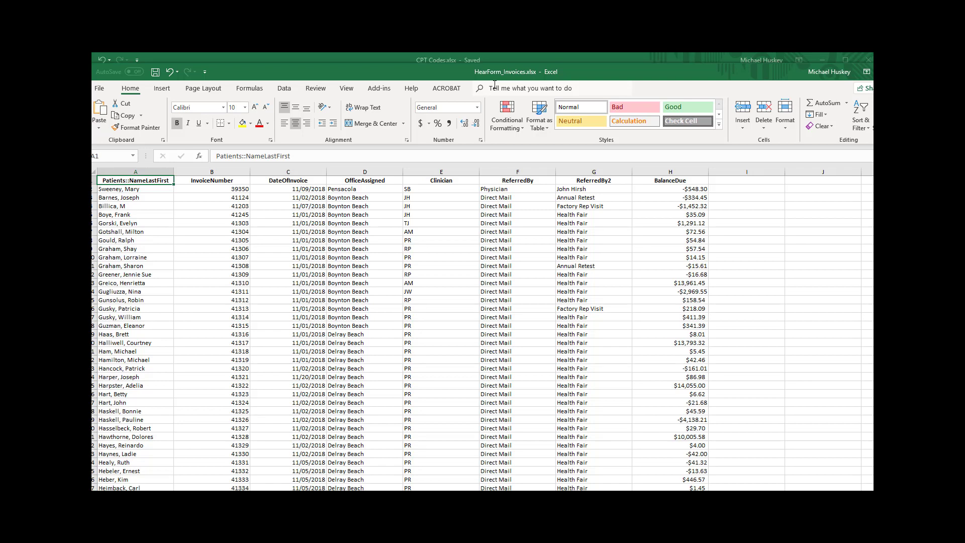
double_click(392, 68)
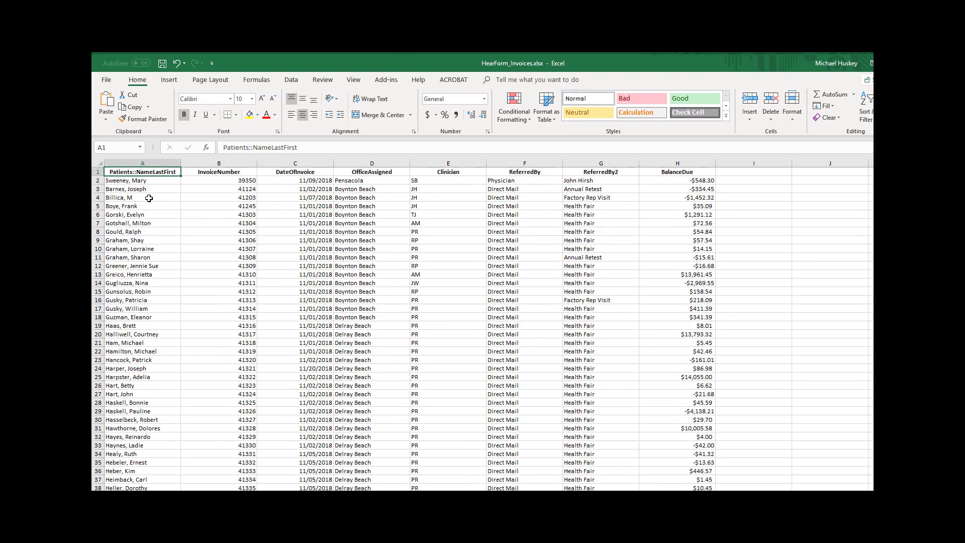
- Look through the exported rows of HearForm_Invoices.xlsx down to the last one, clear the Excel windows away and return to the HearForm invoice table
scroll(173, 282, down, 20)
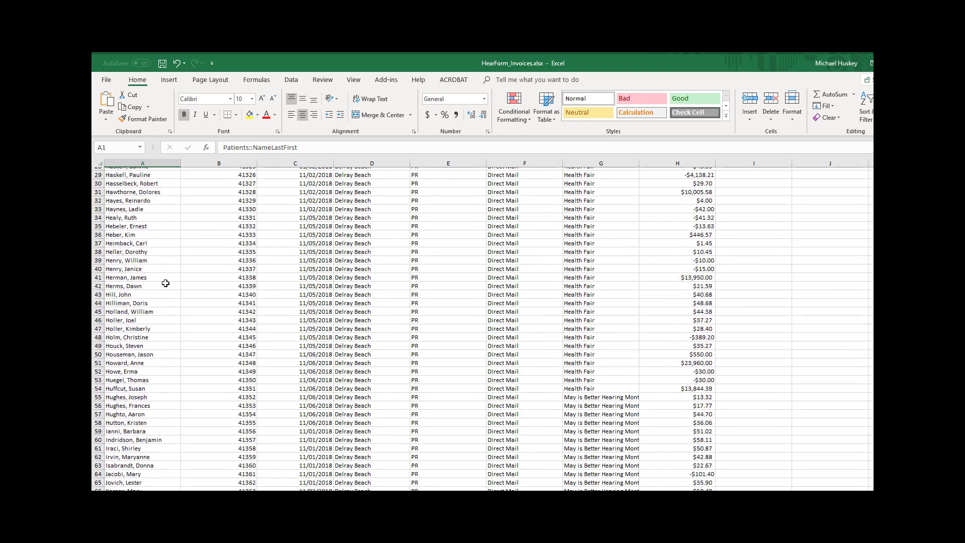
scroll(169, 288, down, 20)
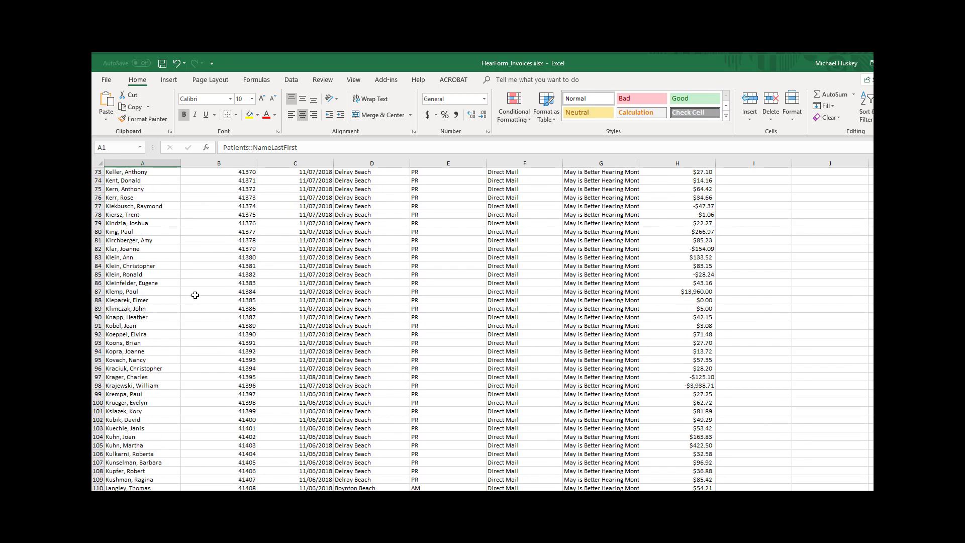
scroll(207, 321, down, 20)
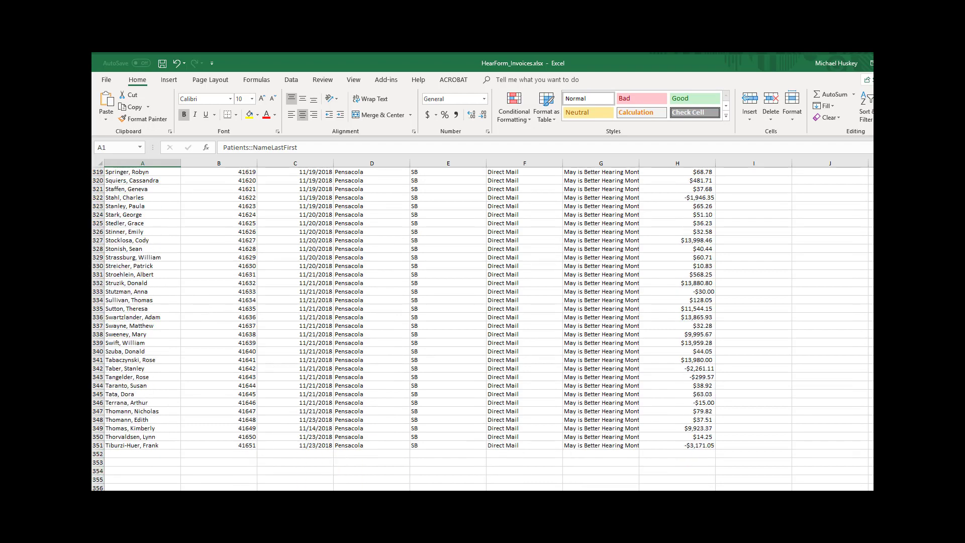
scroll(754, 452, up, 20)
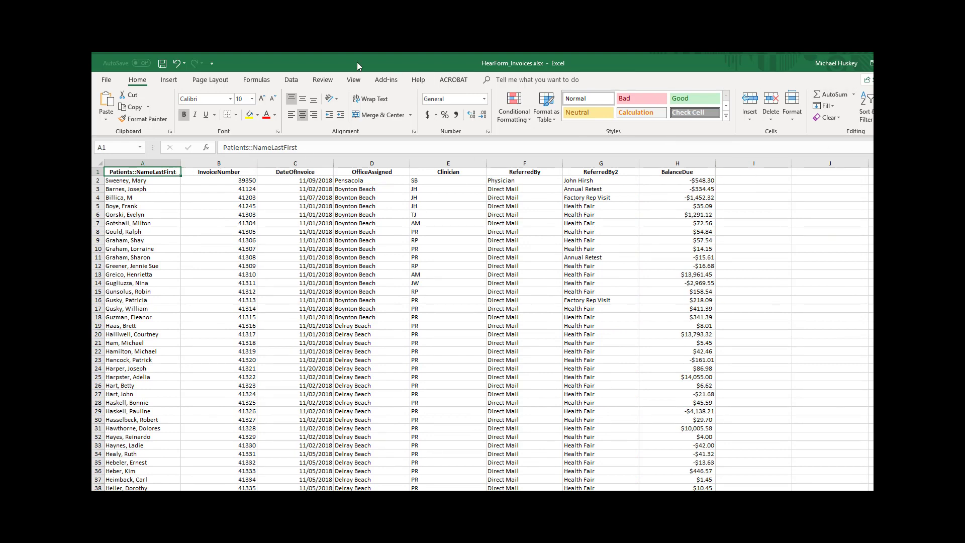
drag(357, 65, 340, 124)
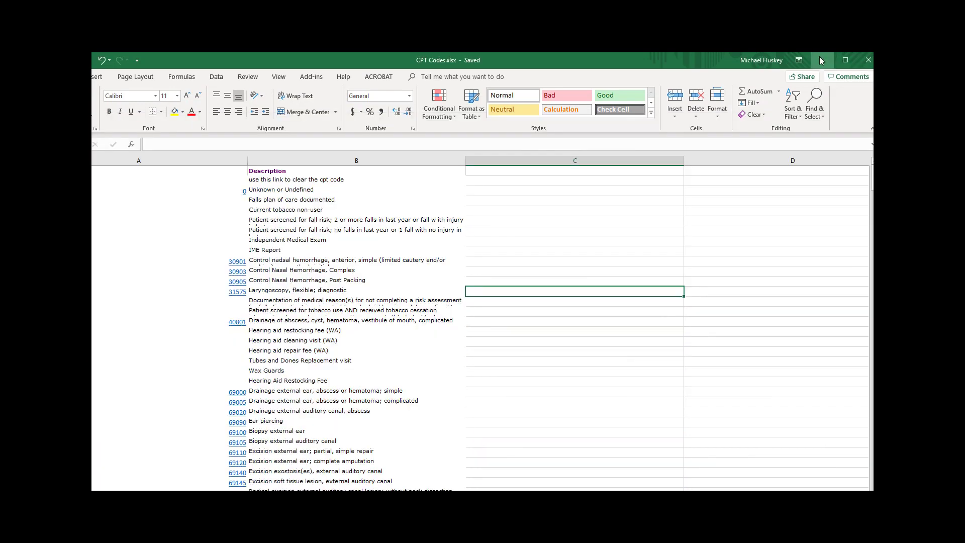
click(821, 60)
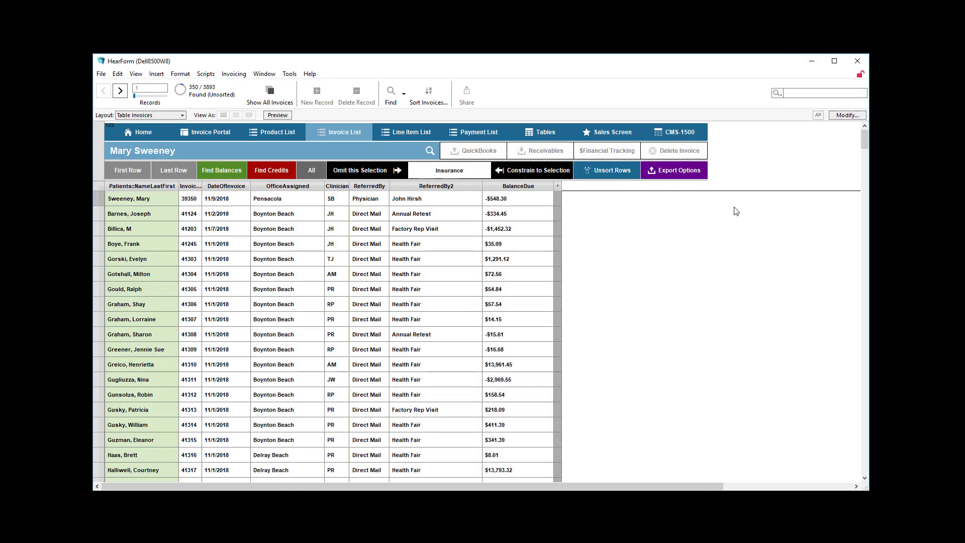
click(614, 264)
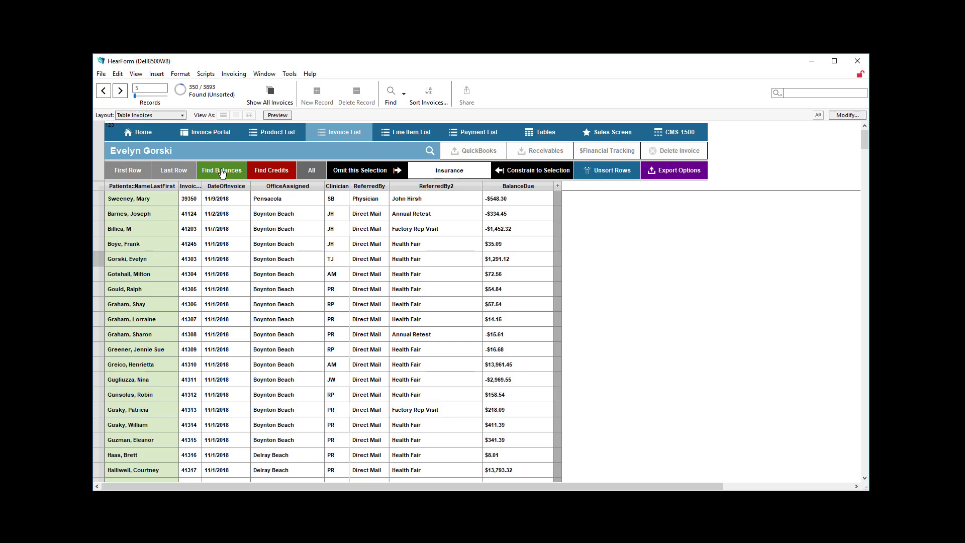
- Look through the found invoices by moving between the first and last rows of the table
click(130, 174)
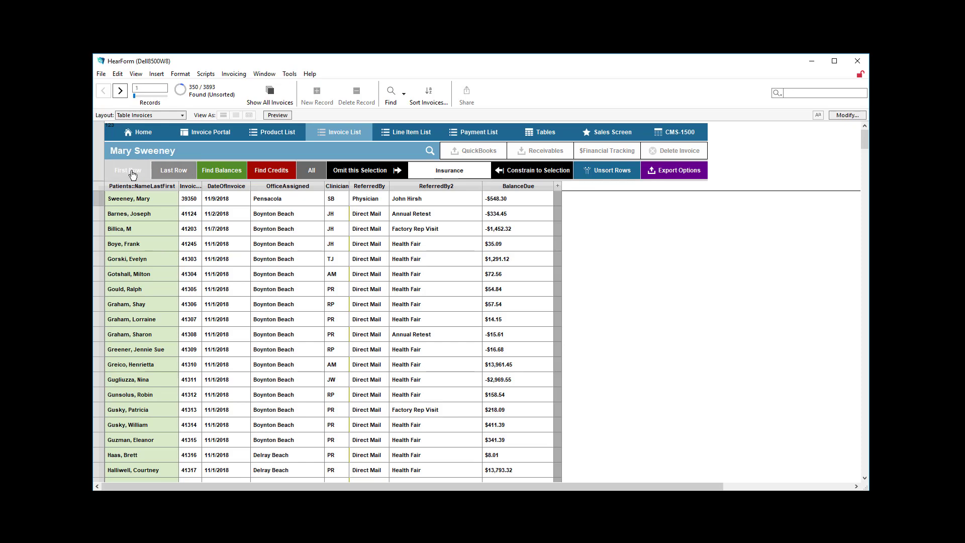
click(174, 177)
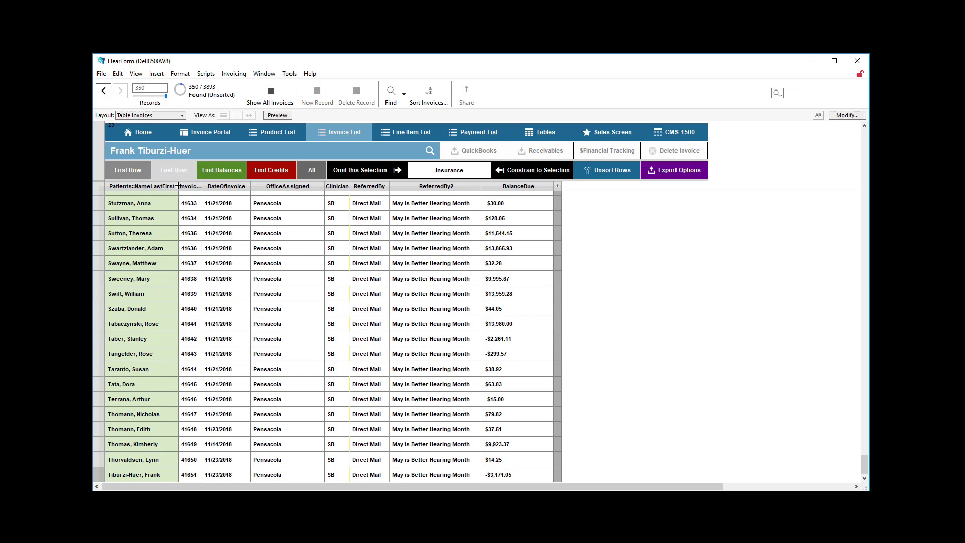
scroll(605, 311, up, 10)
scroll(617, 299, up, 10)
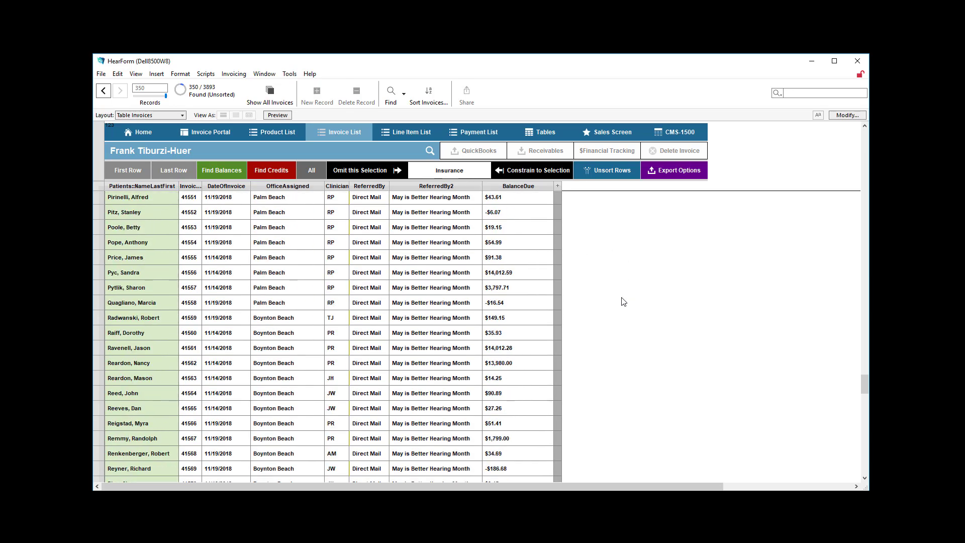
drag(869, 363, 863, 126)
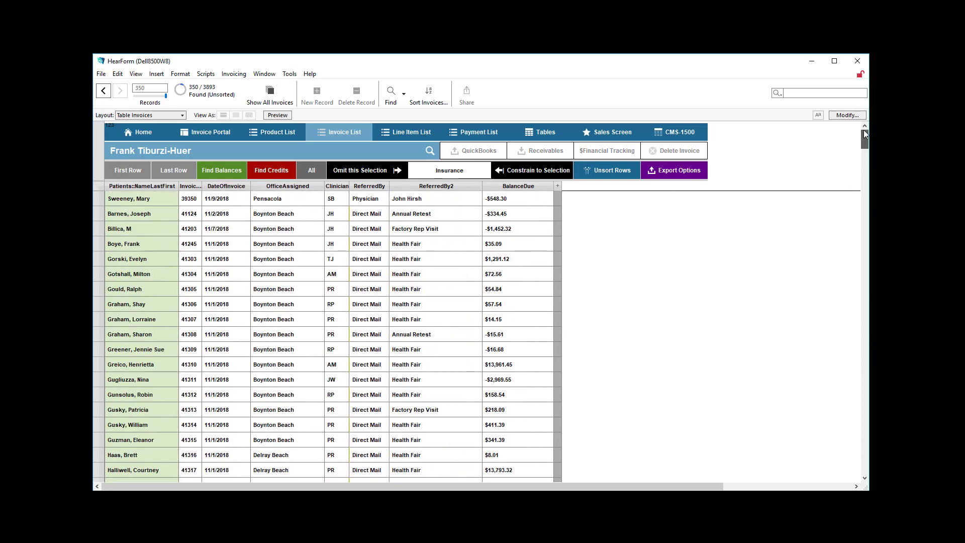
click(136, 172)
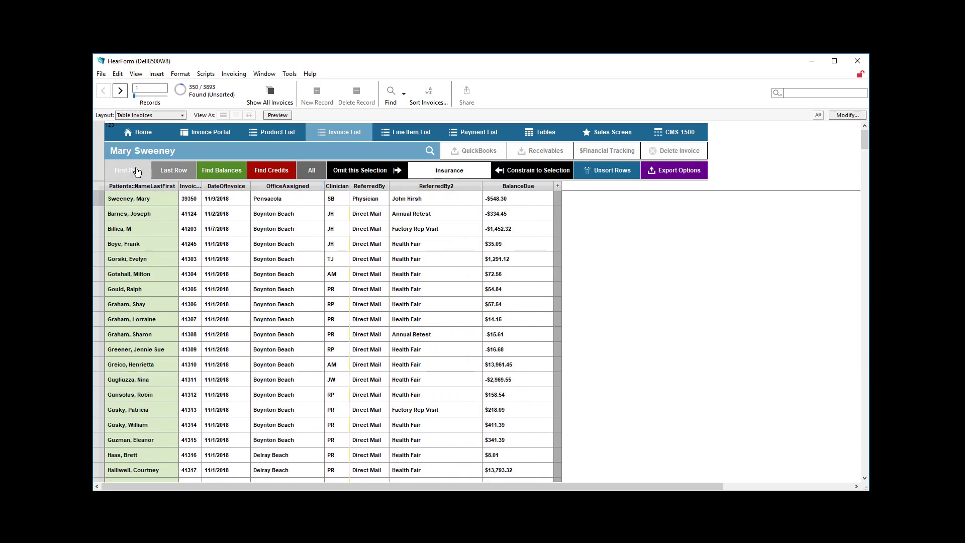
- Go to the last invoice row and browse back from there through the preceding records one by one
click(167, 171)
drag(165, 96, 162, 95)
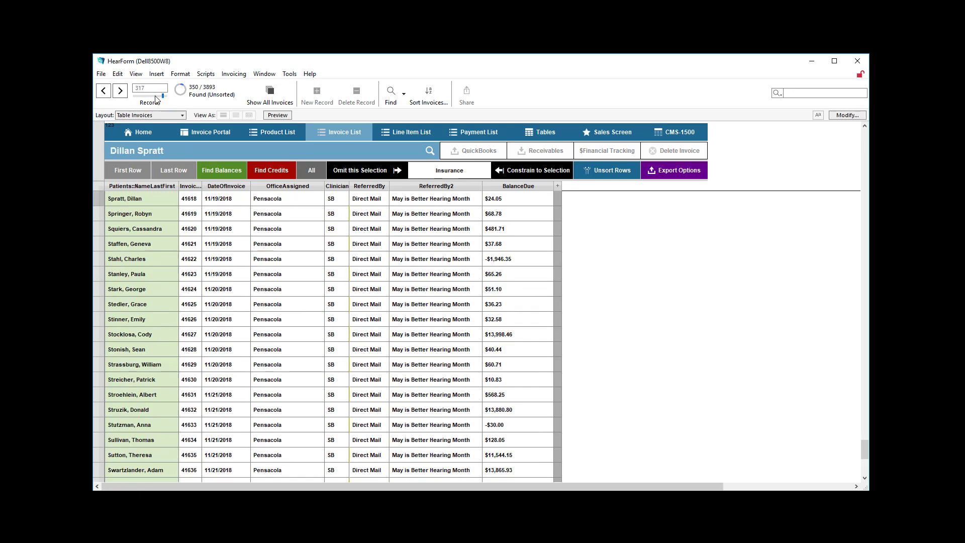
click(103, 91)
click(103, 91)
click(104, 91)
click(104, 91)
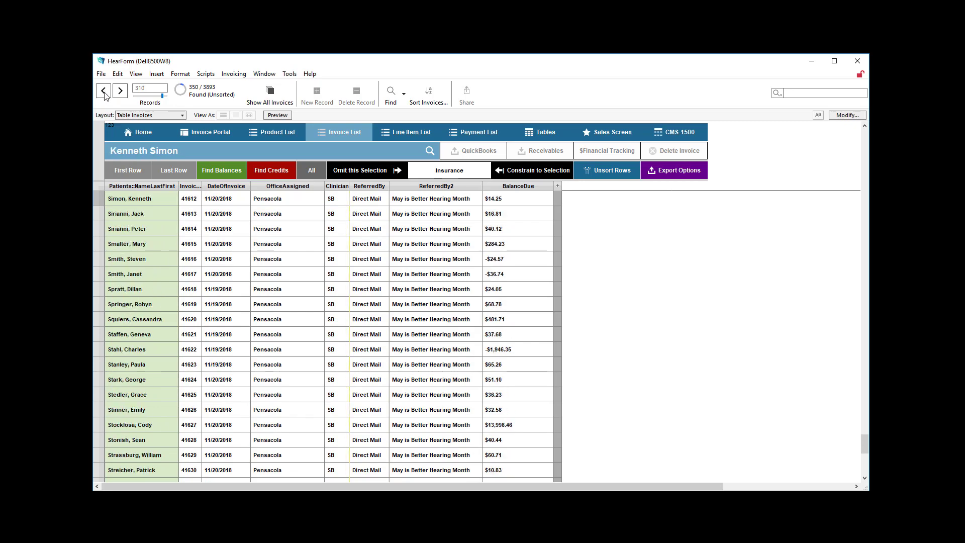
click(104, 91)
click(104, 91)
- Go directly to record 200 in the found invoices and view the rows around it
click(154, 88)
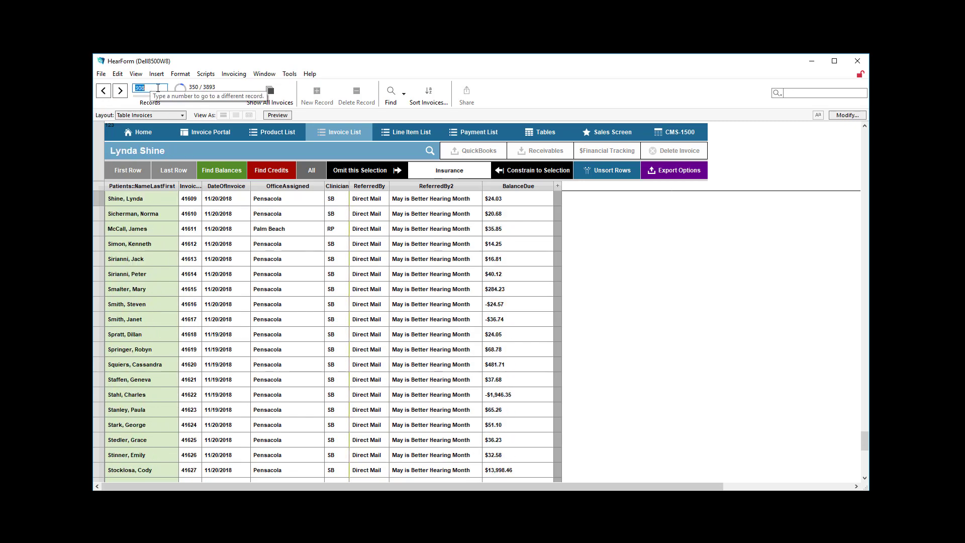
text(200)
key(Return)
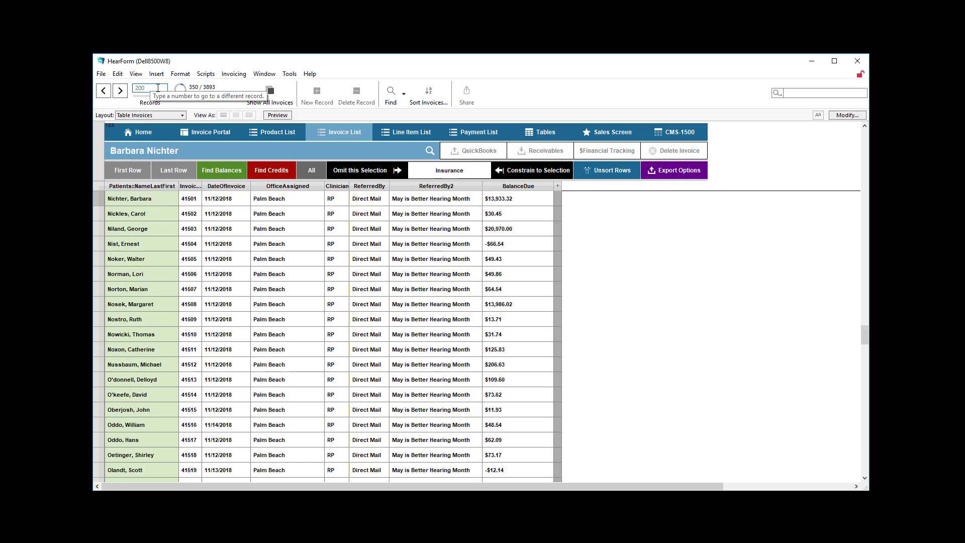
scroll(217, 239, up, 5)
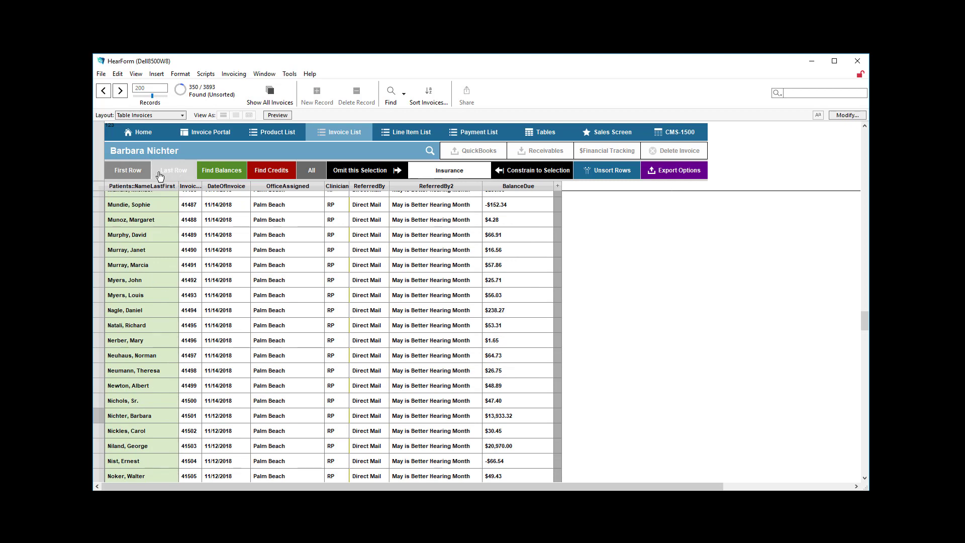
- Find the invoices with balances and return to the full list of all invoices
click(224, 177)
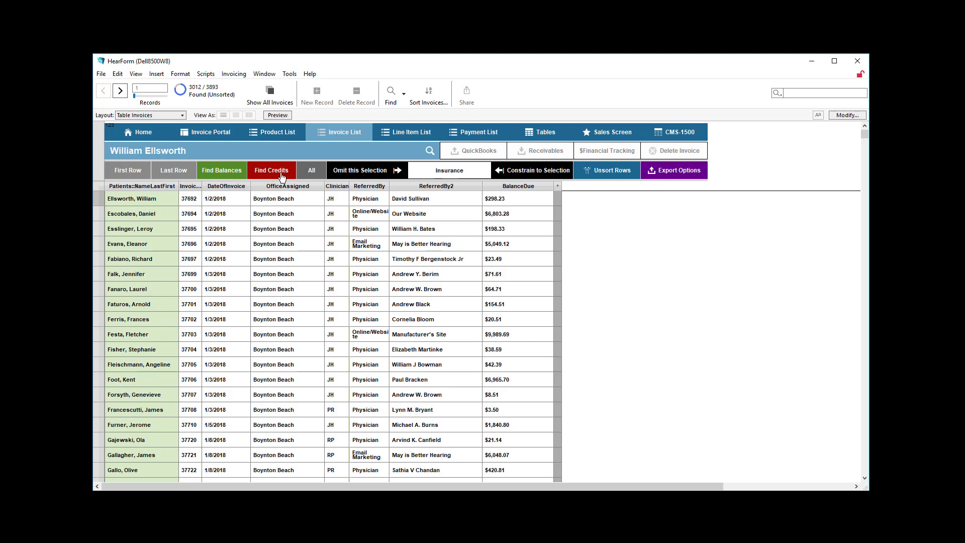
click(312, 172)
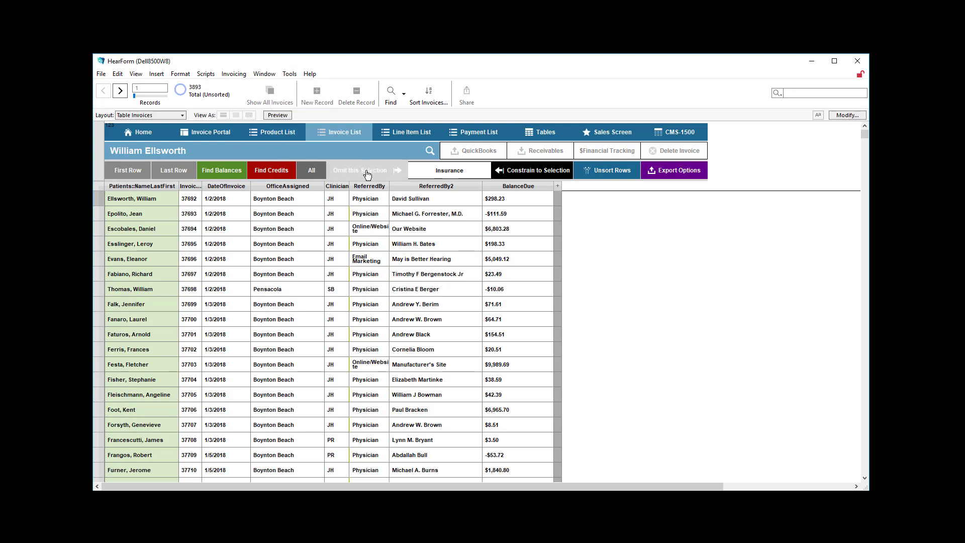
- Choose the payer type Private Pay and omit its invoices from the list
click(442, 170)
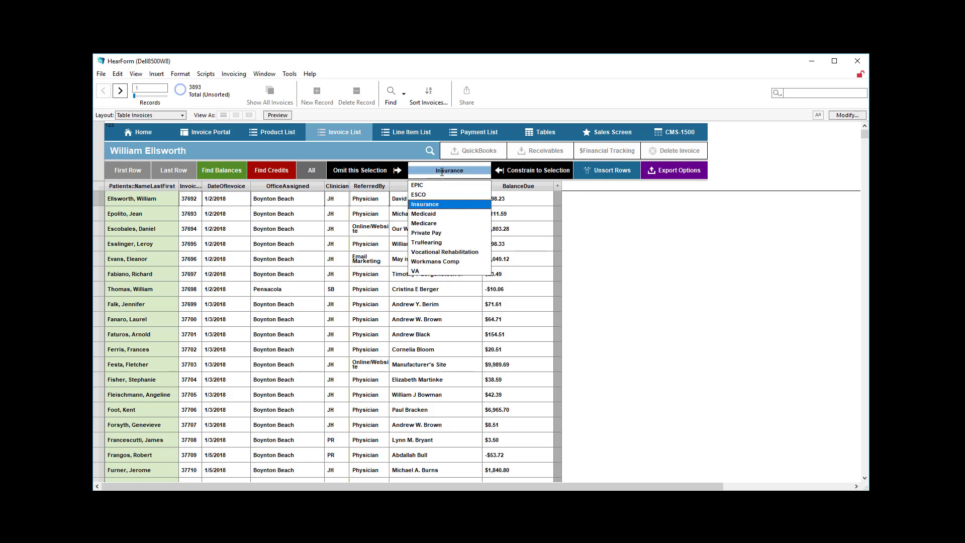
click(441, 234)
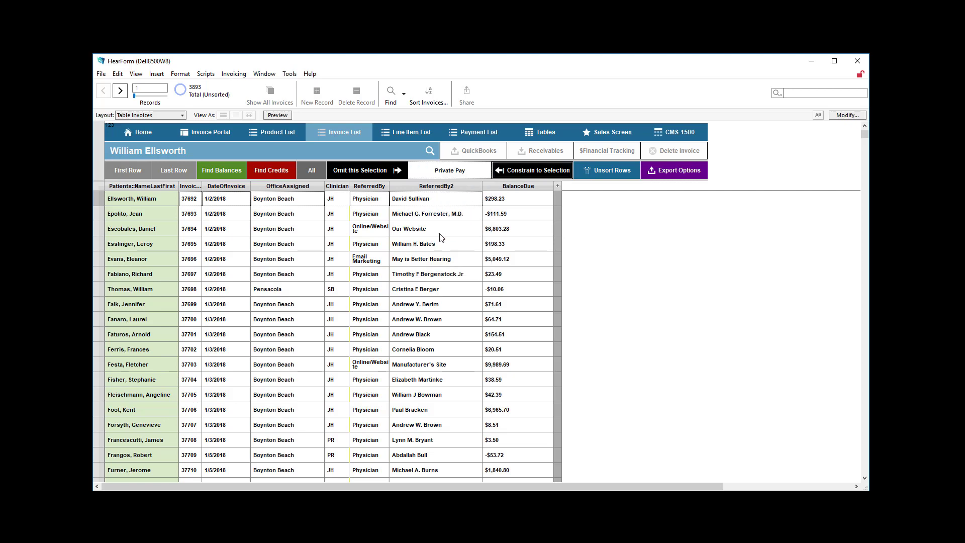
click(383, 174)
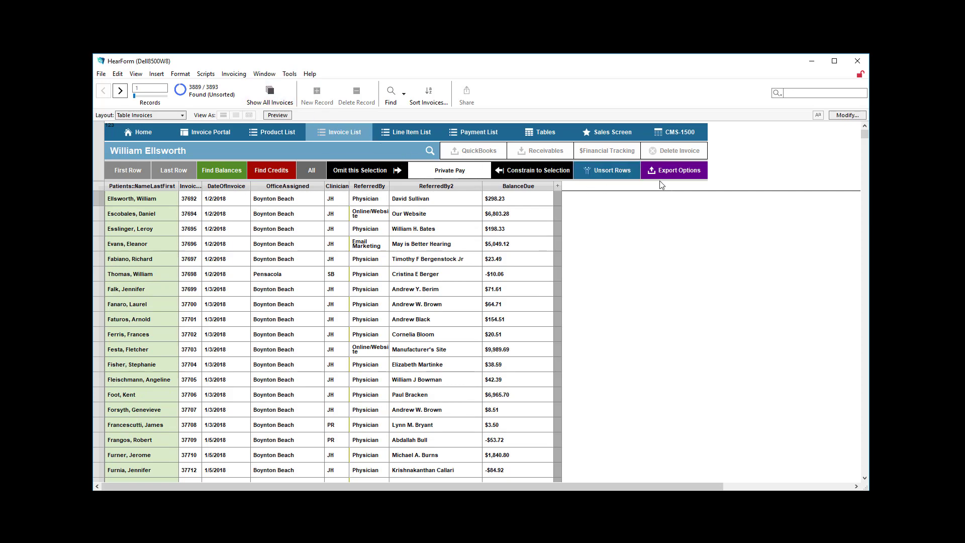
- Modify the table view to show the StatusOfInvoice and PayerType columns and look over the listed invoices
click(853, 117)
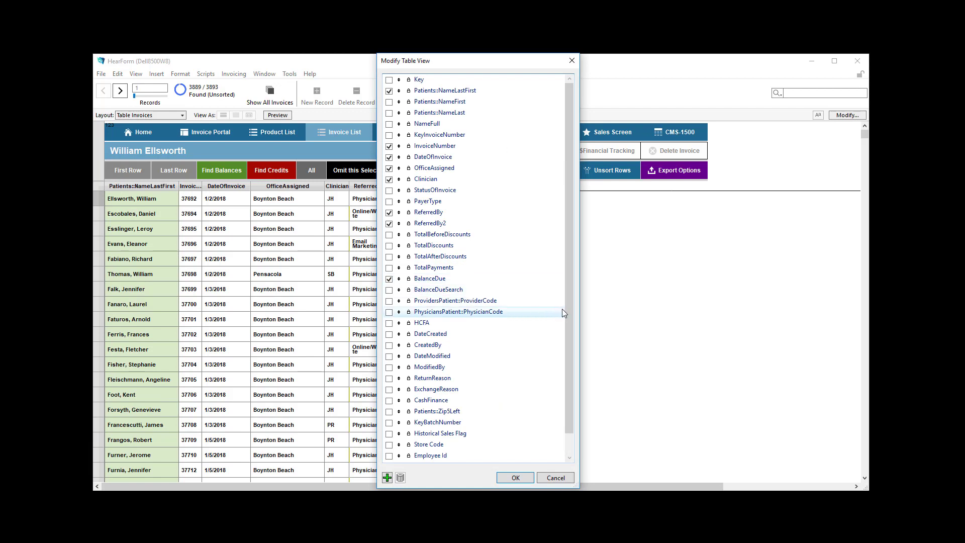
click(389, 190)
click(390, 202)
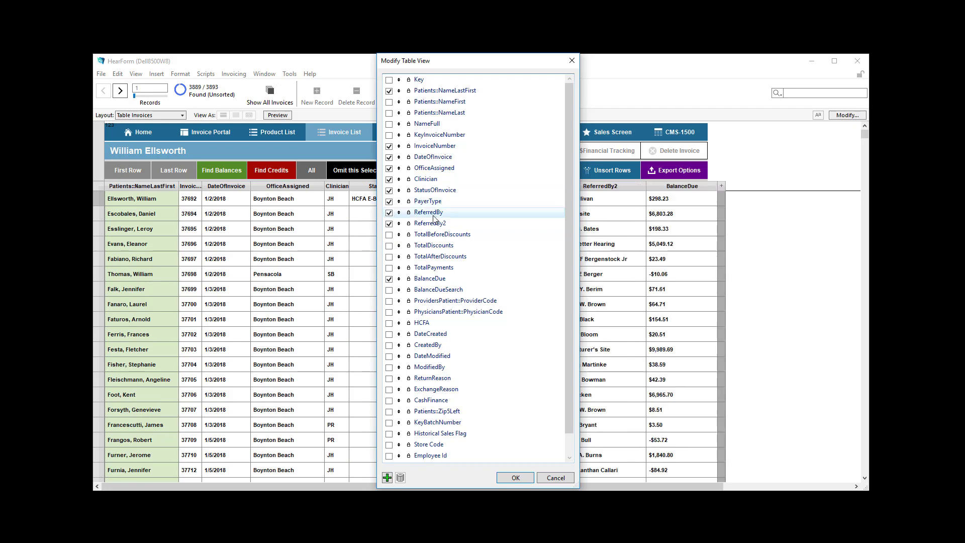
click(517, 477)
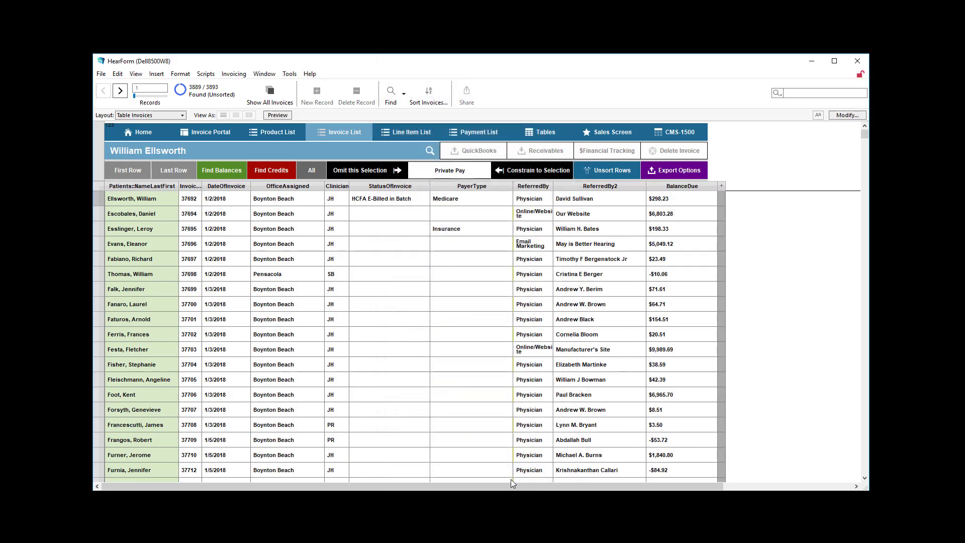
scroll(437, 282, down, 5)
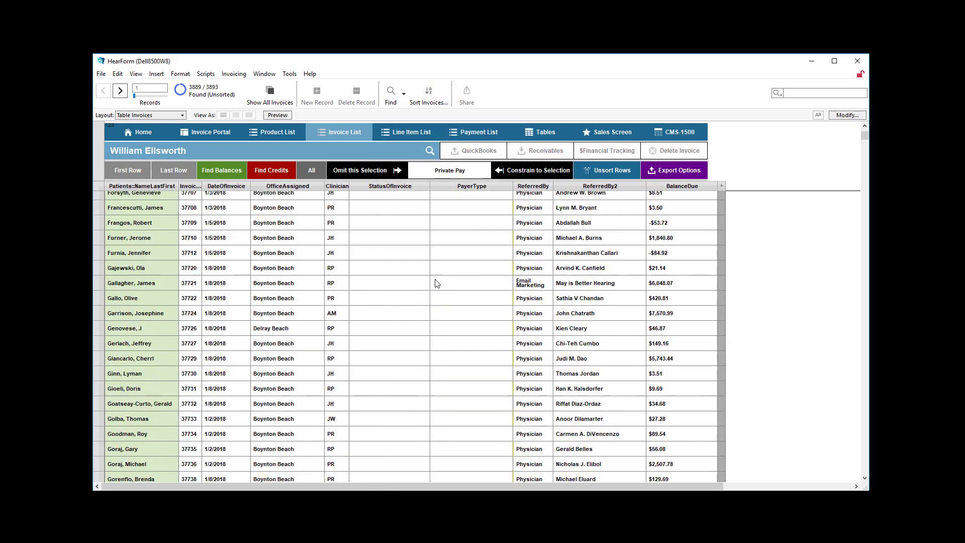
scroll(437, 284, up, 5)
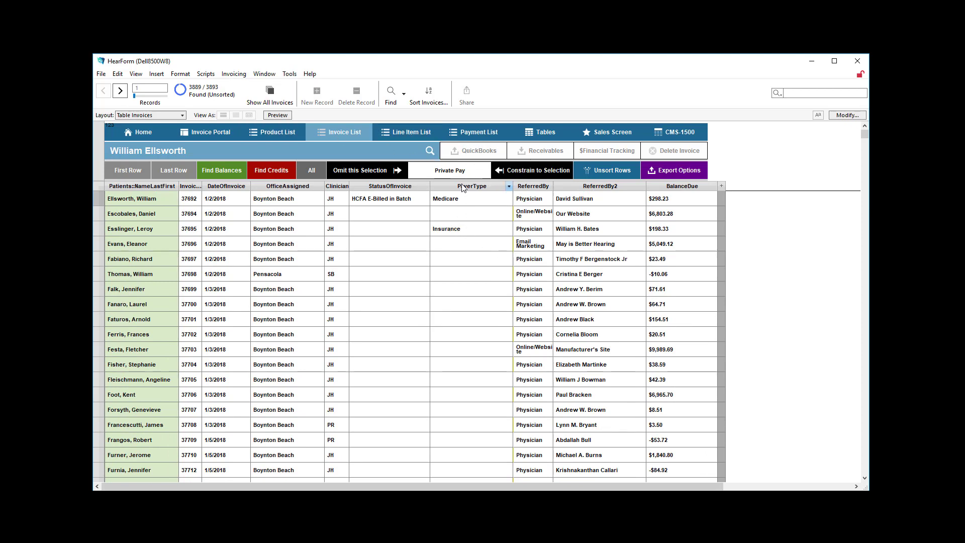
- Constrain the found invoices to the payer type Insurance and check the other payer types available
click(438, 172)
click(424, 205)
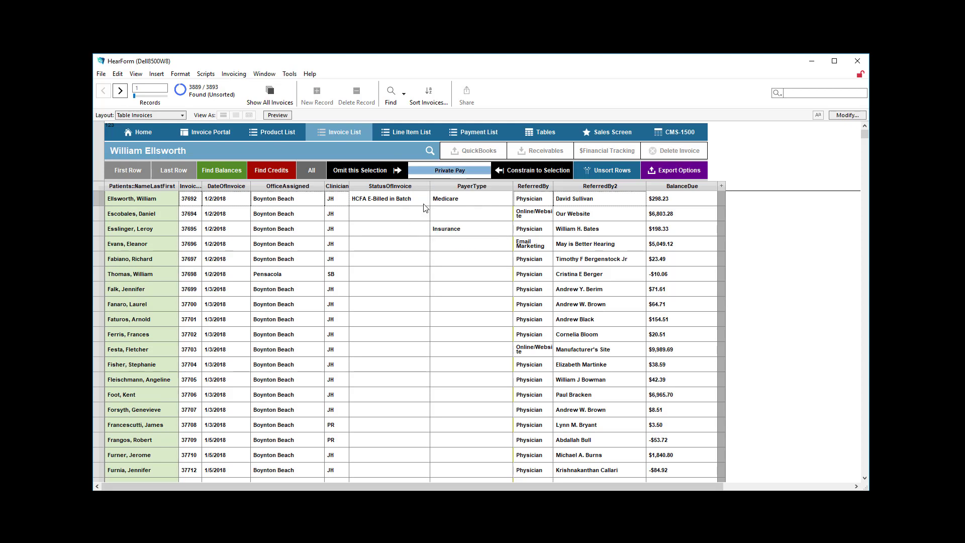
click(531, 174)
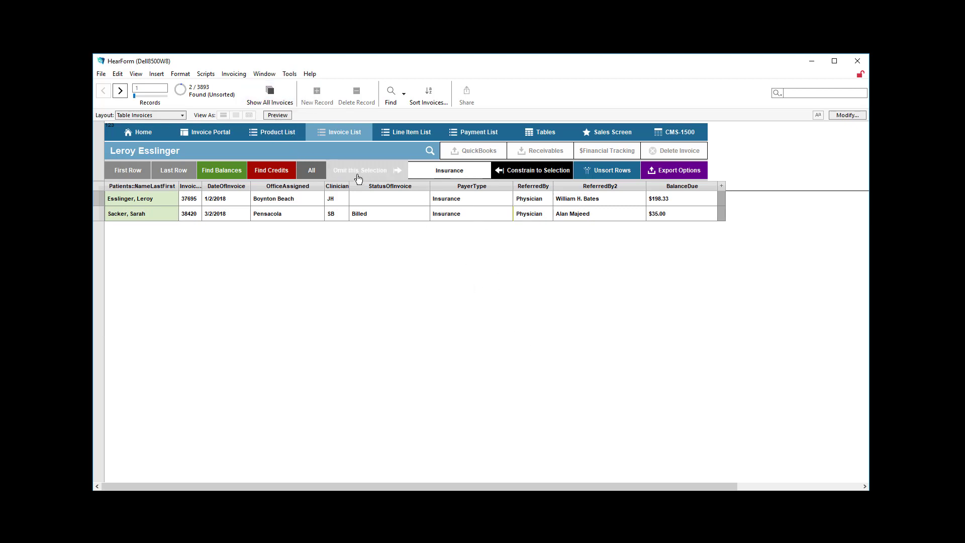
click(445, 173)
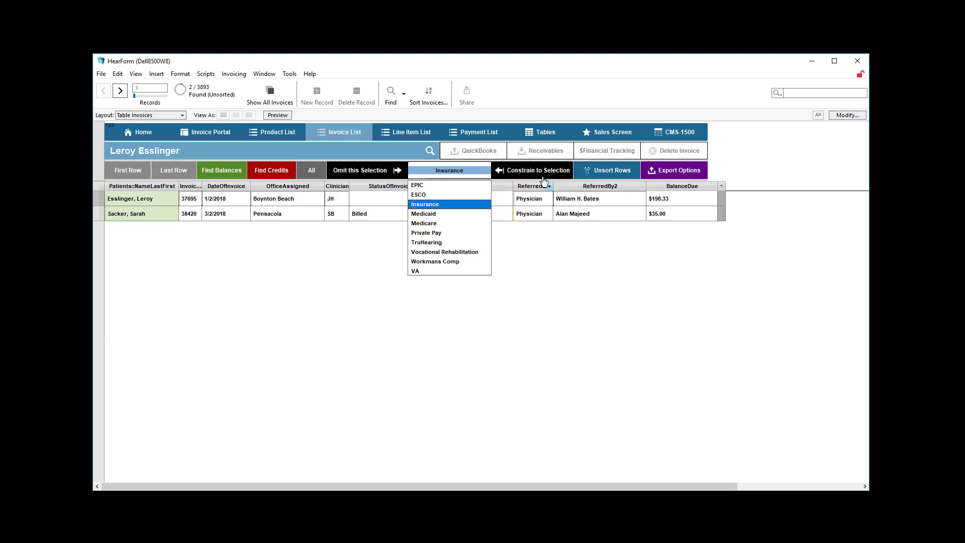
click(520, 316)
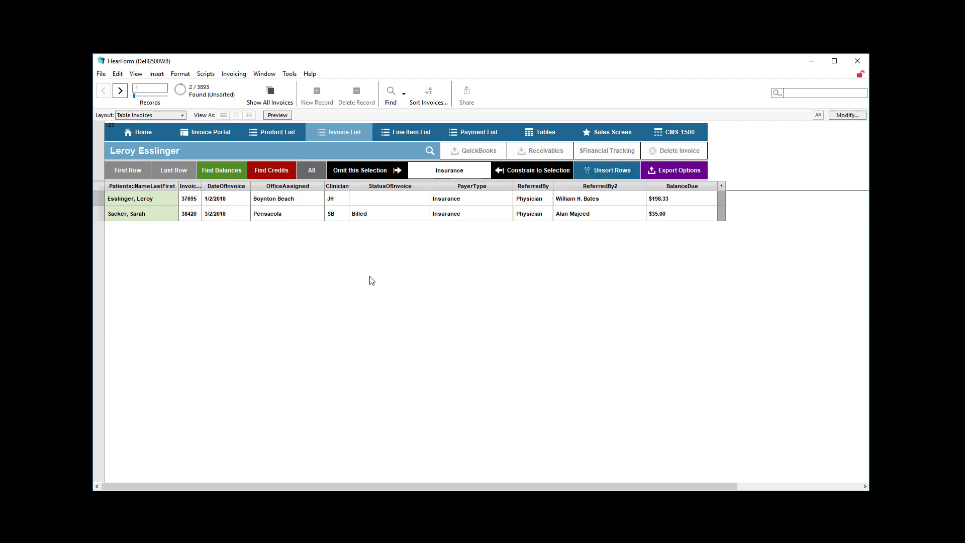
- Open the line item list and find the line items of one patient by entering part of the patient's name
click(404, 130)
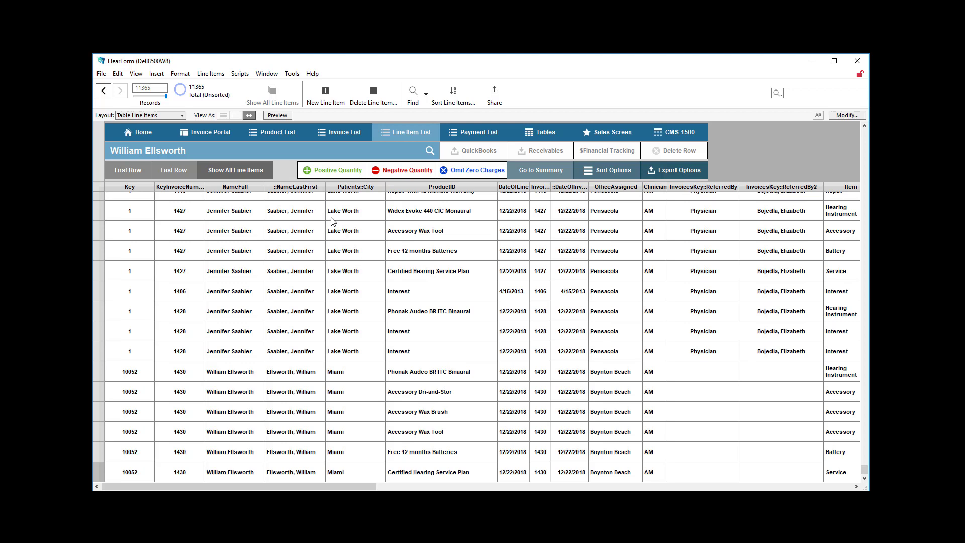
click(428, 152)
text(j)
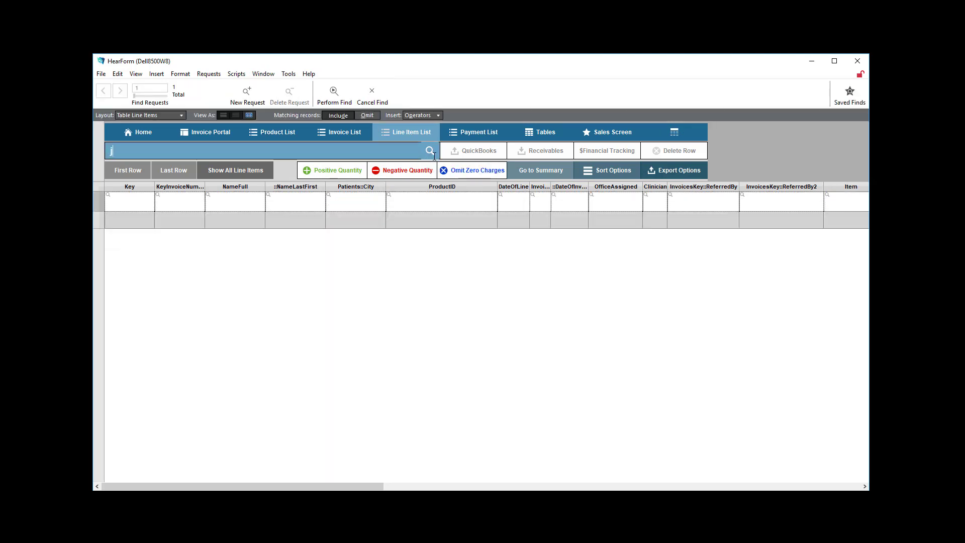
text(ennifer sa)
key(Return)
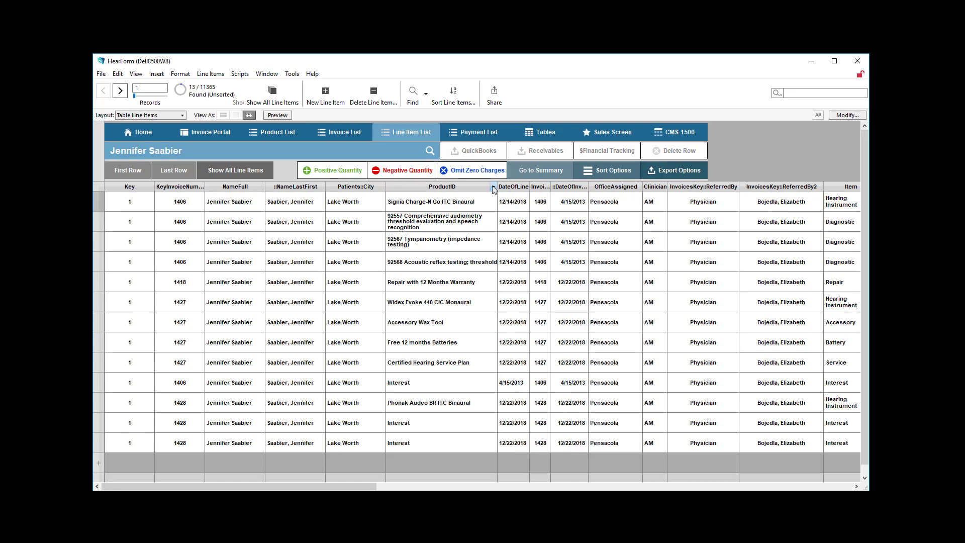
- Sort the patient's line items by ProductID in ascending order and review the available sort options without applying one
click(493, 189)
click(505, 200)
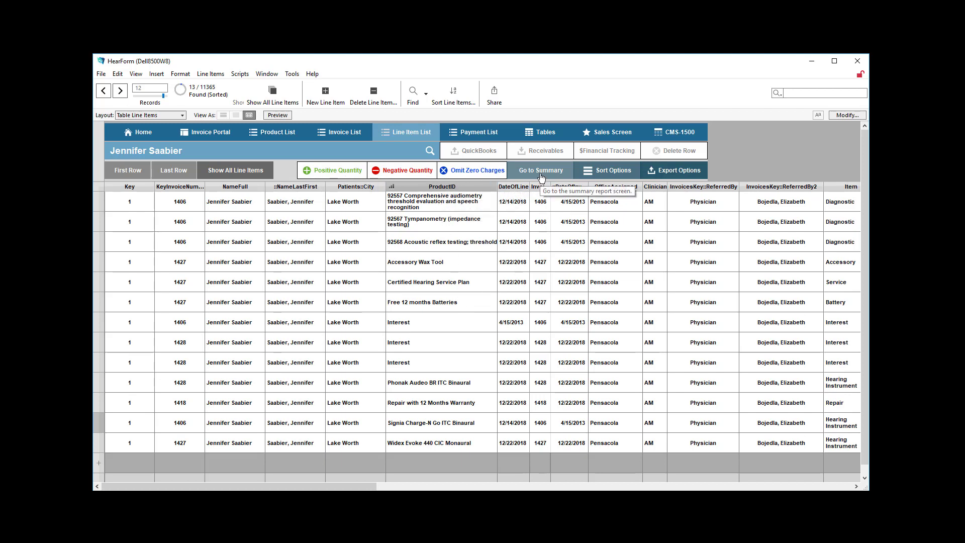
click(606, 175)
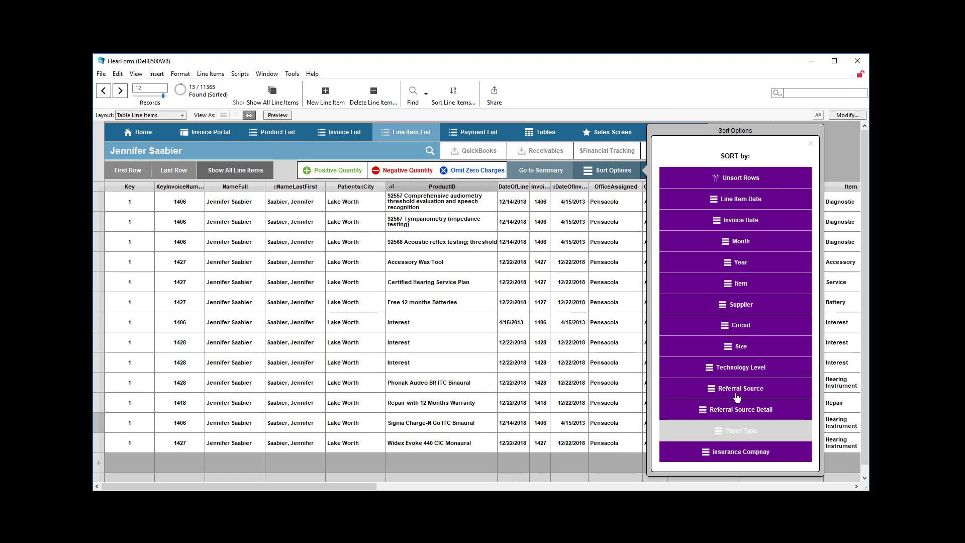
click(809, 146)
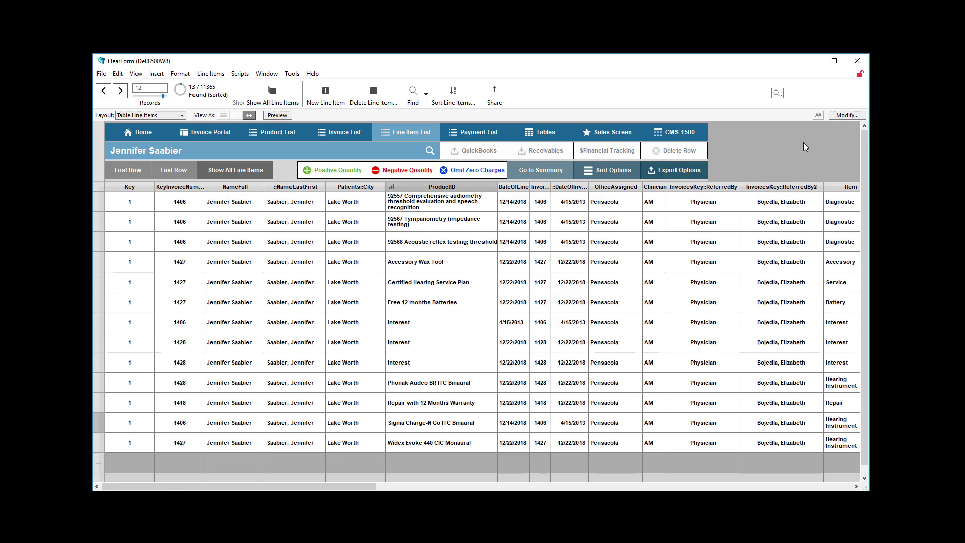
- Run an Automatic Export of the found line items to HearForm_LineItems.xlsx, view it in Excel and close the Excel windows
click(690, 173)
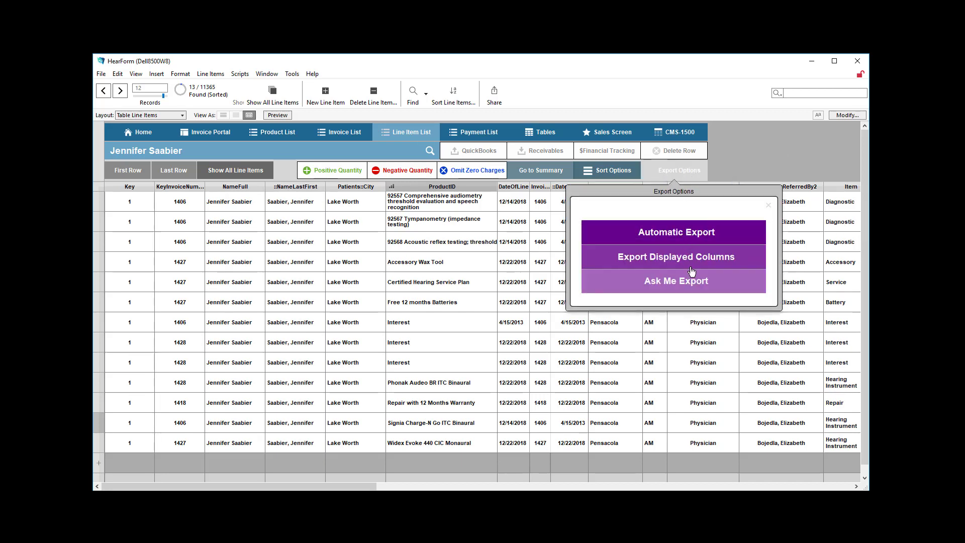
click(689, 234)
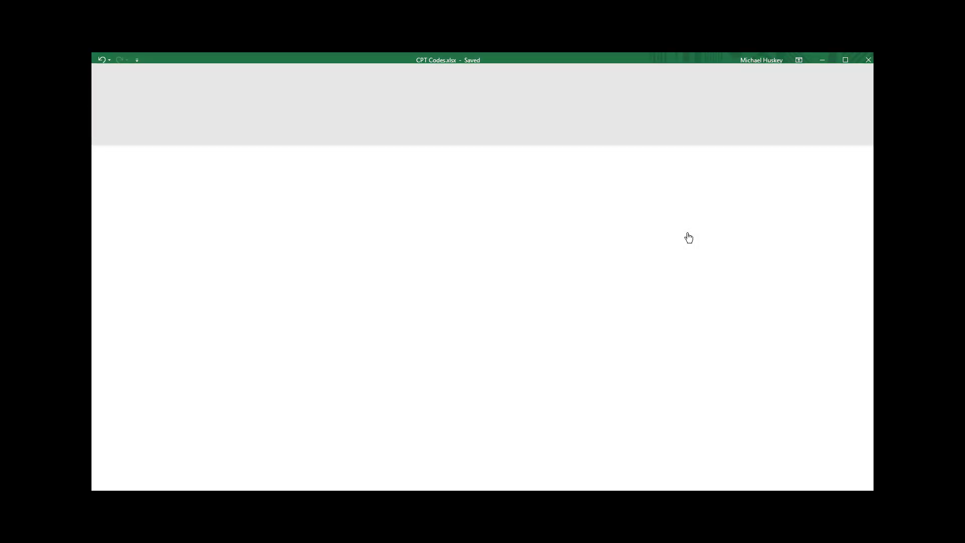
drag(296, 71, 373, 68)
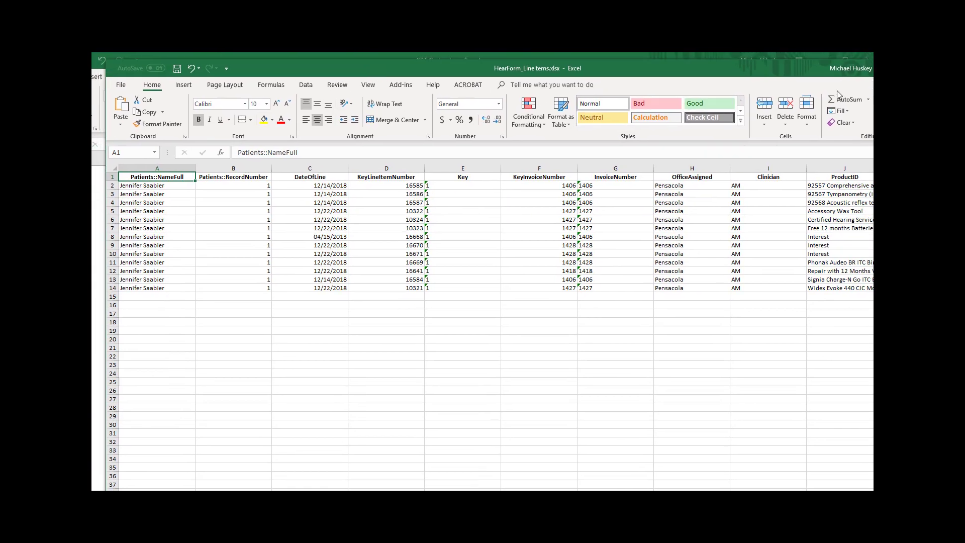
click(958, 69)
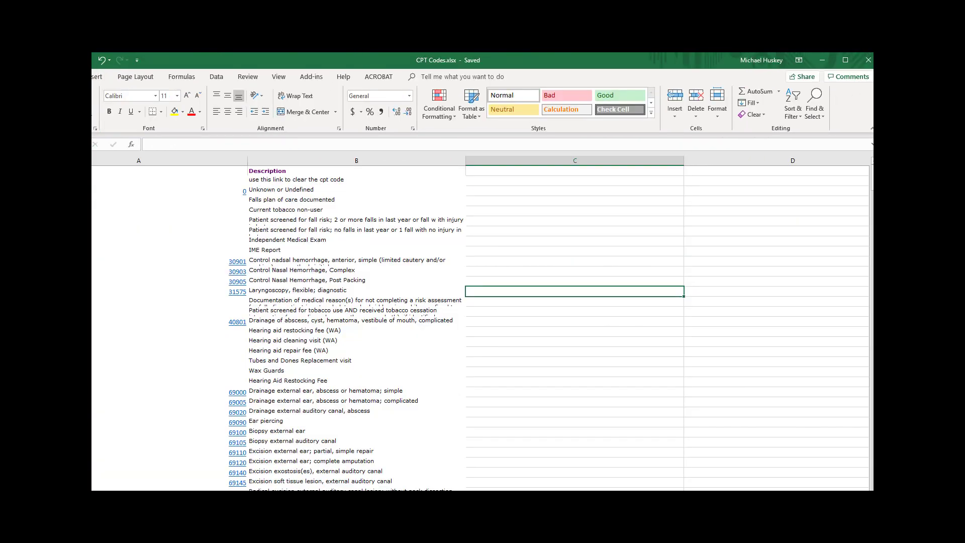
click(868, 61)
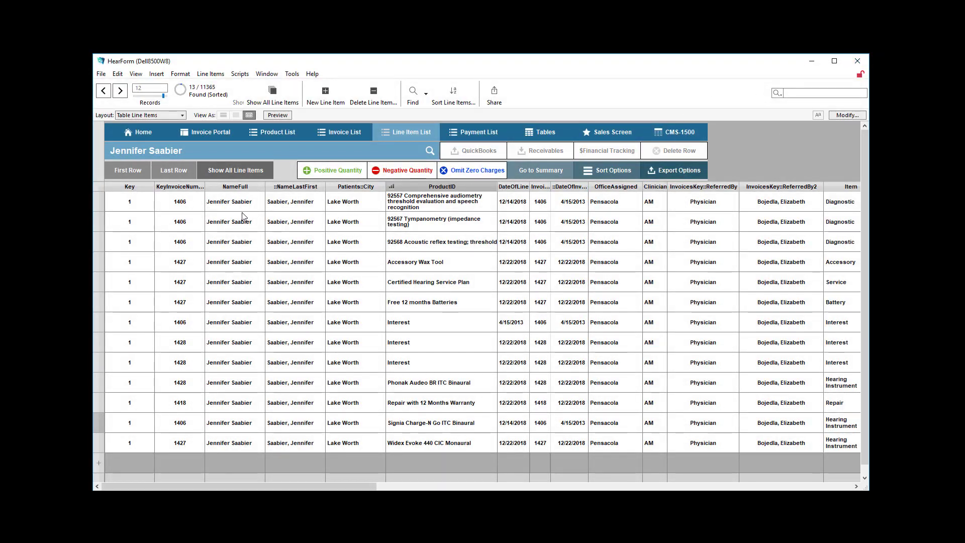
- Find the line items whose DateOfLine falls in month 11 and sort them by ProductID in ascending order
click(517, 202)
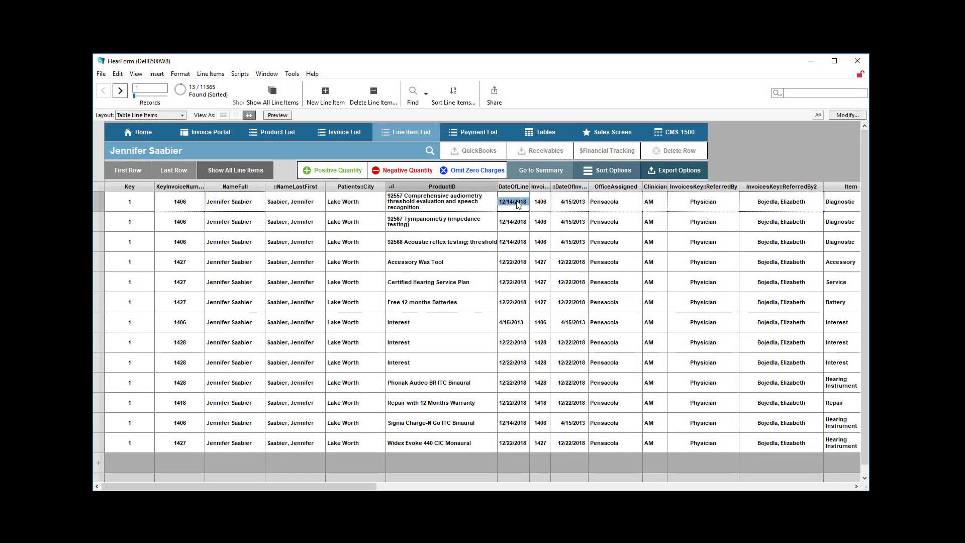
key(ctrl+f)
text(11)
key(Return)
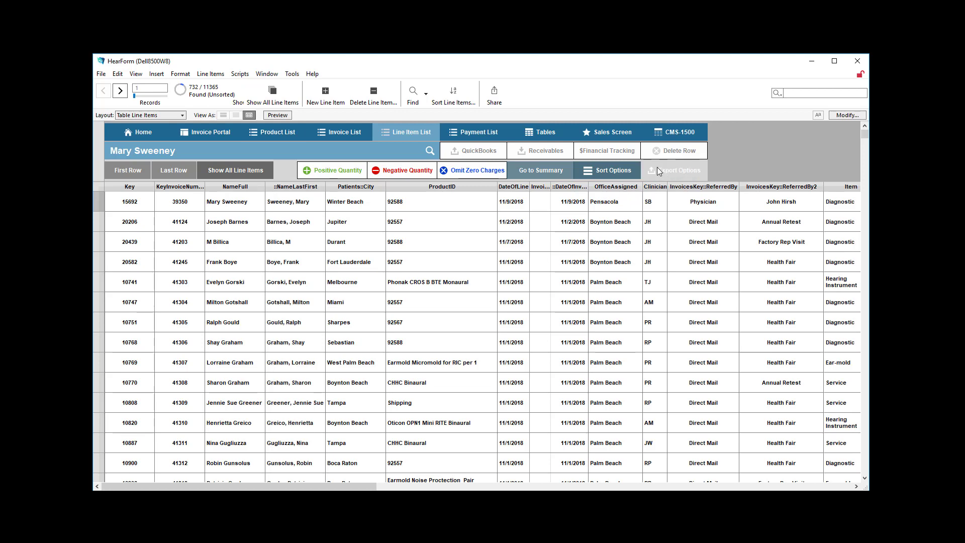
click(493, 188)
click(516, 201)
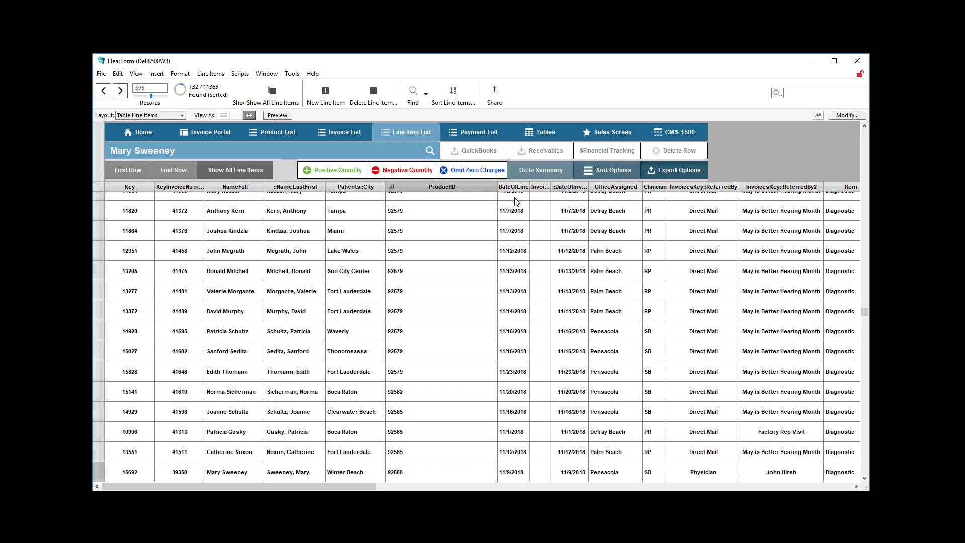
- Check which columns the line item table displays, sort the found line items by Supplier in ascending order and look through the rows
click(847, 115)
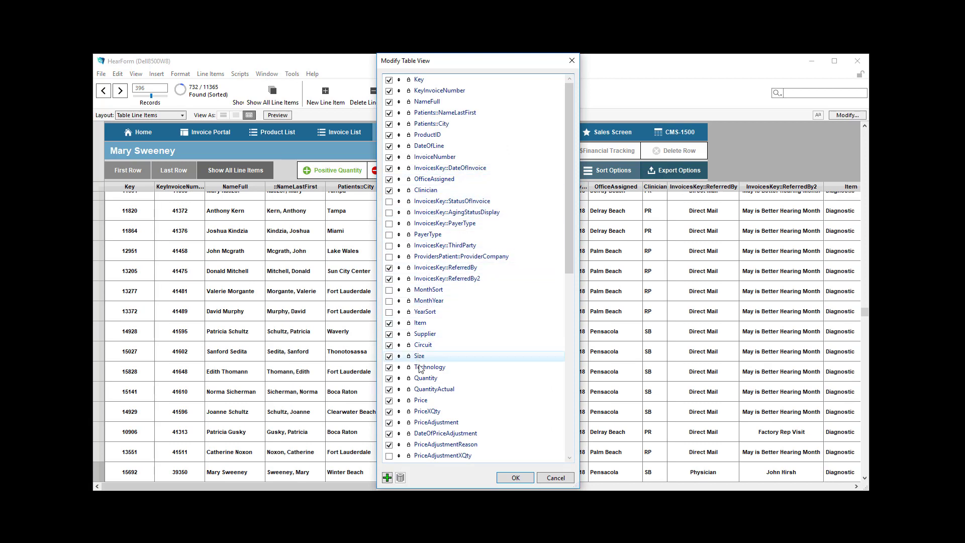
click(508, 474)
drag(326, 487, 483, 475)
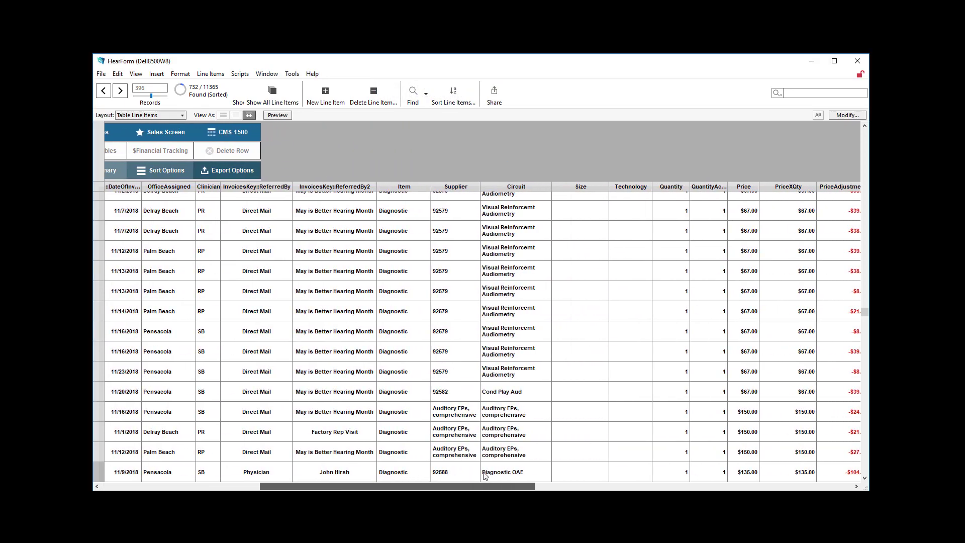
click(476, 187)
click(501, 199)
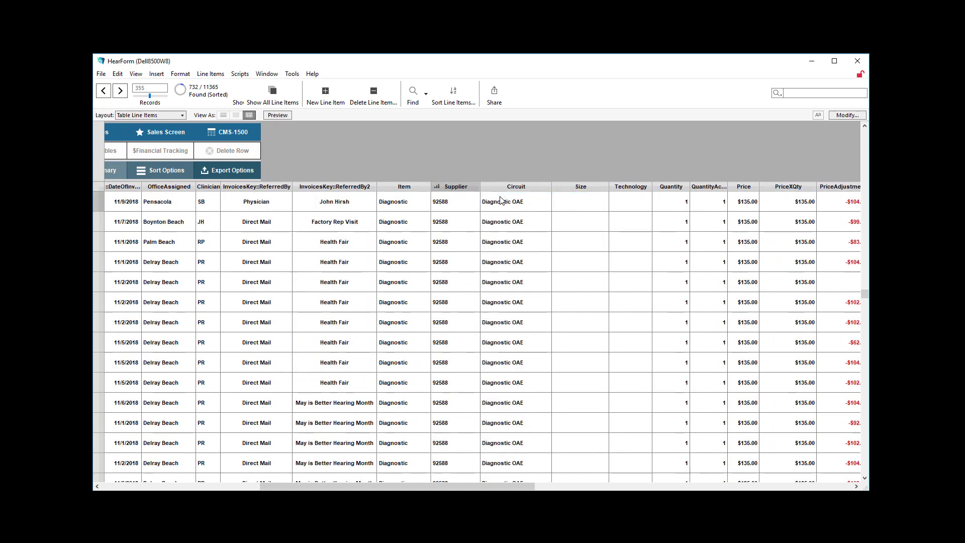
scroll(467, 270, down, 10)
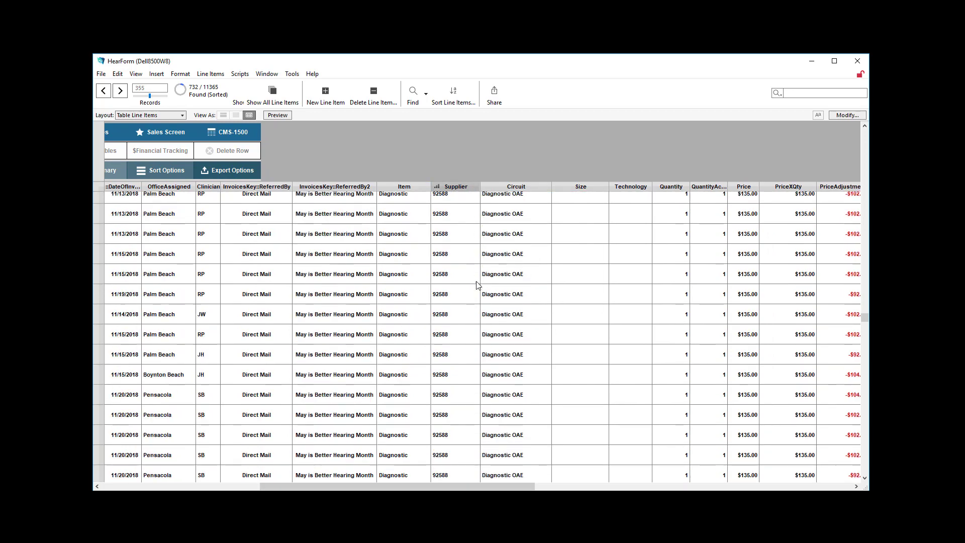
scroll(473, 281, down, 8)
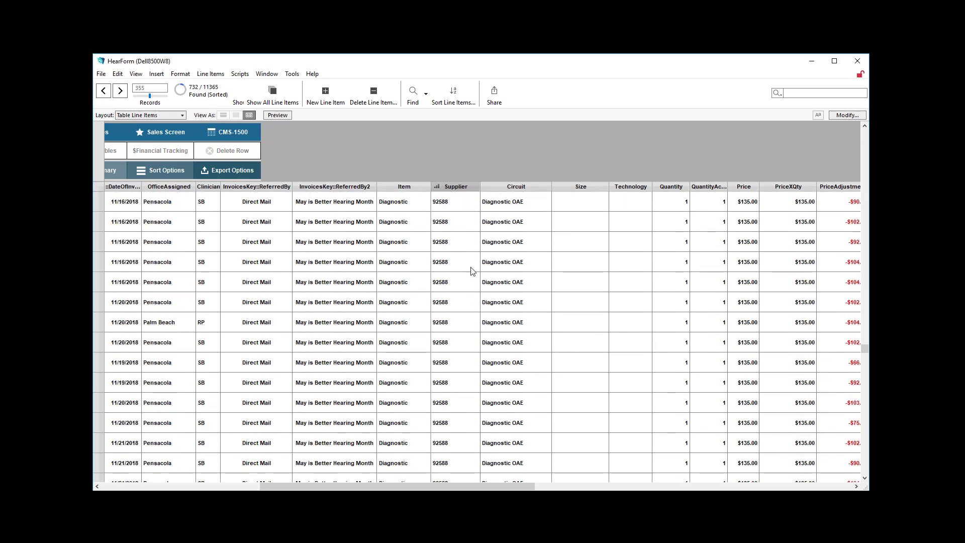
scroll(231, 226, up, 2)
- Run an Automatic Export of the Supplier-sorted line items to HearForm_LineItems.xlsx and look through the exported rows in Excel
click(231, 171)
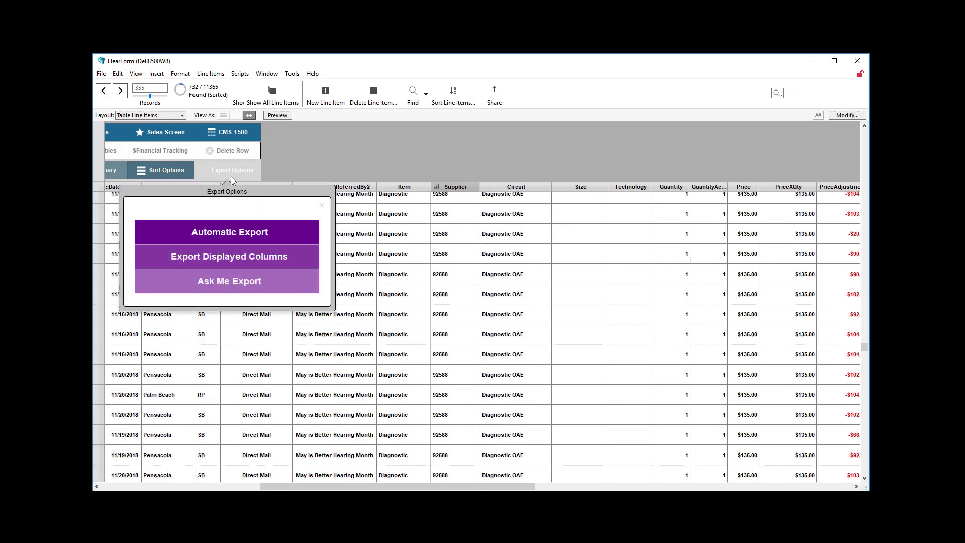
click(231, 232)
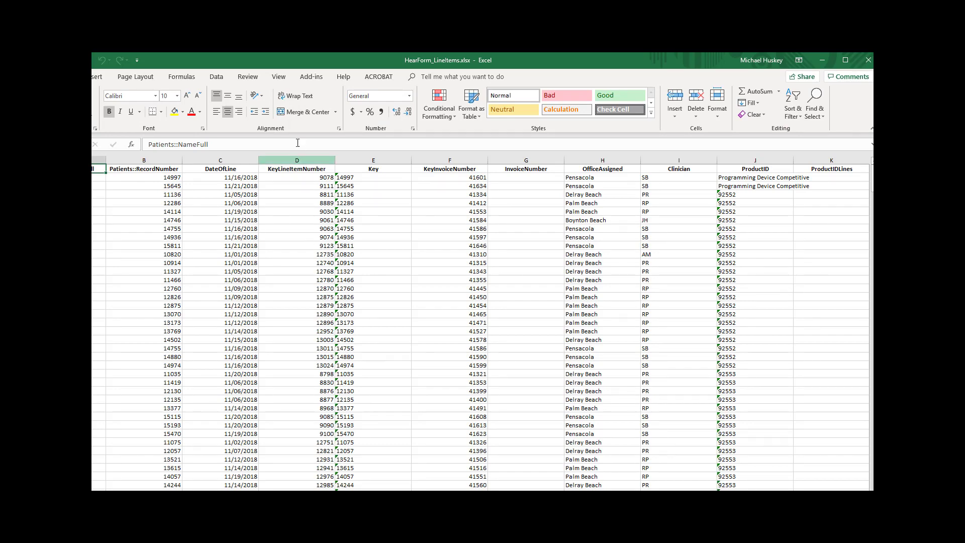
drag(224, 60, 300, 57)
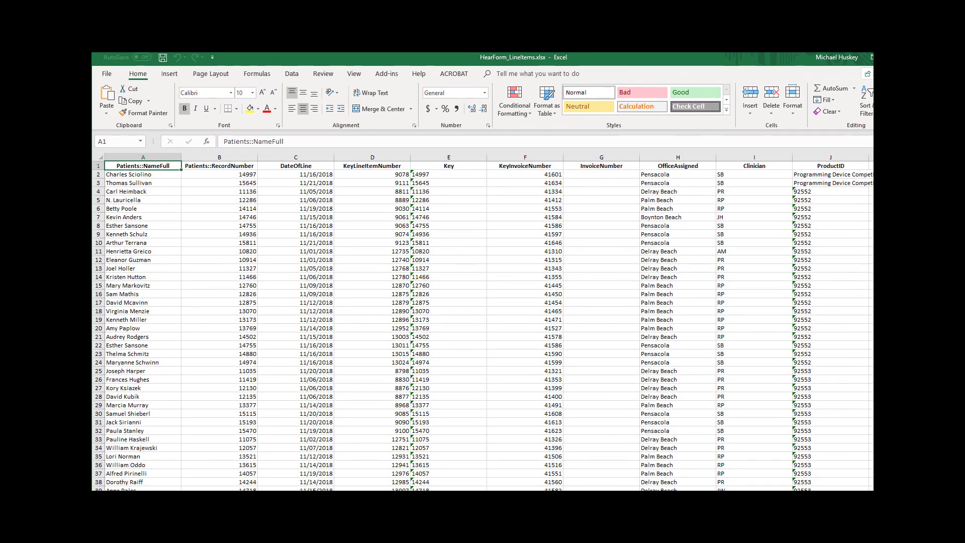
scroll(483, 325, down, 20)
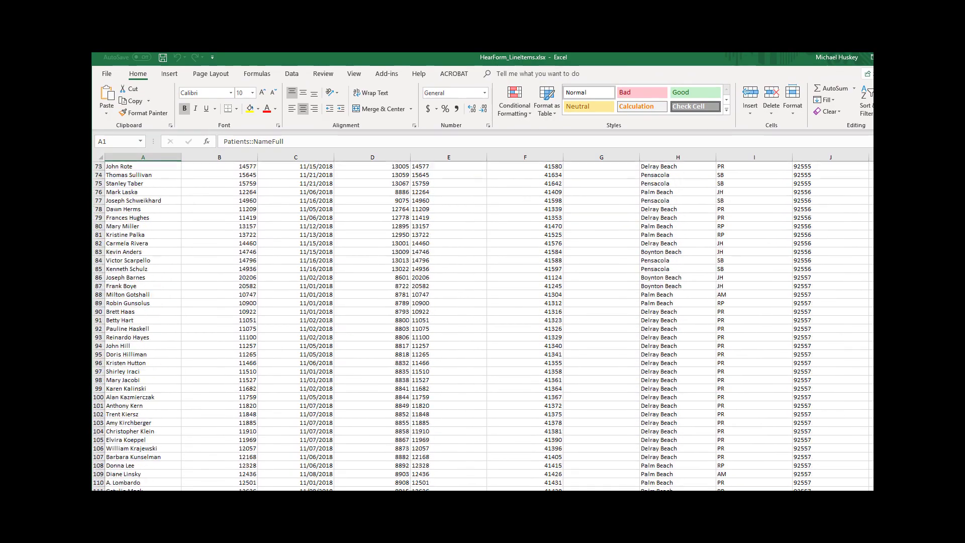
scroll(482, 326, up, 20)
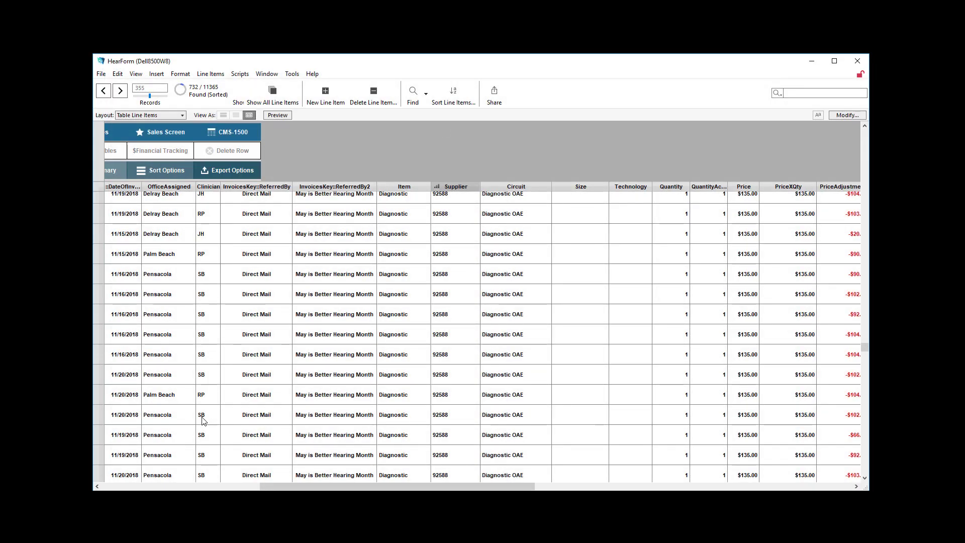
- Open the payment list, go to its last row and find payments by entering a patient's first name
click(186, 486)
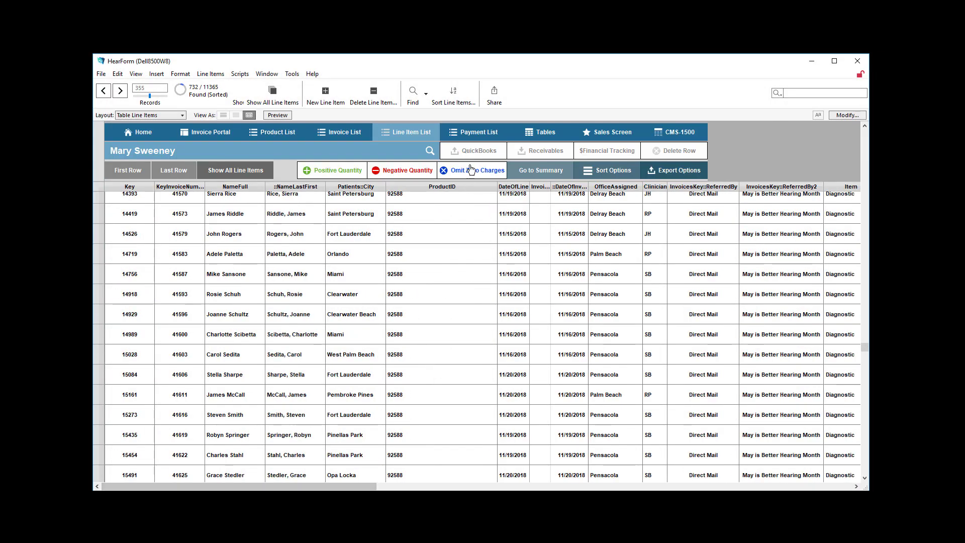
click(474, 131)
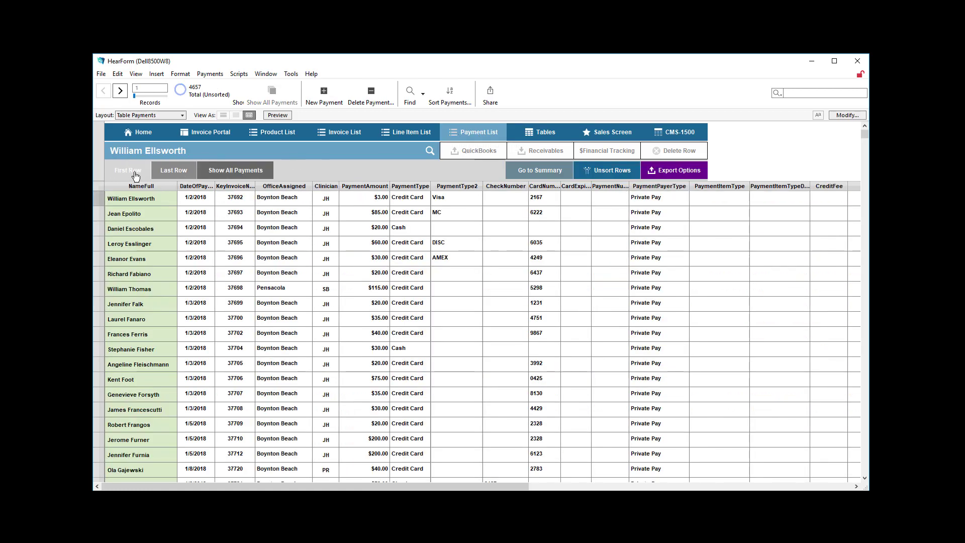
click(168, 174)
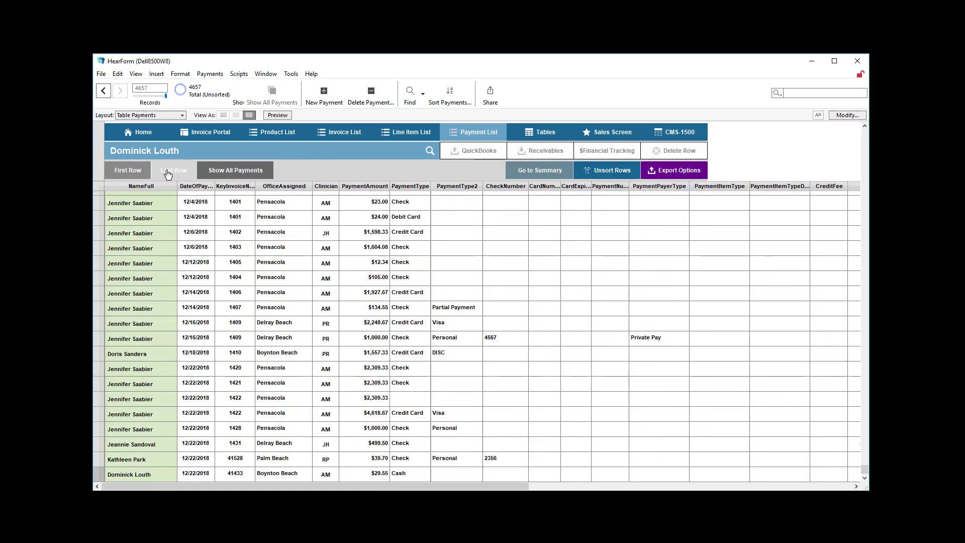
click(432, 153)
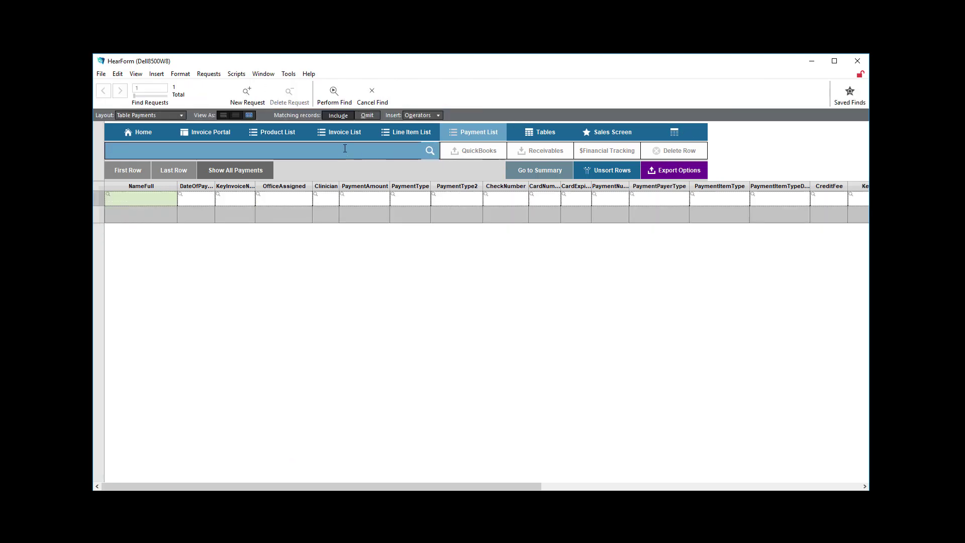
text(mary)
key(Return)
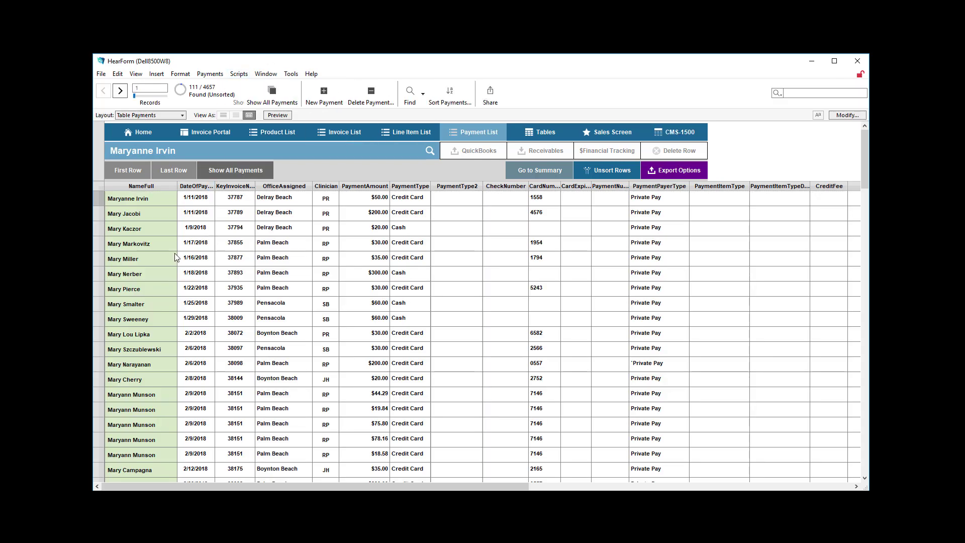
- Find all payments whose OfficeAssigned matches Palm Beach, using one of the found payments as the example
scroll(158, 229, down, 3)
scroll(195, 313, up, 3)
right_click(284, 245)
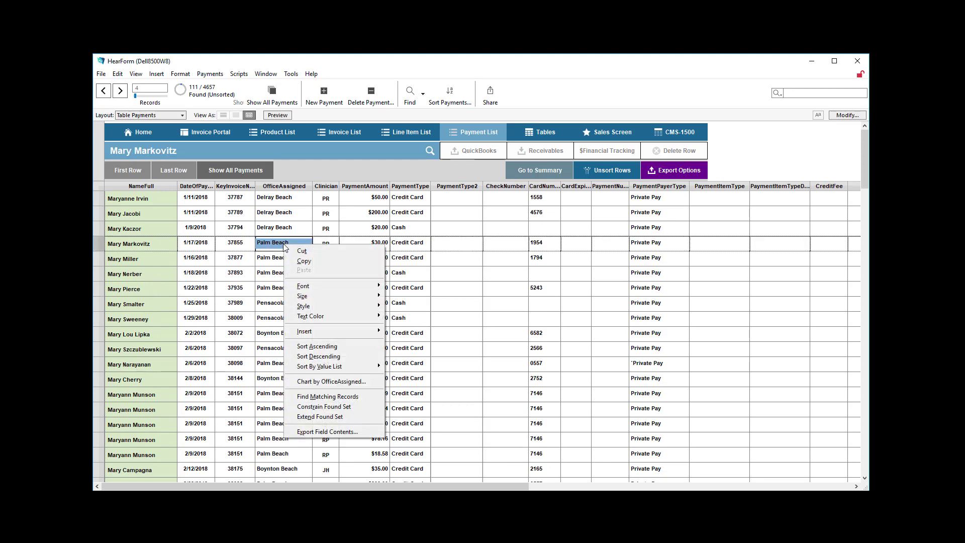
click(312, 397)
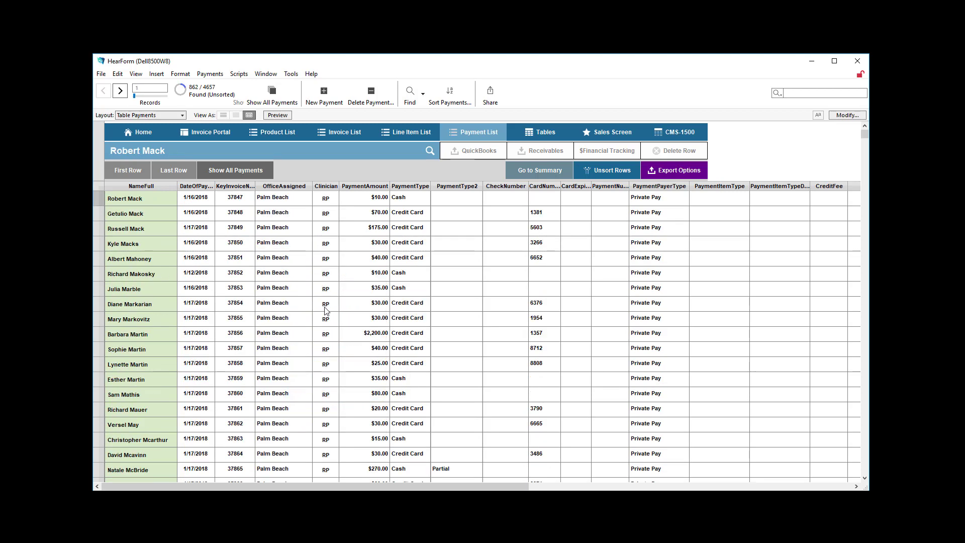
- Find the payments dated in month 11 by entering 11 as the payment date
key(ctrl+f)
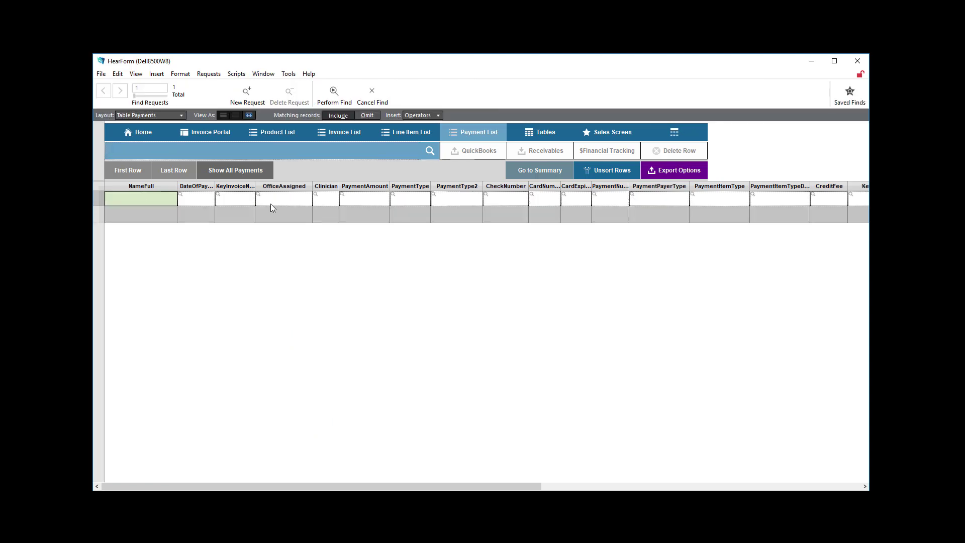
click(203, 200)
text(11/1/2018)
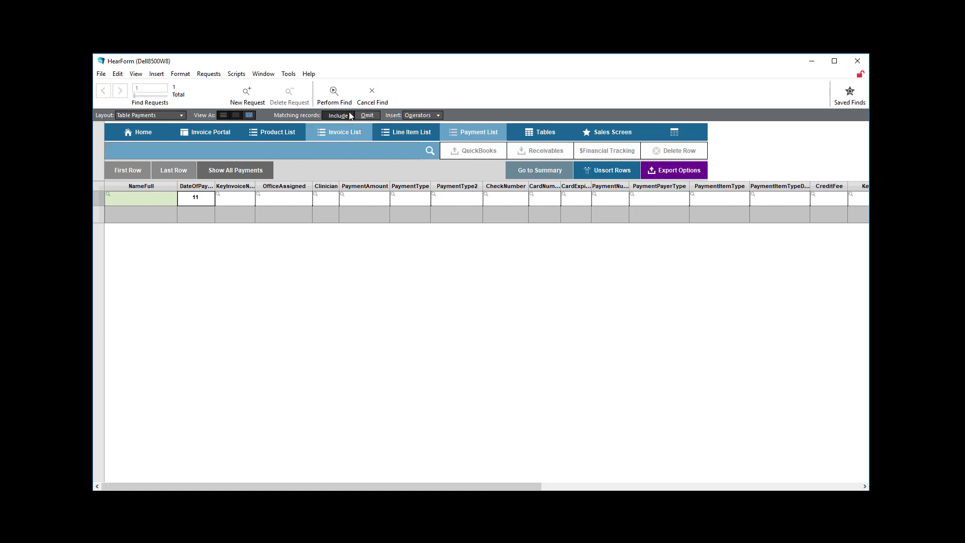
click(335, 93)
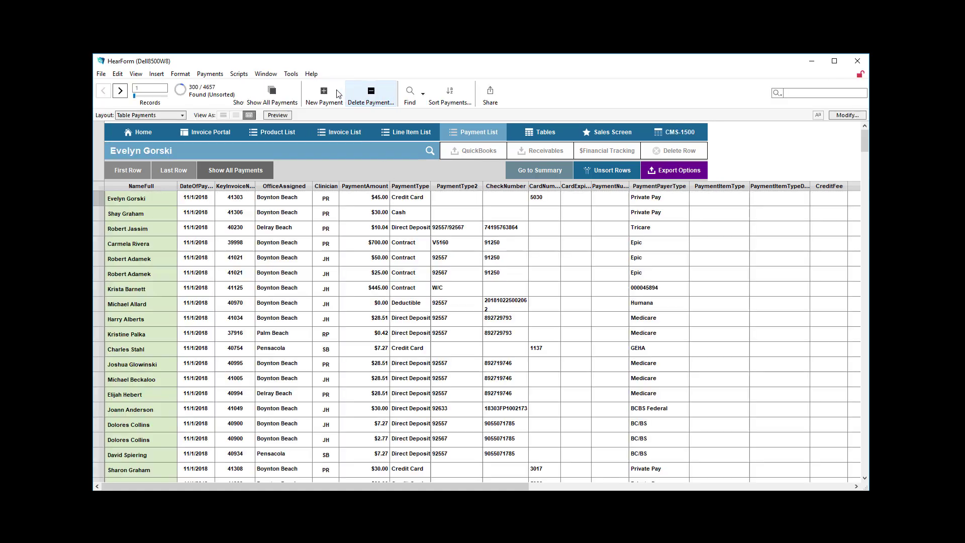
- Sort the found payments by OfficeAssigned in ascending order and review the subtotals between the offices
click(308, 186)
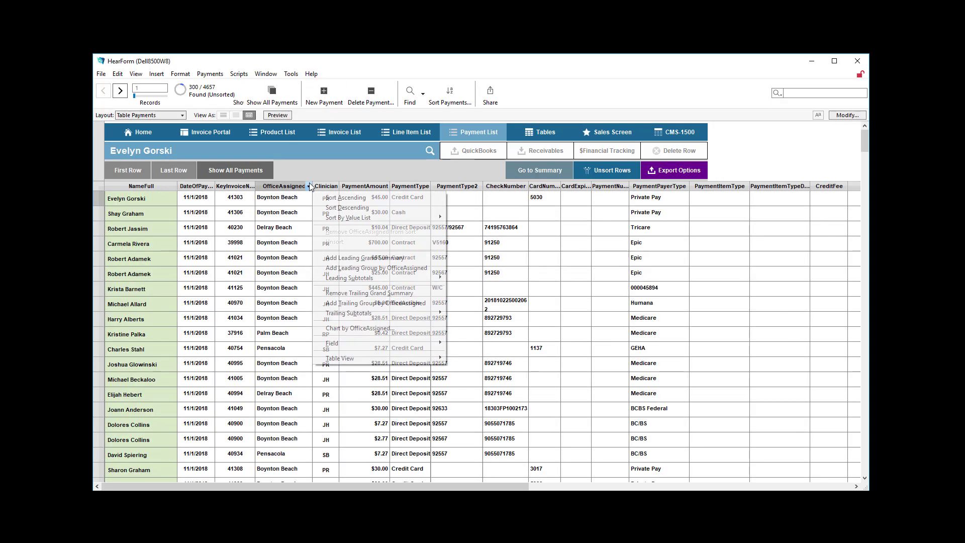
click(332, 197)
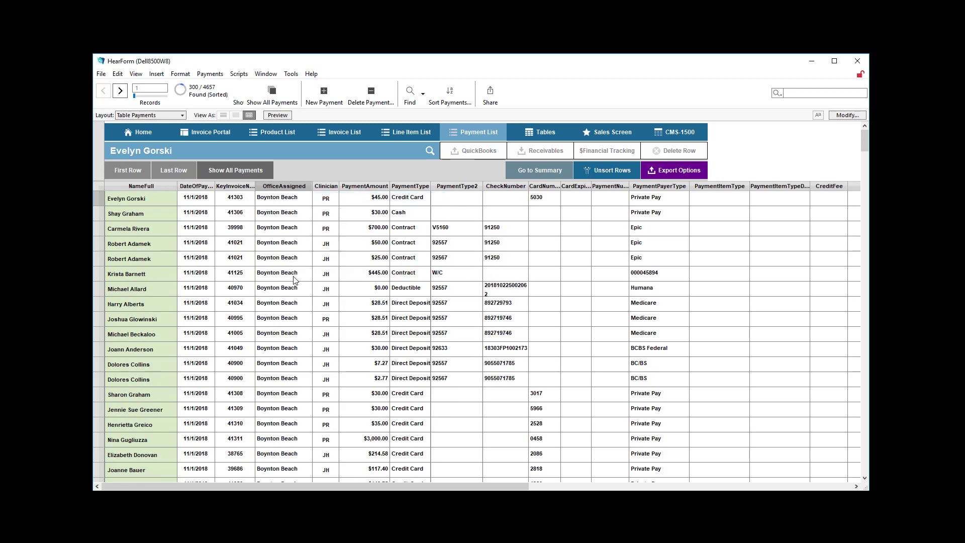
scroll(301, 266, down, 20)
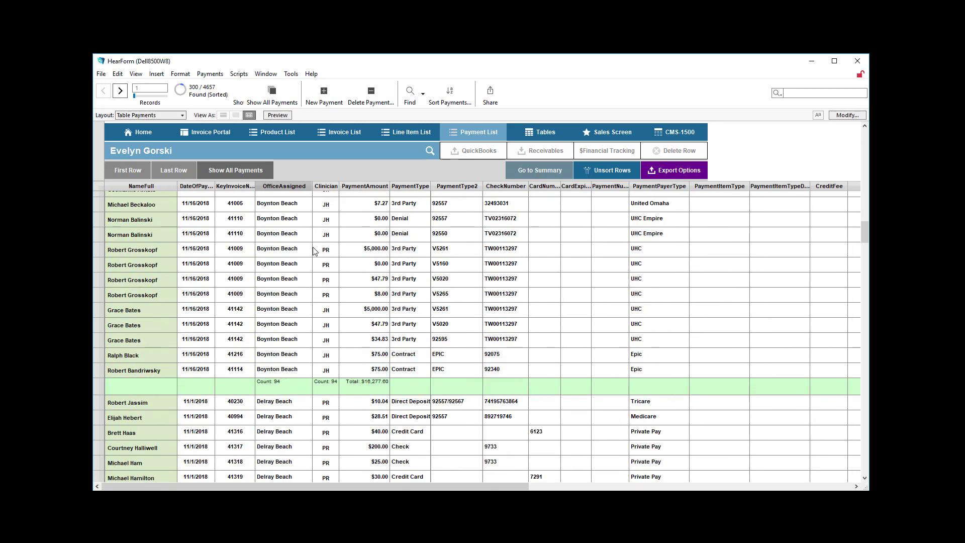
scroll(330, 257, down, 2)
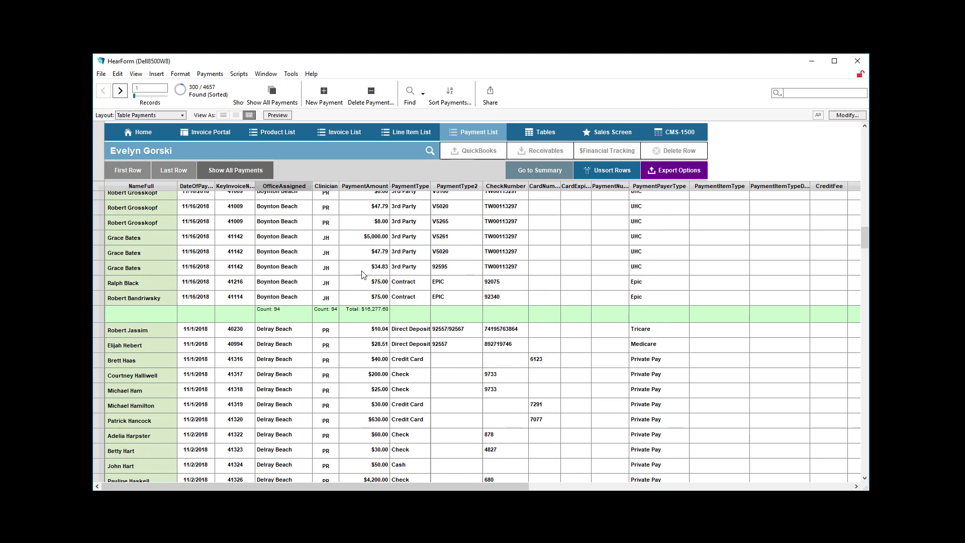
- Review the trailing subtotal options for PaymentAmount without changing the selection
click(386, 186)
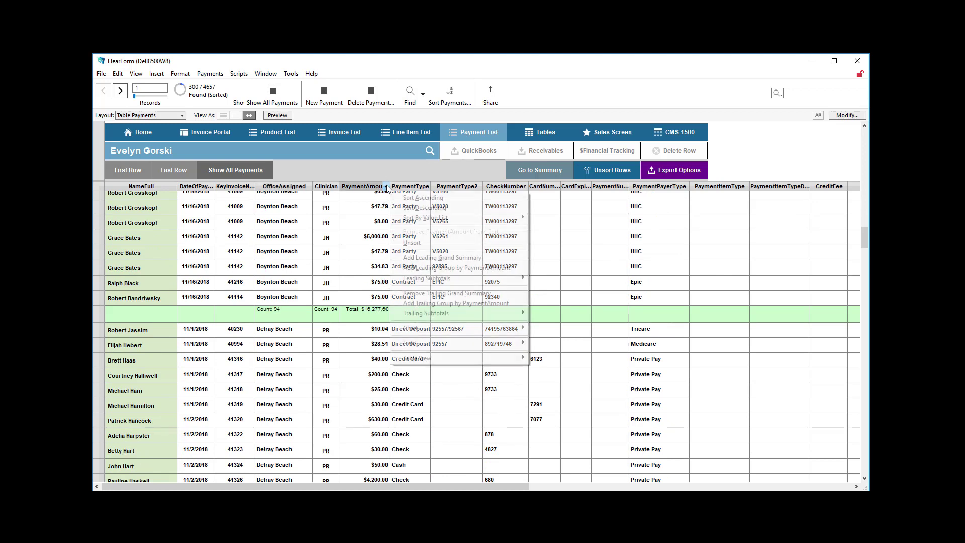
mouse_move(423, 313)
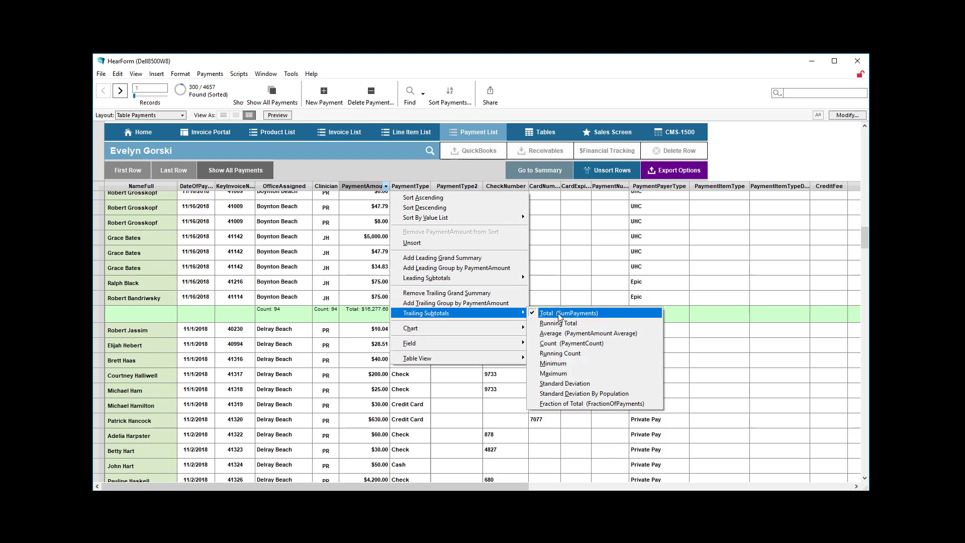
click(758, 145)
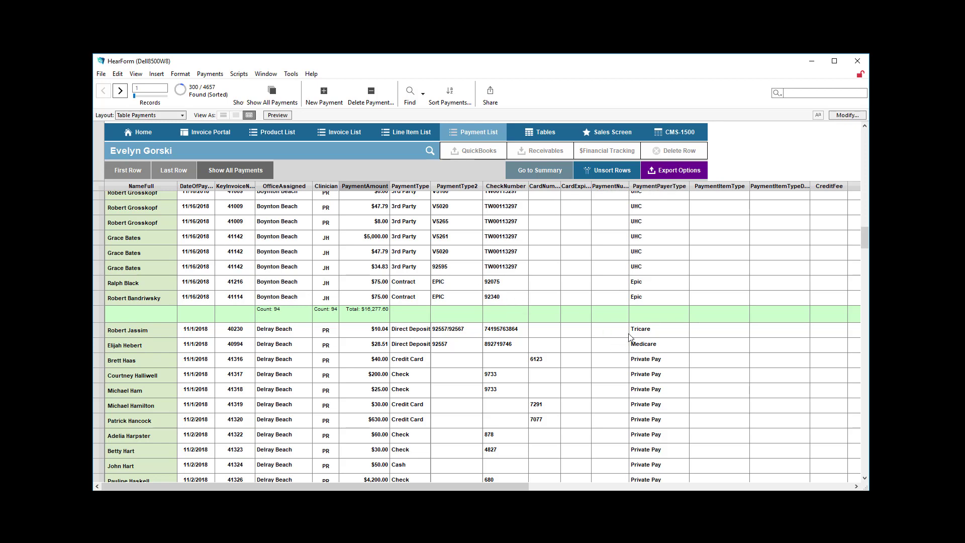
scroll(593, 302, up, 10)
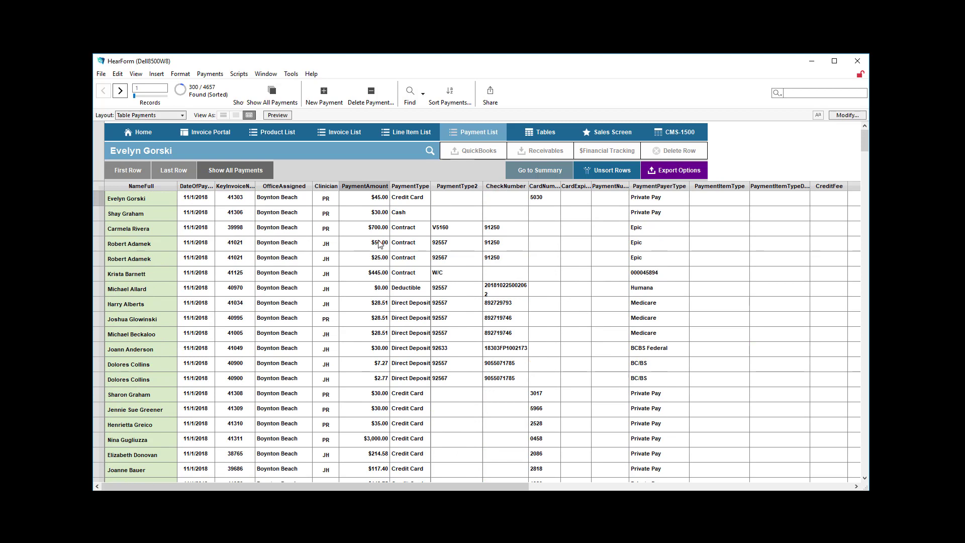
- Open the directory of tables and look through the Addresses table and the Notes (Chart) table
click(527, 135)
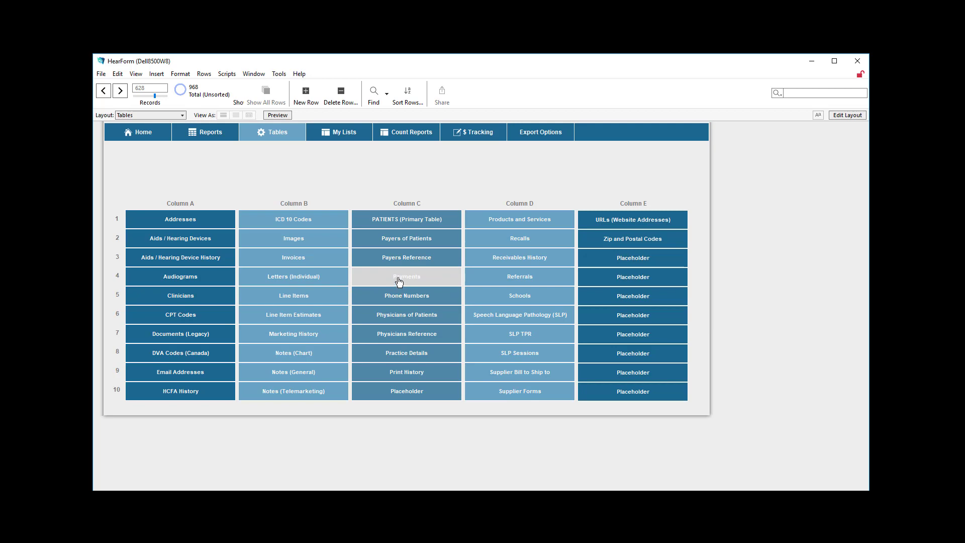
click(221, 226)
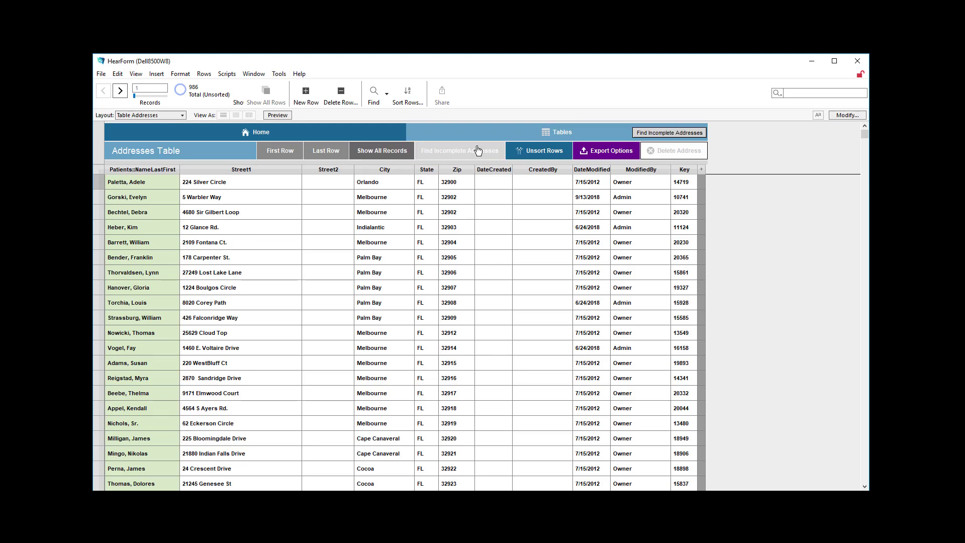
click(490, 136)
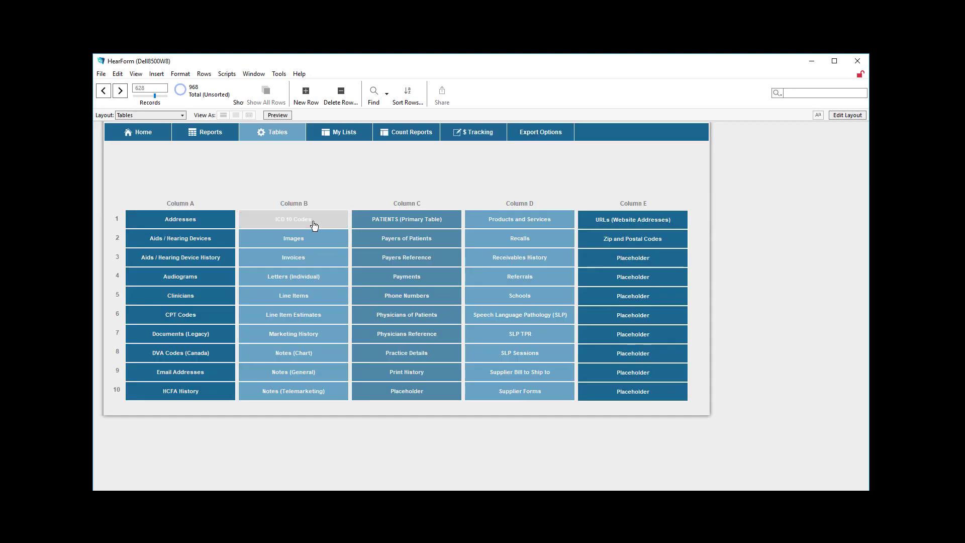
click(294, 352)
scroll(371, 309, down, 4)
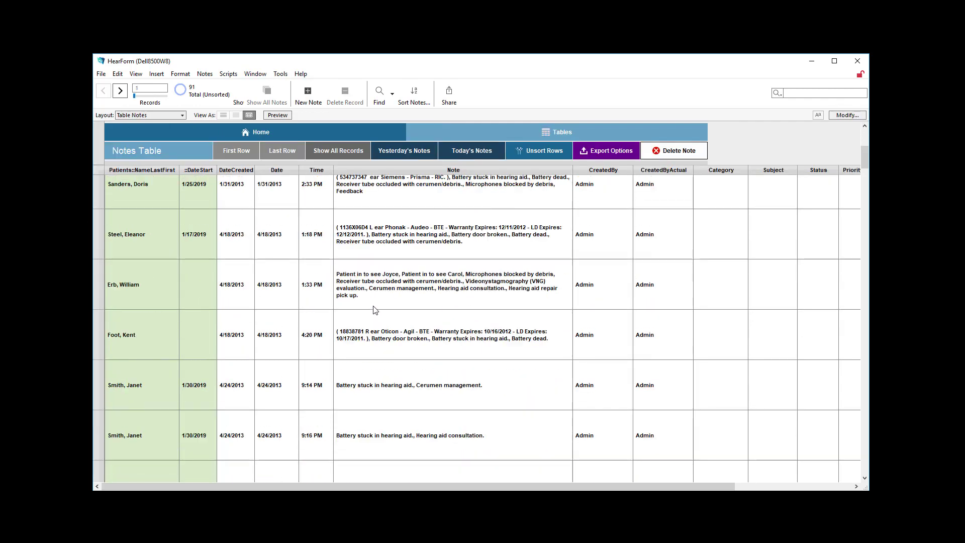
scroll(382, 282, up, 4)
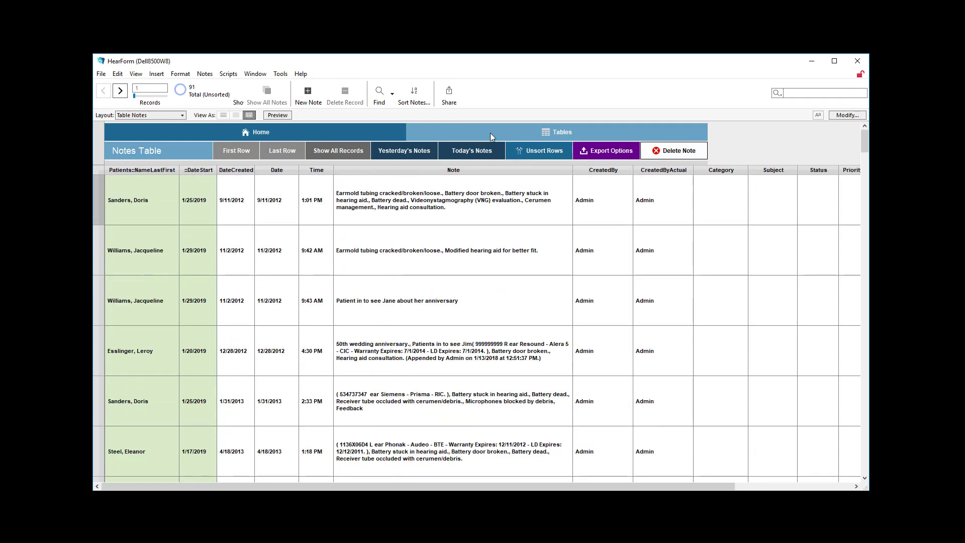
- Open the Invoices table from the directory of tables and show all invoices
click(490, 132)
click(312, 265)
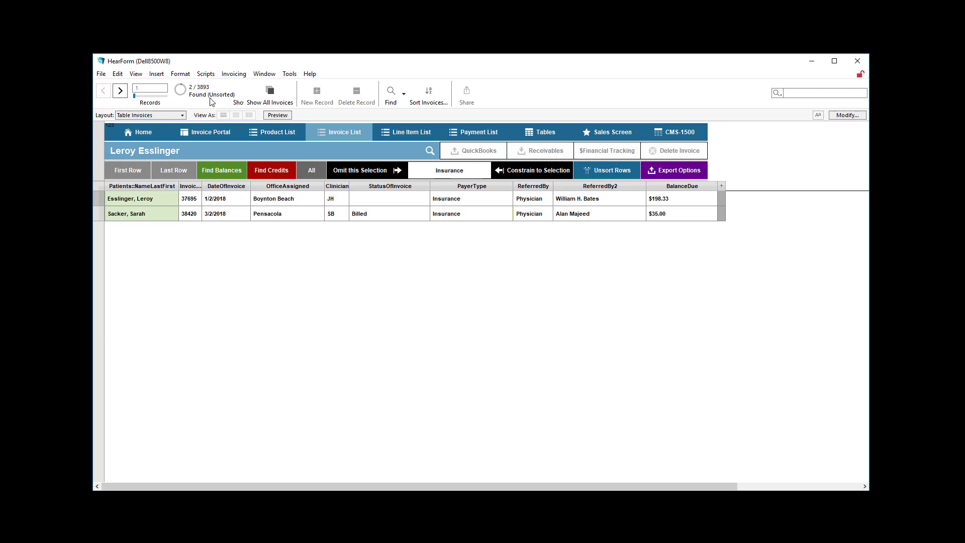
click(274, 103)
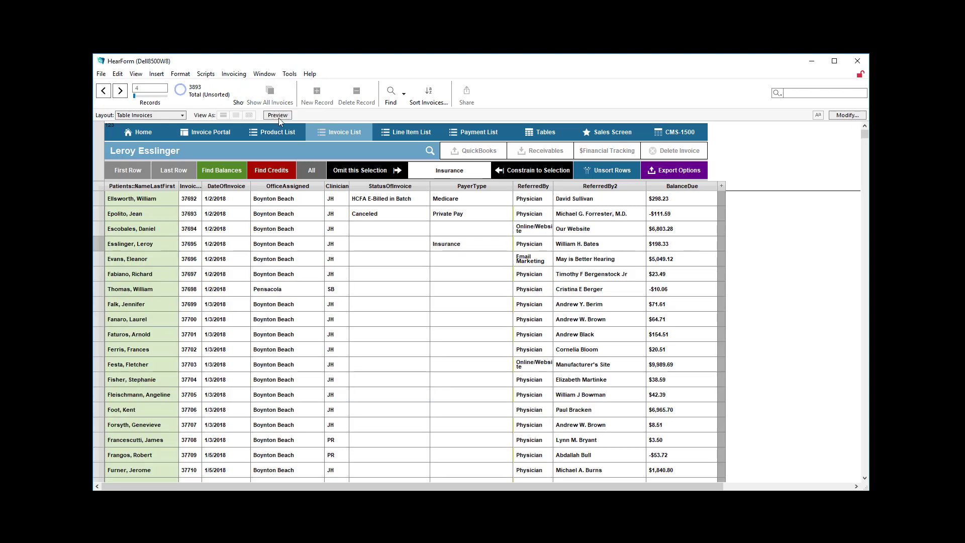